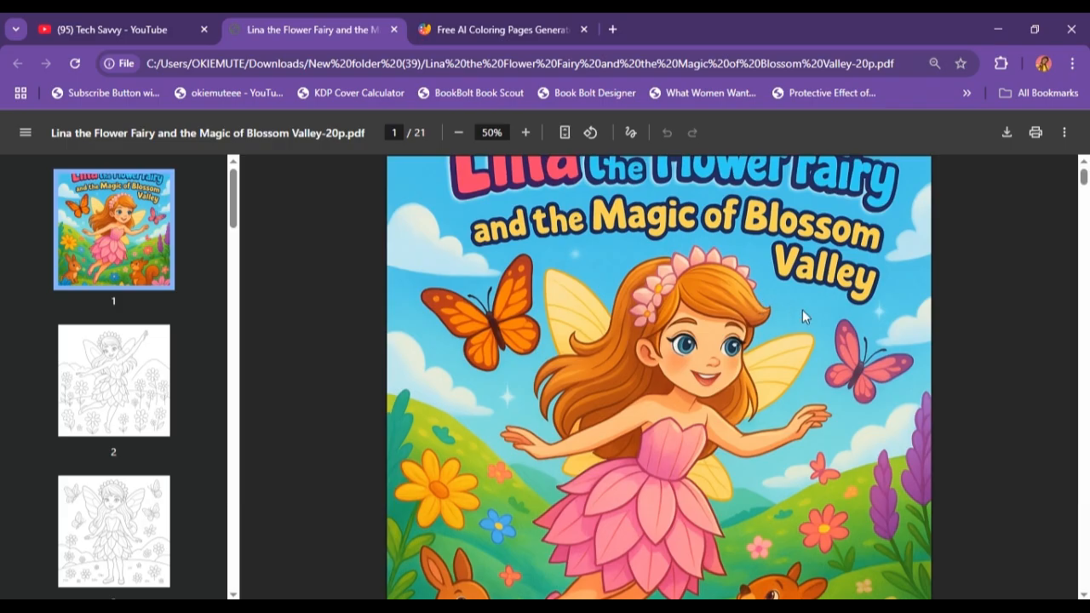
Step: Look through the cover and opening coloring pages of the Lina the Flower Fairy coloring book PDF
{"action": "scroll", "coordinate": [775, 287], "scroll_direction": "down", "scroll_amount": 3}
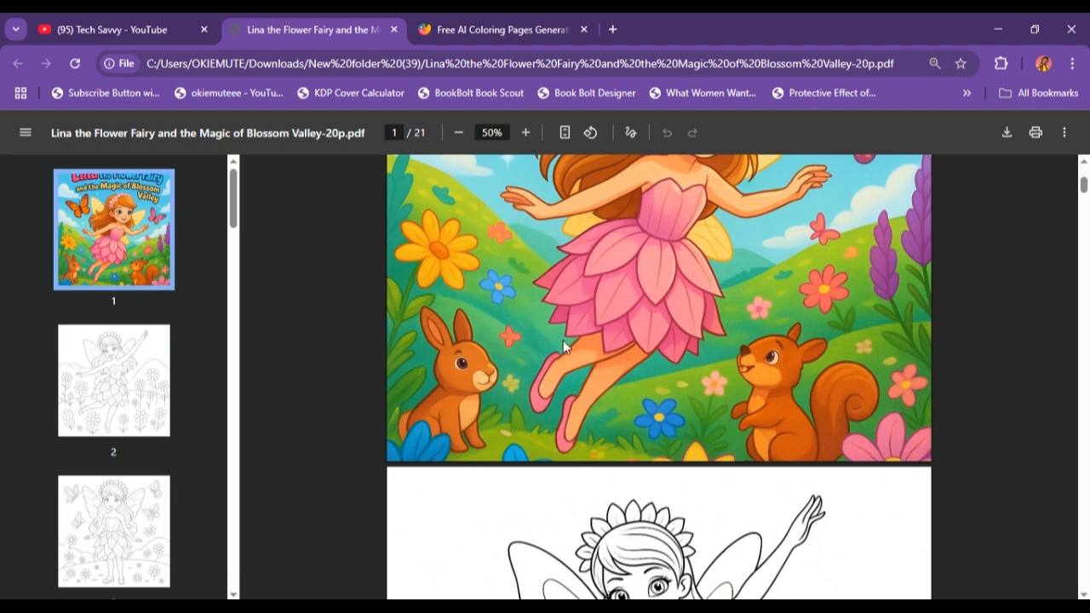
{"action": "scroll", "coordinate": [558, 343], "scroll_direction": "down", "scroll_amount": 10}
{"action": "scroll", "coordinate": [564, 349], "scroll_direction": "down", "scroll_amount": 8}
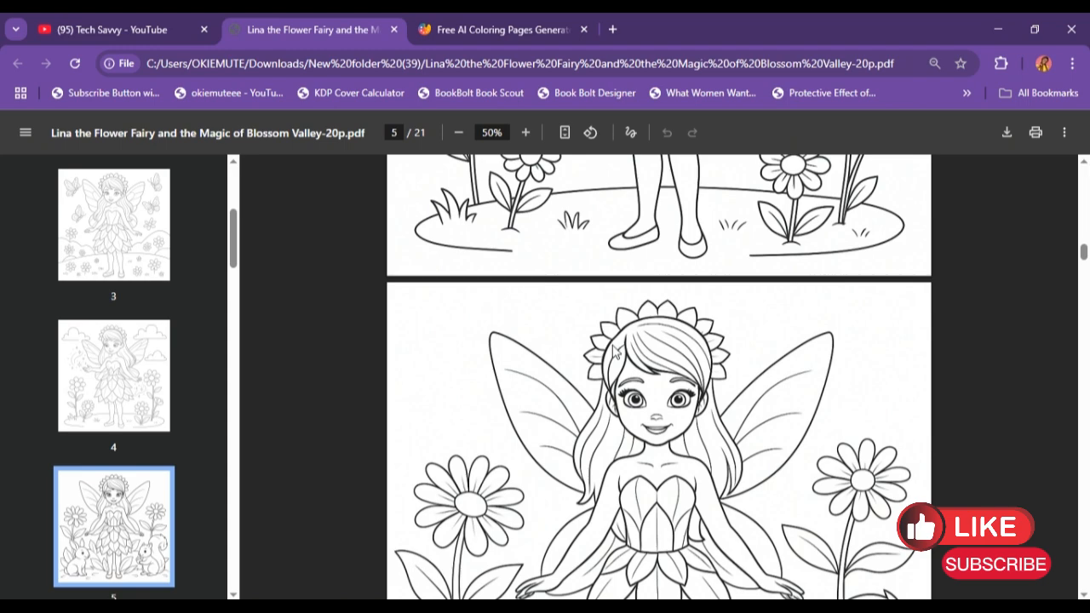
{"action": "scroll", "coordinate": [614, 349], "scroll_direction": "up", "scroll_amount": 15}
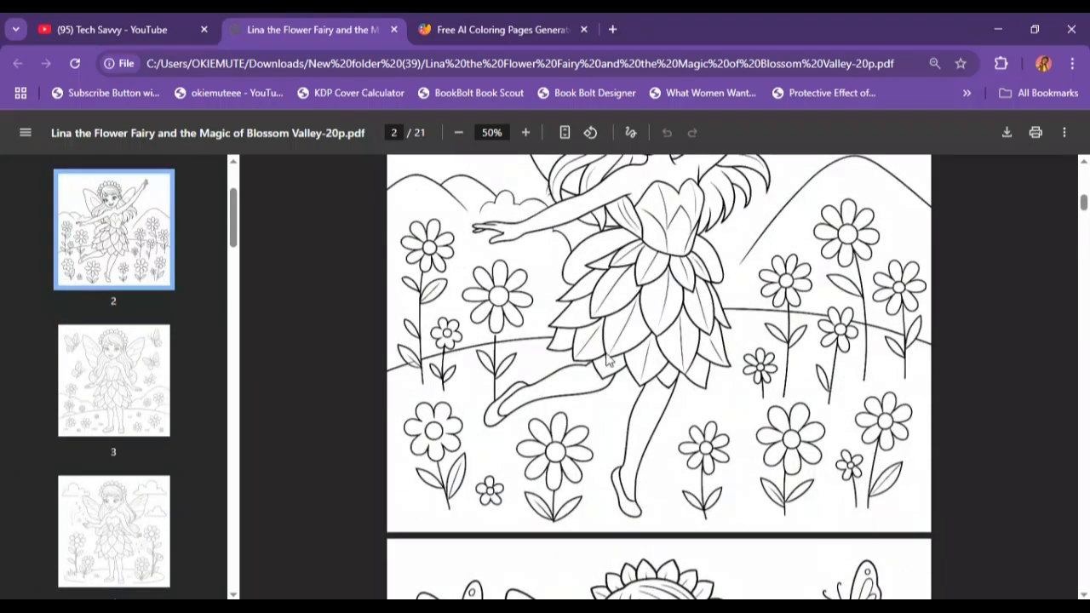
{"action": "scroll", "coordinate": [614, 353], "scroll_direction": "up", "scroll_amount": 4}
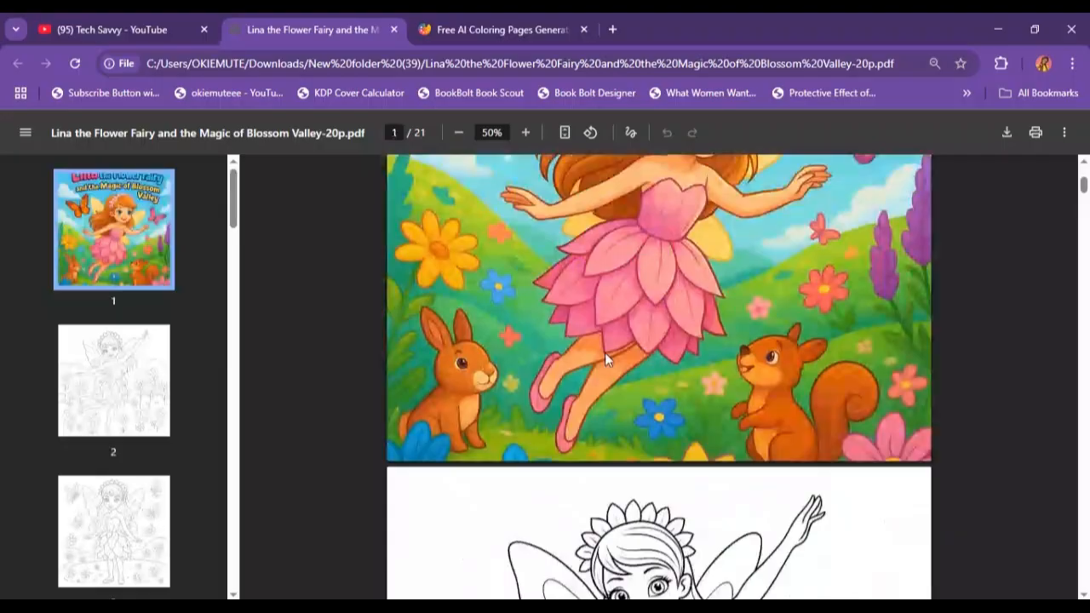
{"action": "scroll", "coordinate": [604, 353], "scroll_direction": "up", "scroll_amount": 2}
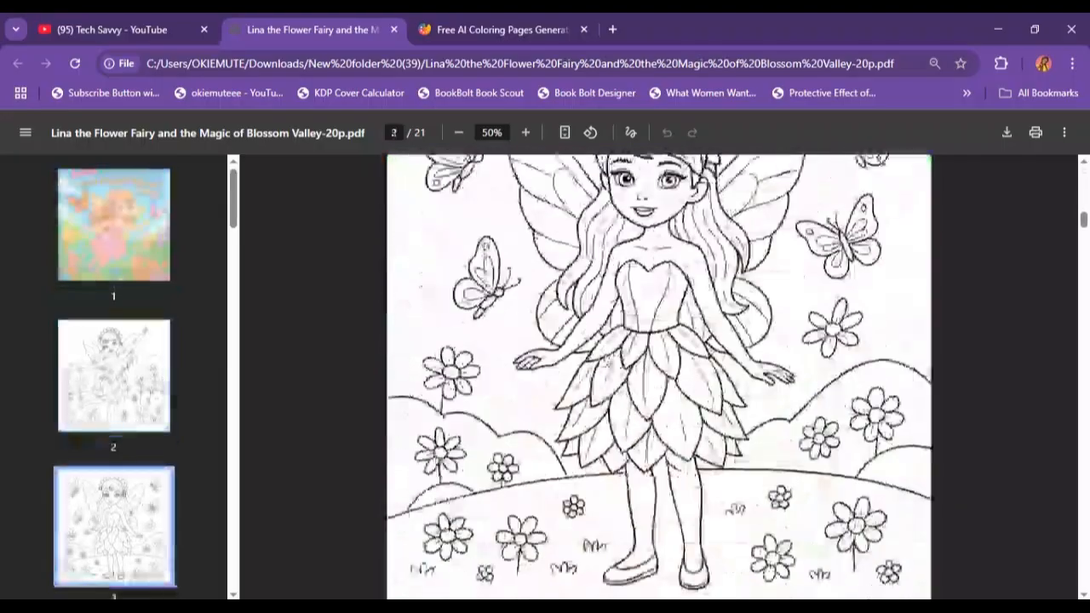
{"action": "scroll", "coordinate": [606, 359], "scroll_direction": "down", "scroll_amount": 15}
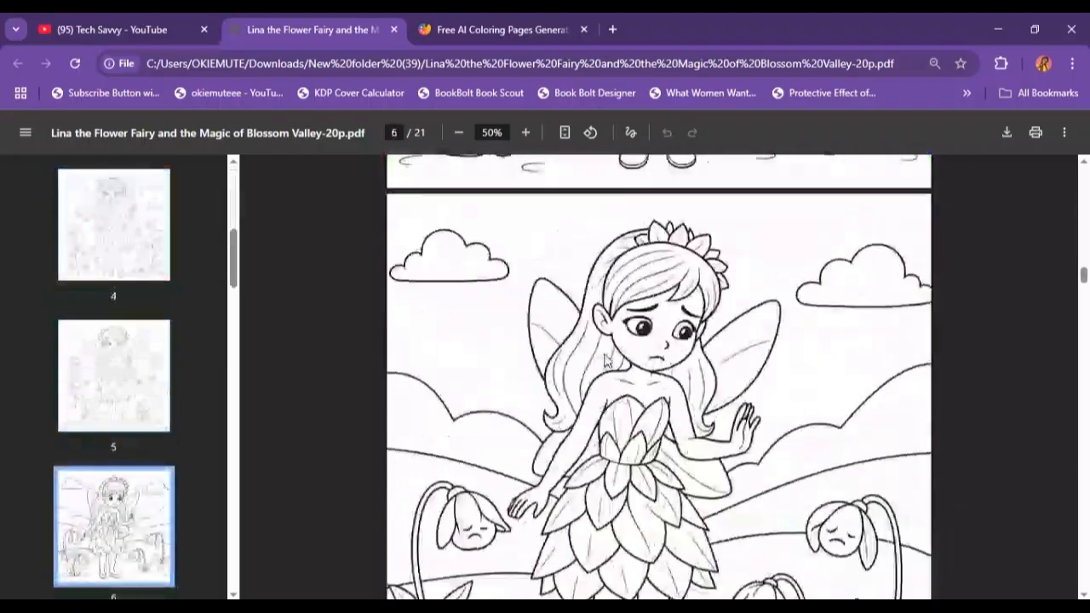
{"action": "scroll", "coordinate": [606, 359], "scroll_direction": "down", "scroll_amount": 12}
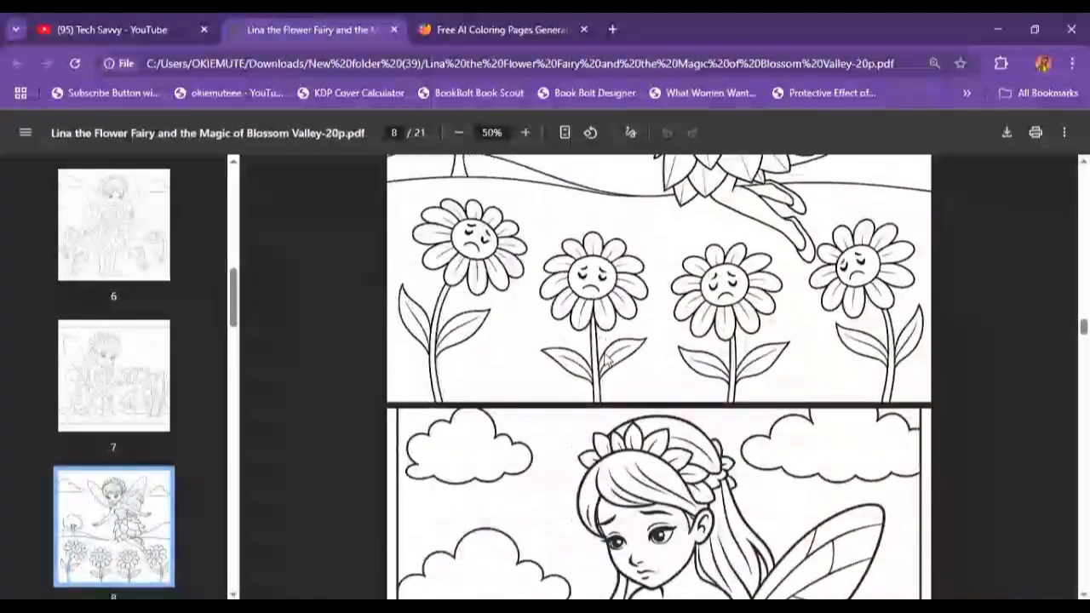
{"action": "scroll", "coordinate": [606, 361], "scroll_direction": "down", "scroll_amount": 3}
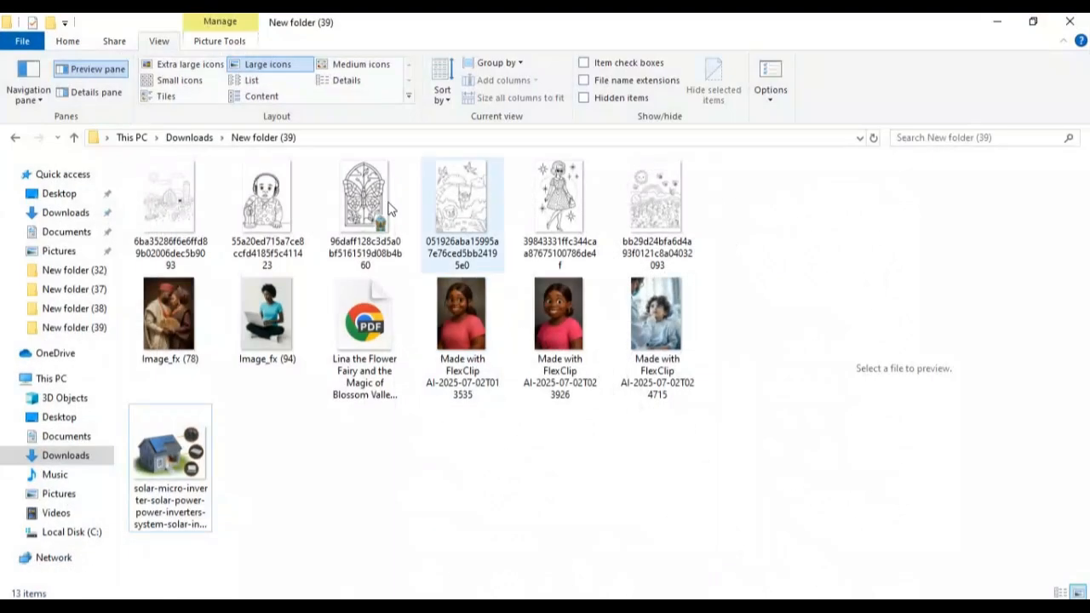
Step: Preview the jungle, fashion, rainbow garden and headphone baby coloring pages in New folder (39)
{"action": "left_click", "coordinate": [486, 205]}
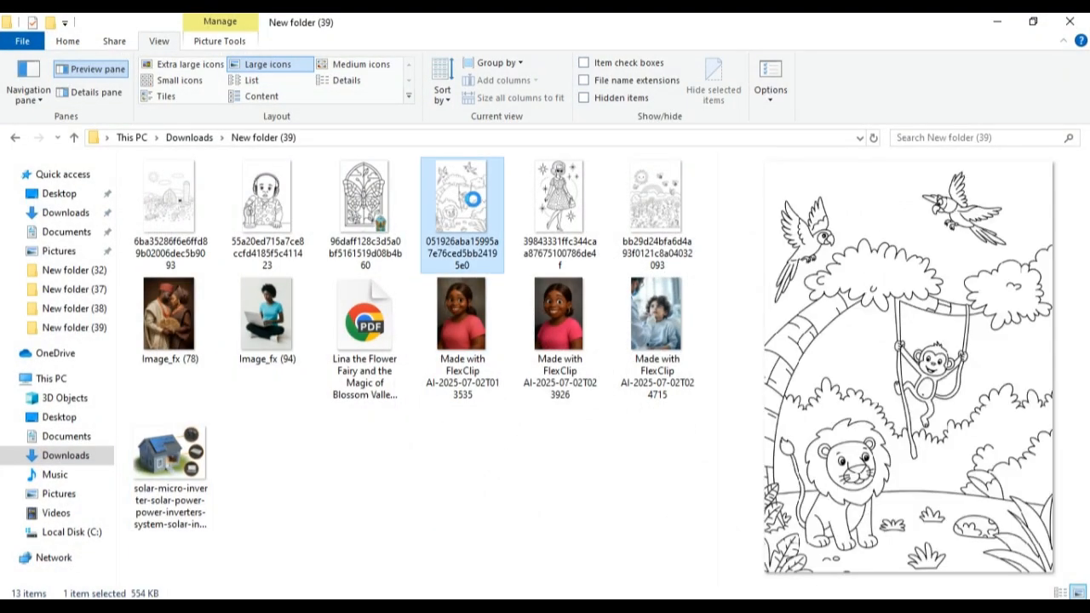
{"action": "left_click", "coordinate": [570, 218]}
{"action": "left_click", "coordinate": [636, 217]}
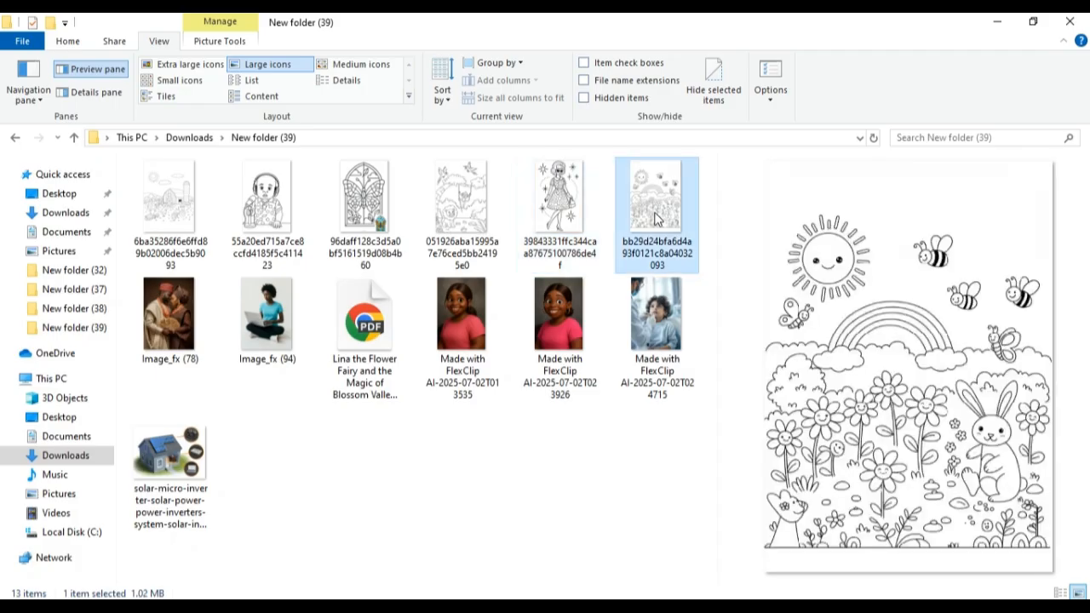
{"action": "left_click", "coordinate": [273, 217]}
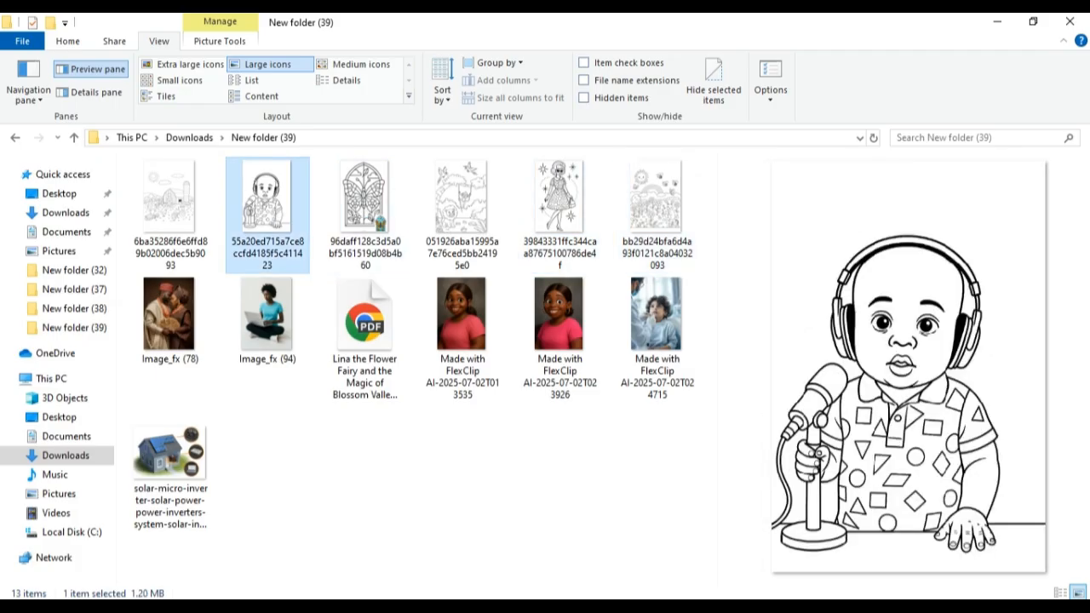
Step: Switch back to the Lina coloring book PDF in the browser and review pages 9 back to 6
{"action": "left_click", "coordinate": [366, 549]}
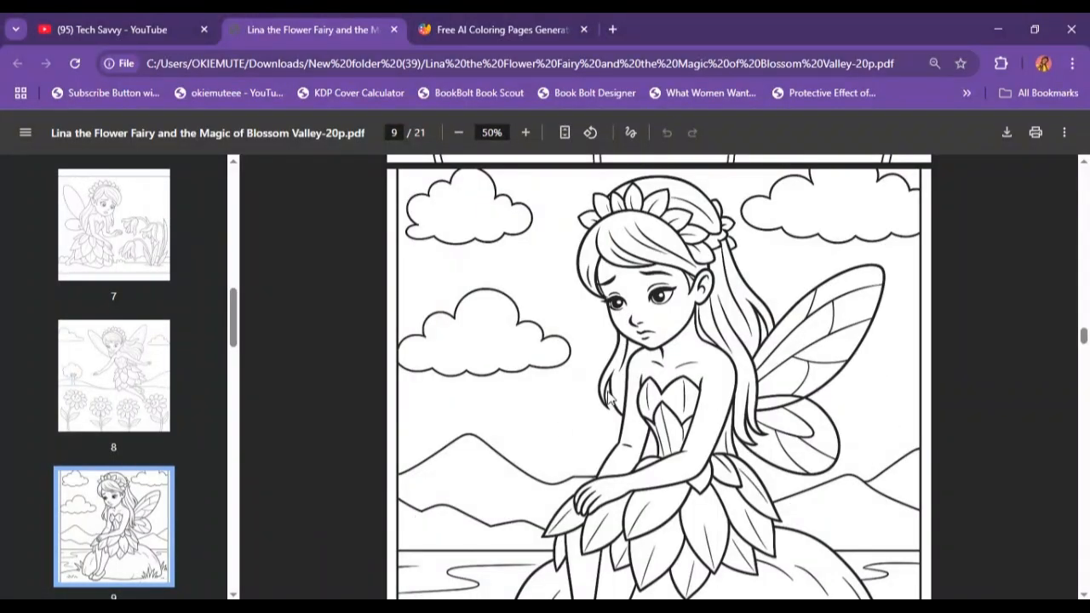
{"action": "scroll", "coordinate": [530, 341], "scroll_direction": "up", "scroll_amount": 10}
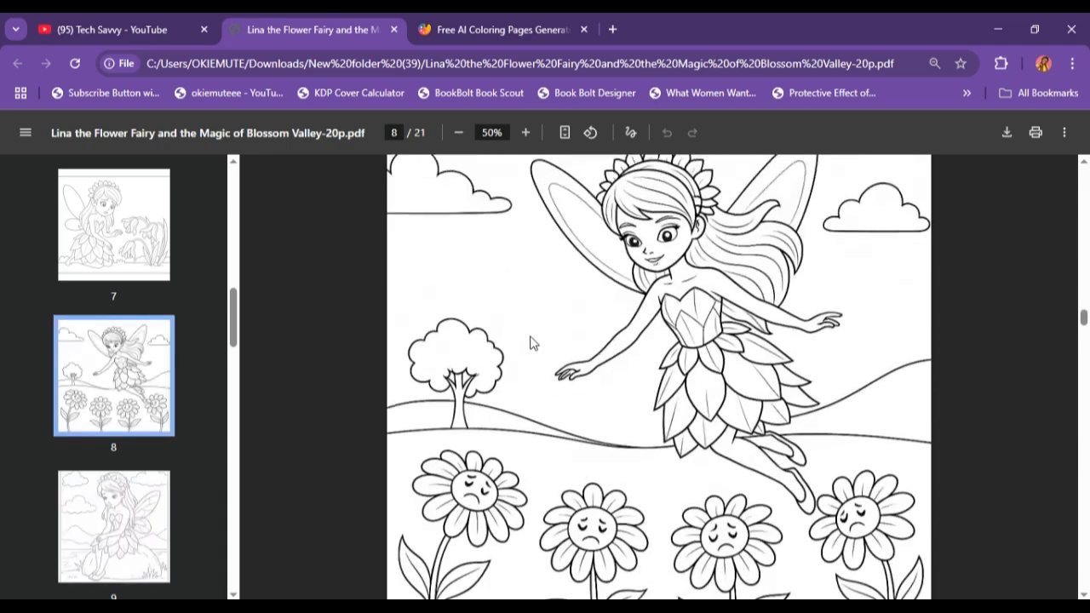
{"action": "scroll", "coordinate": [530, 341], "scroll_direction": "up", "scroll_amount": 5}
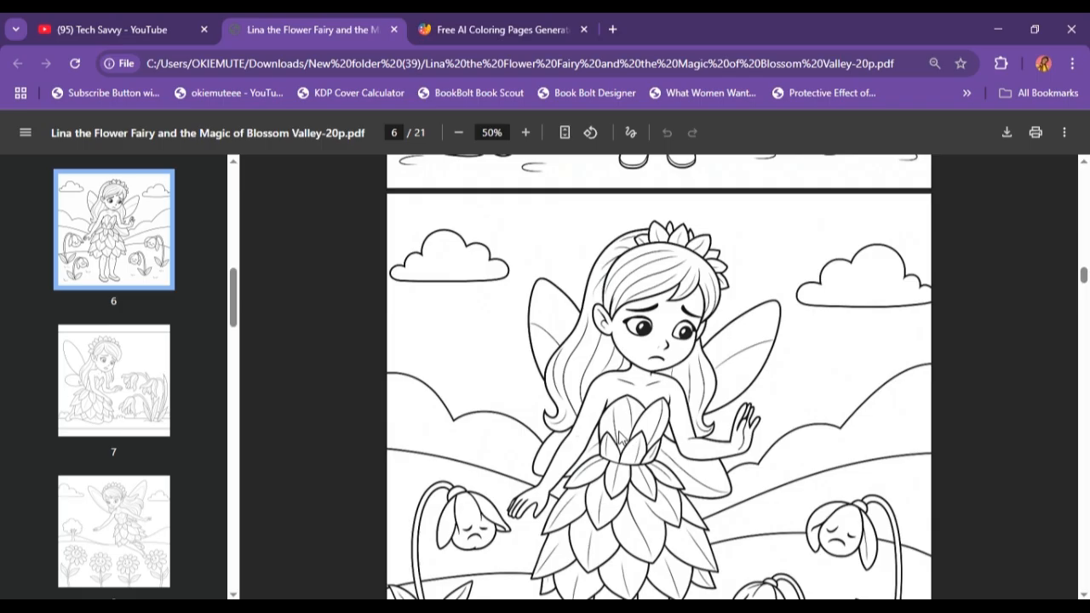
Step: Switch to the coloringbook.ai website and examine its free coloring page categories and coloring page generator options
{"action": "left_click", "coordinate": [461, 28]}
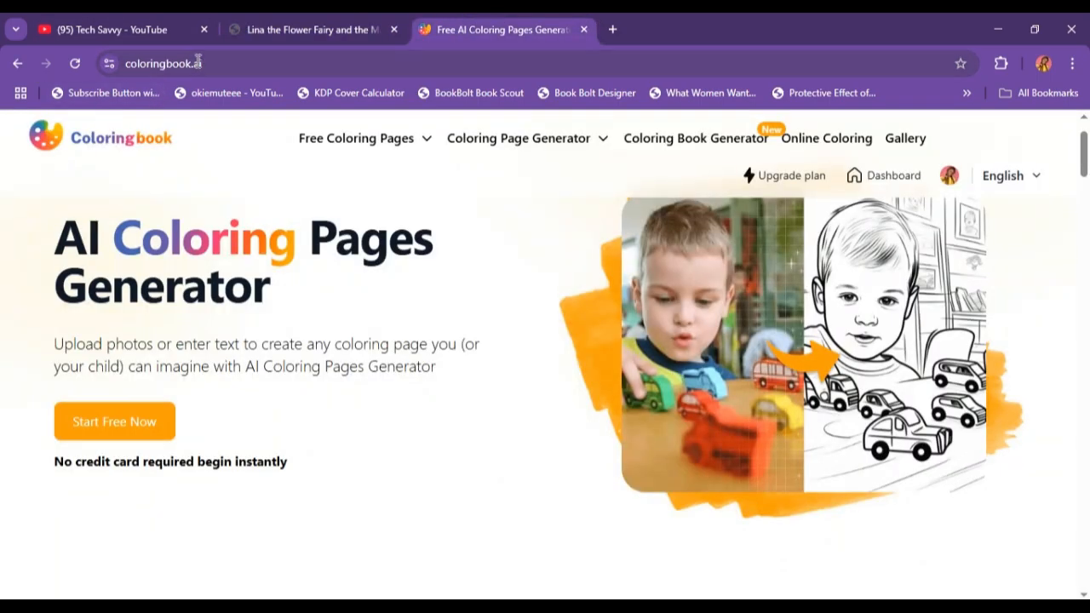
{"action": "scroll", "coordinate": [379, 260], "scroll_direction": "up", "scroll_amount": 1}
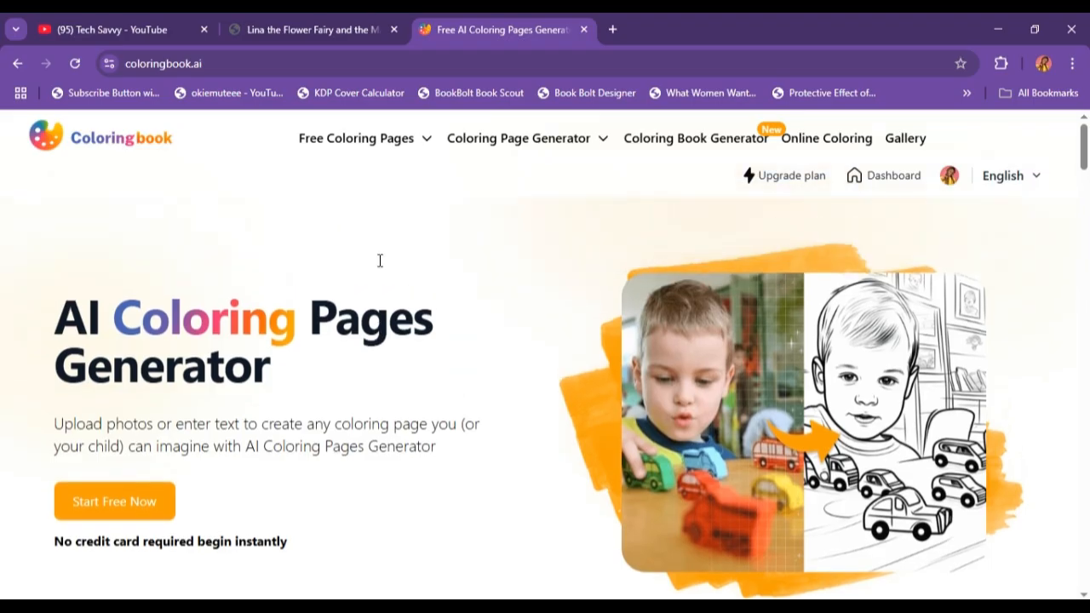
{"action": "mouse_move", "coordinate": [316, 146]}
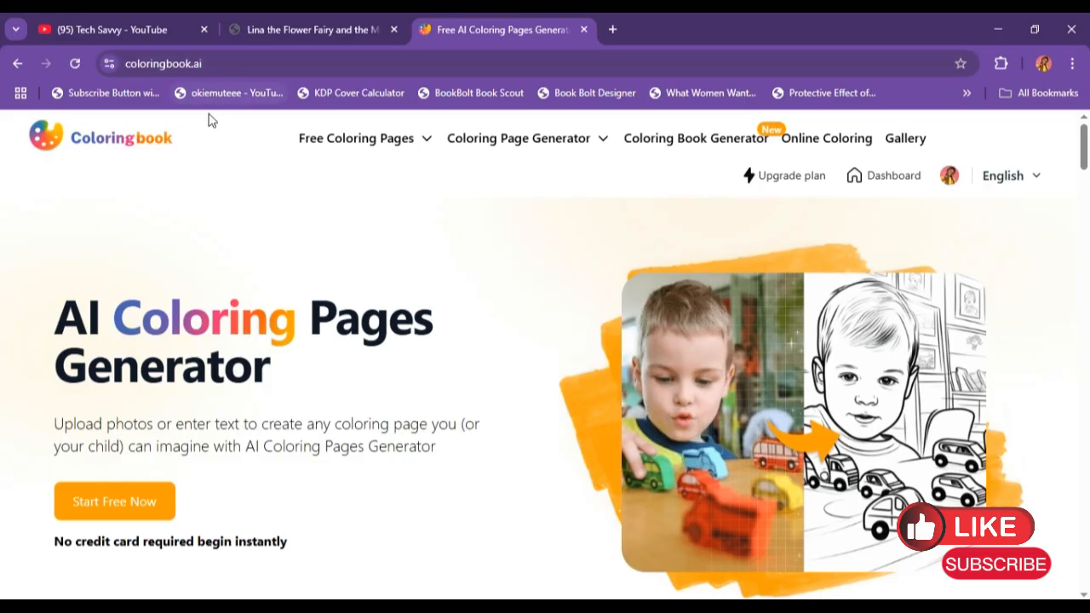
{"action": "mouse_move", "coordinate": [348, 139]}
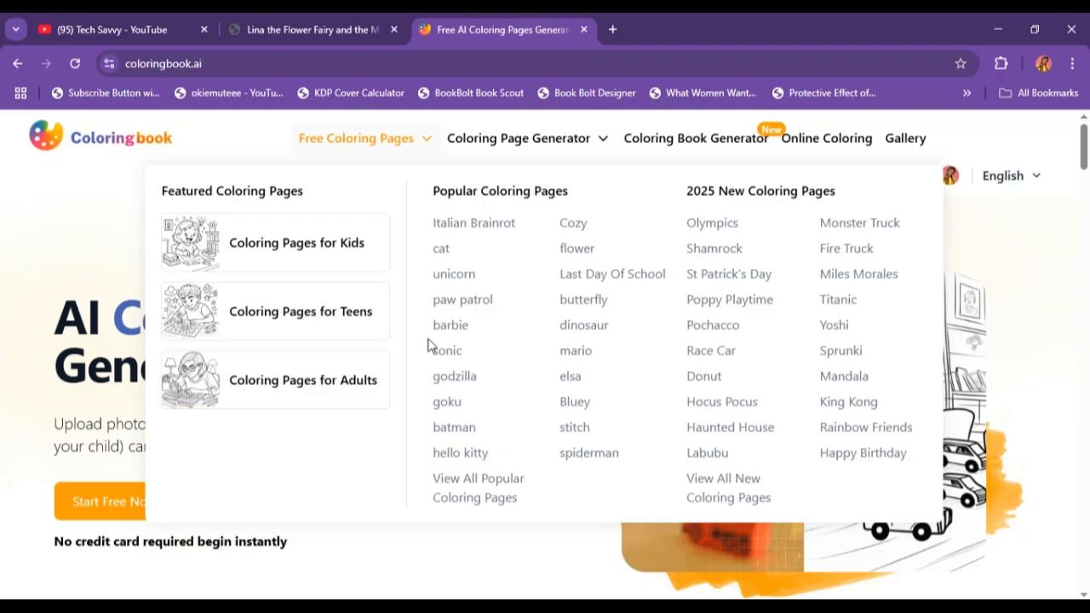
{"action": "mouse_move", "coordinate": [384, 149]}
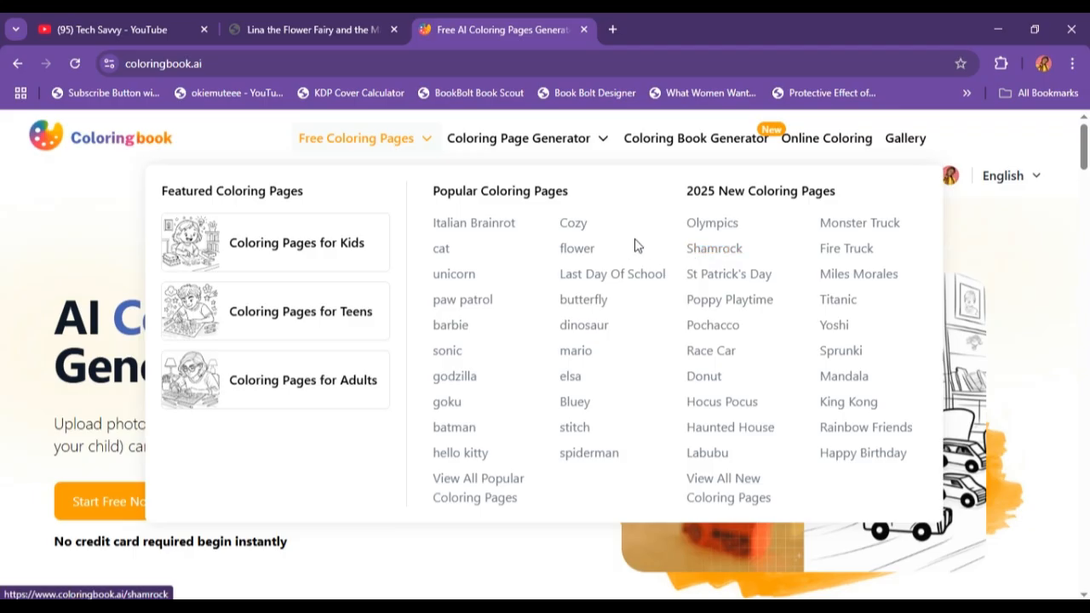
{"action": "mouse_move", "coordinate": [551, 148]}
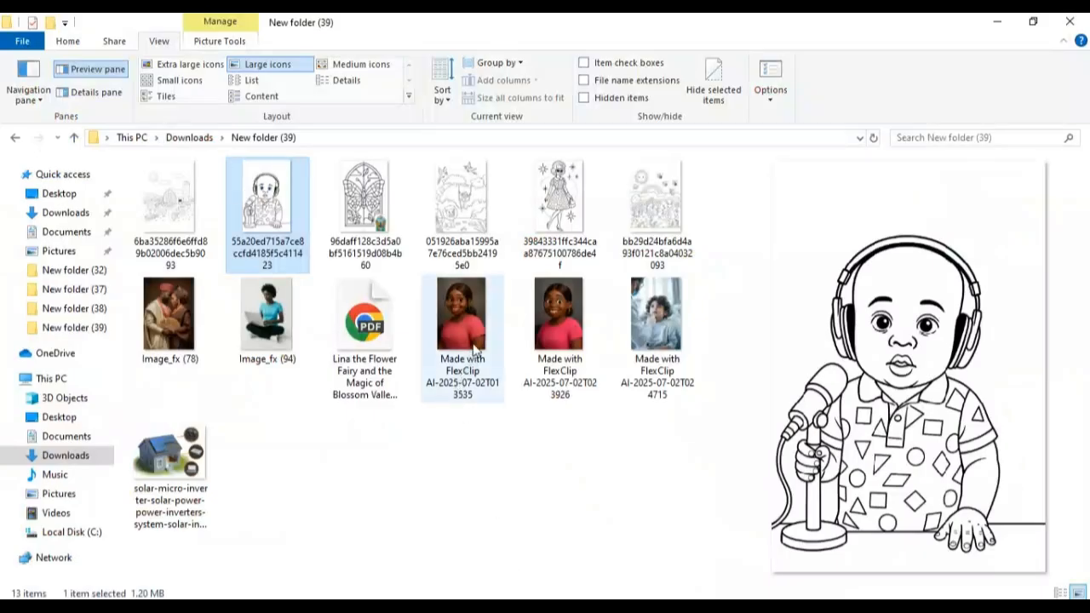
Step: Preview the source photos in New folder (39), including the FlexClip images, Image_fx pictures and solar house, and return to the browser
{"action": "left_click", "coordinate": [475, 349]}
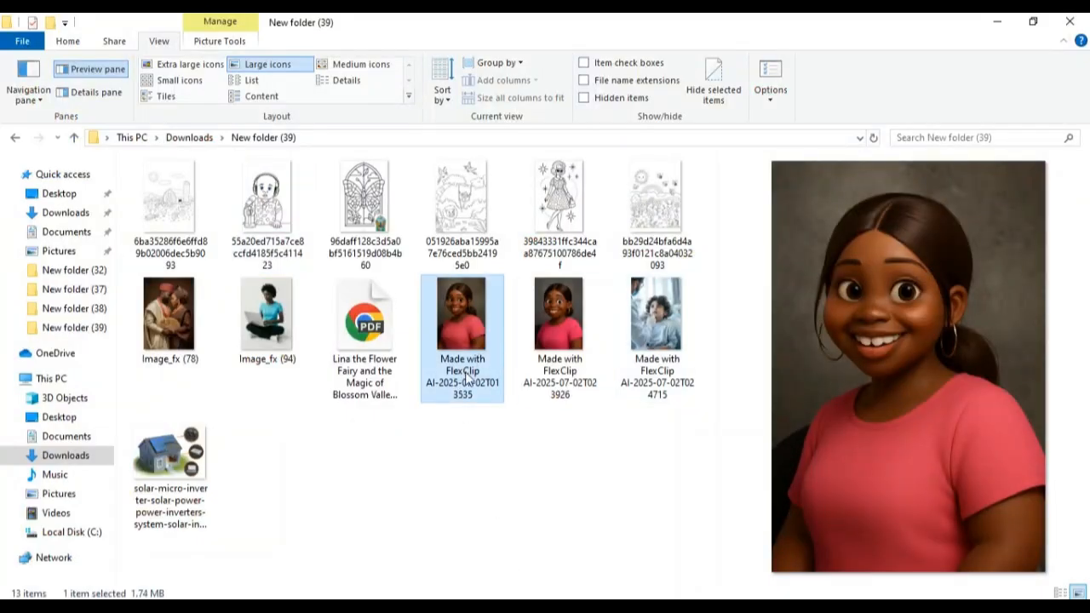
{"action": "left_click", "coordinate": [661, 327]}
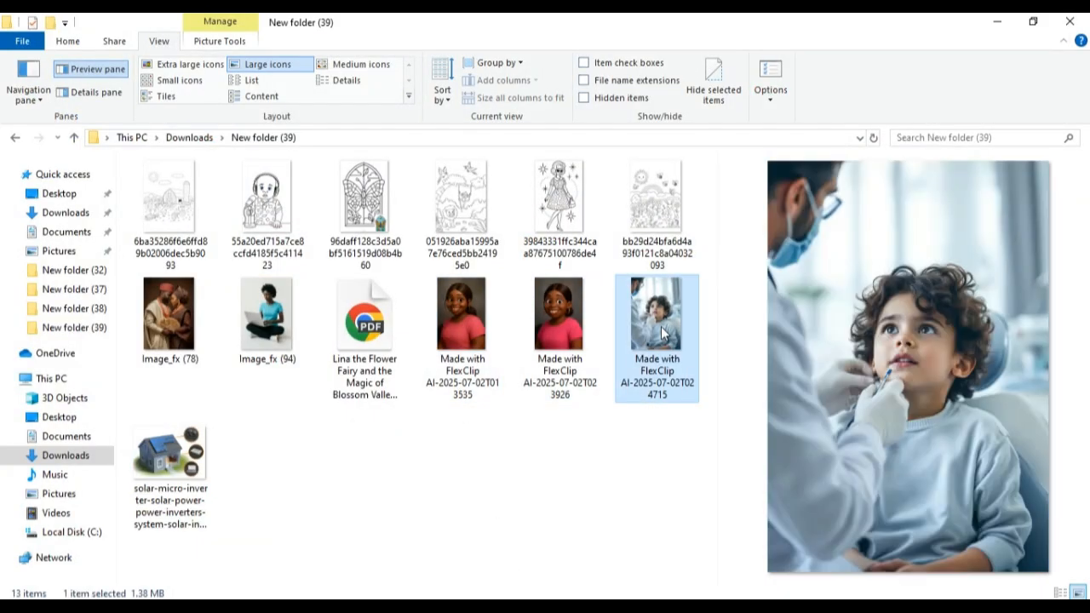
{"action": "left_click", "coordinate": [266, 330]}
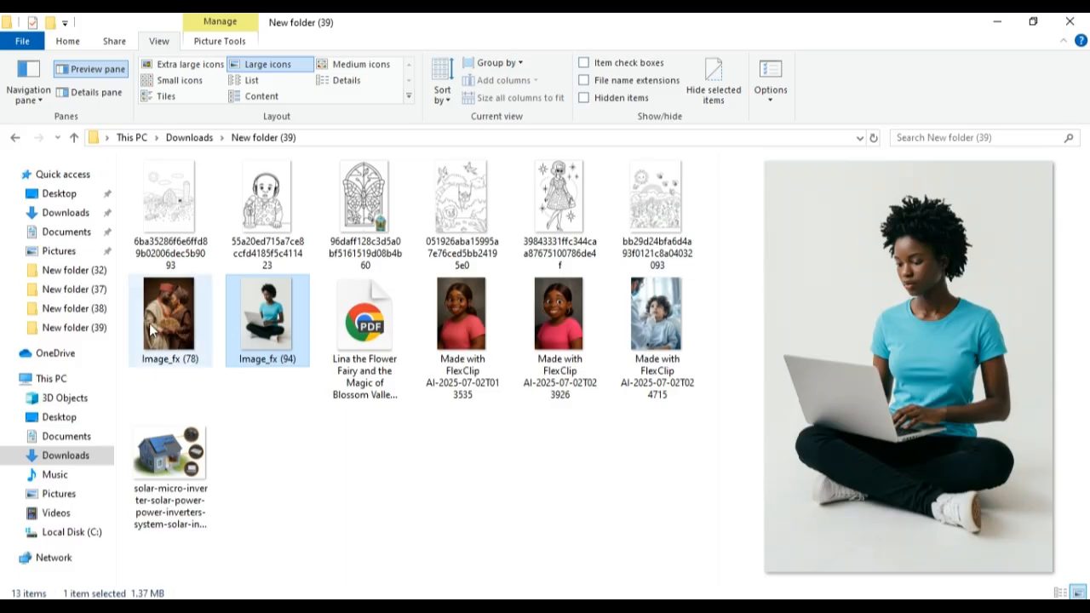
{"action": "left_click", "coordinate": [151, 327]}
{"action": "left_click", "coordinate": [187, 457]}
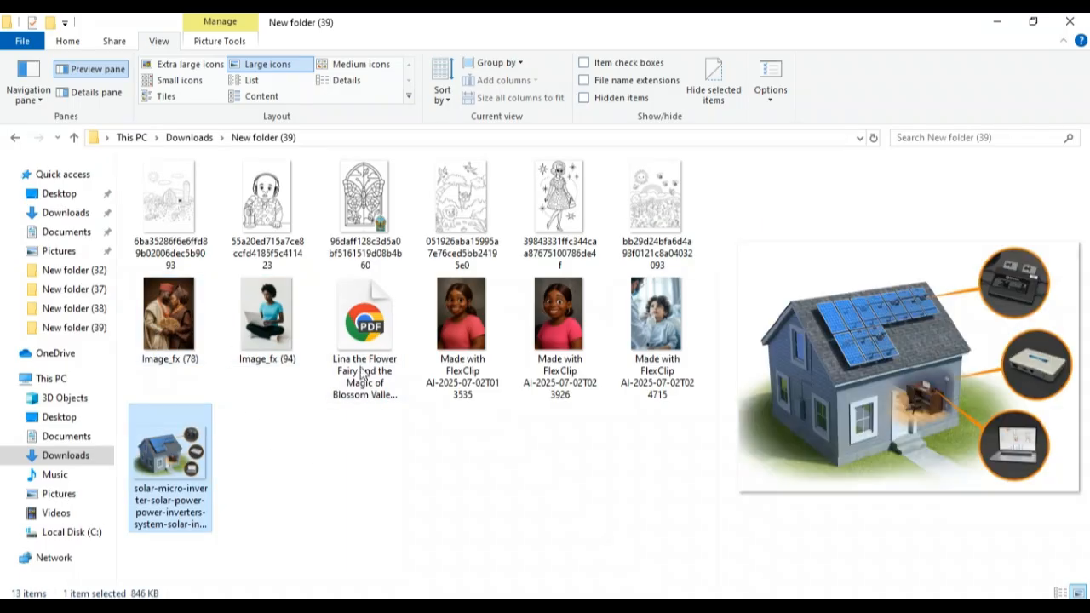
{"action": "left_click", "coordinate": [995, 21]}
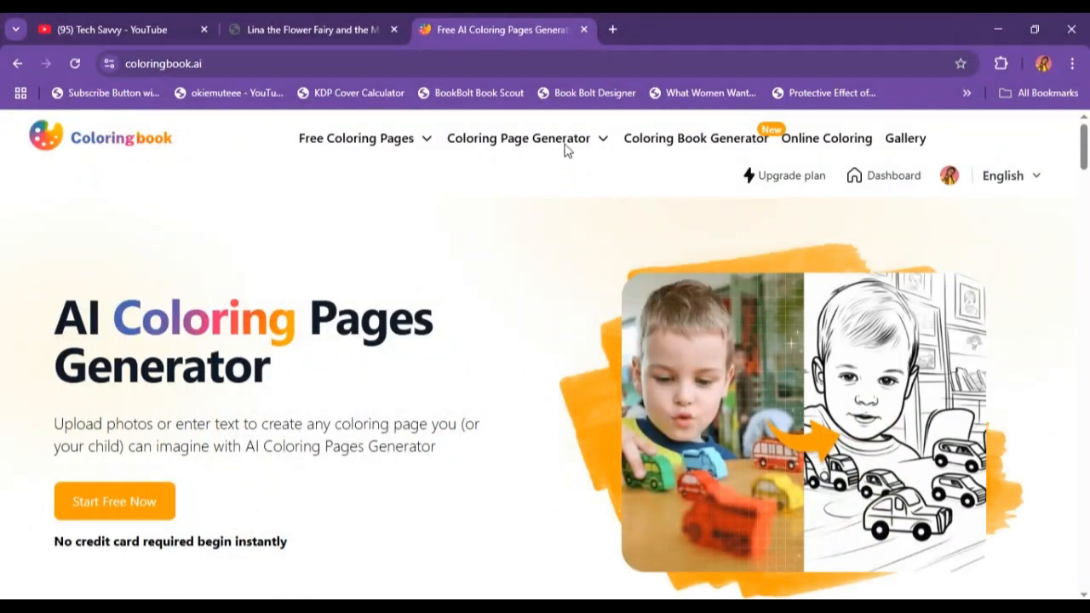
Step: Check the generator entries on coloringbook.ai and go back to the cover of the Lina coloring book PDF
{"action": "mouse_move", "coordinate": [565, 148]}
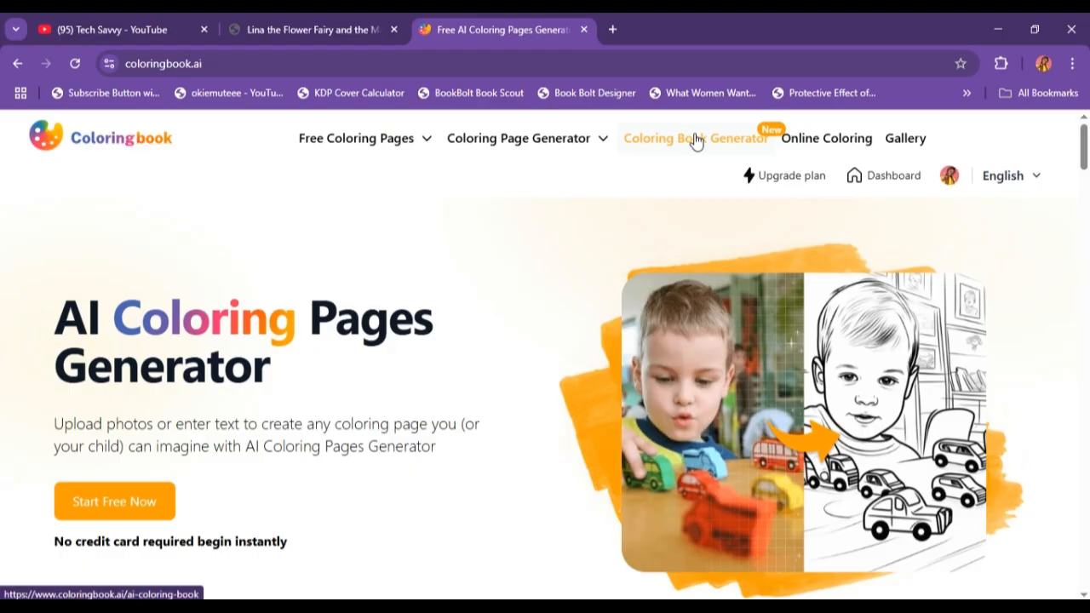
{"action": "left_click", "coordinate": [293, 29]}
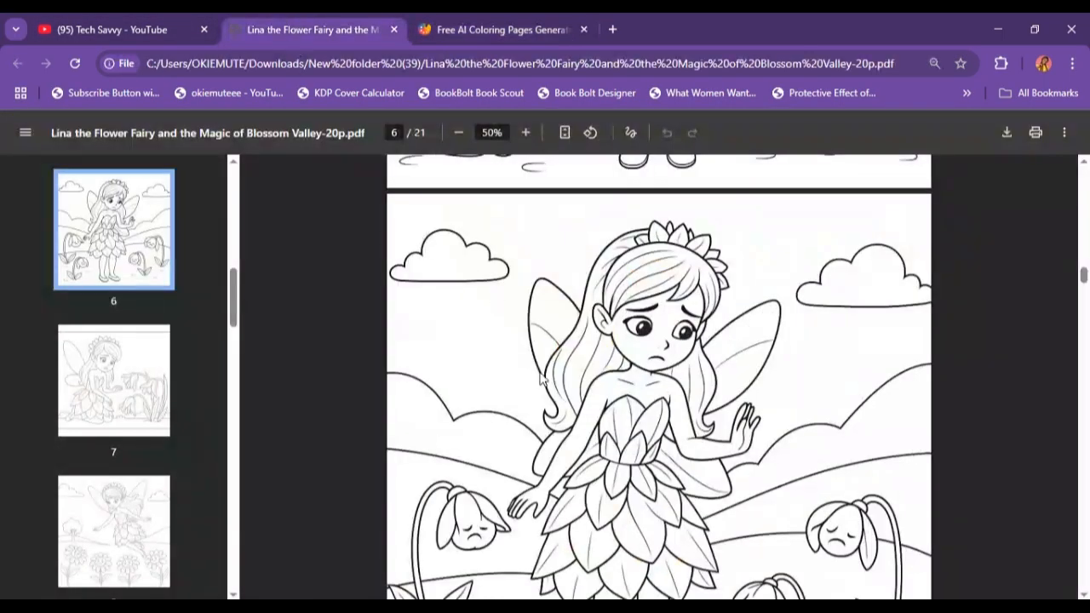
{"action": "scroll", "coordinate": [541, 380], "scroll_direction": "up", "scroll_amount": 20}
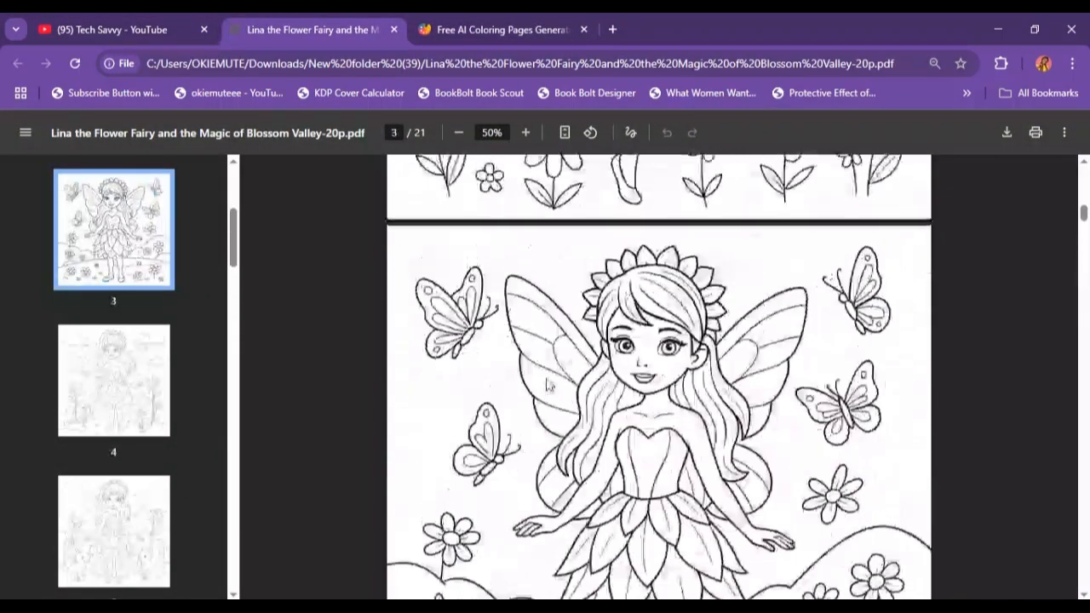
{"action": "scroll", "coordinate": [547, 385], "scroll_direction": "up", "scroll_amount": 12}
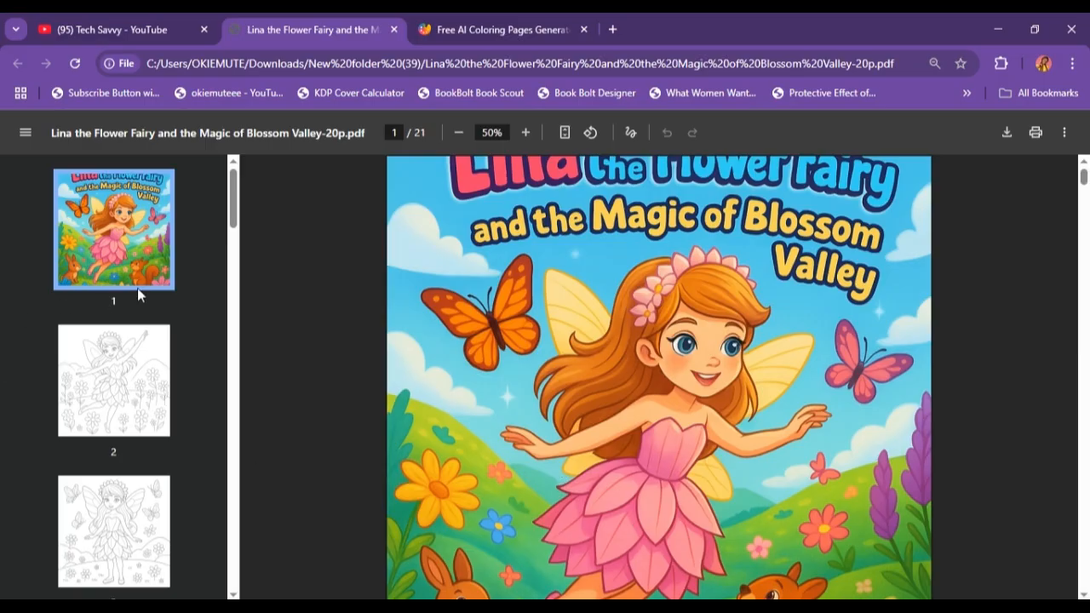
Step: Open the coloringbook.ai dashboard's photo converter and upload "Made with FlexClip AI-2025-07-02T024715" from New folder (39)
{"action": "left_click", "coordinate": [498, 29]}
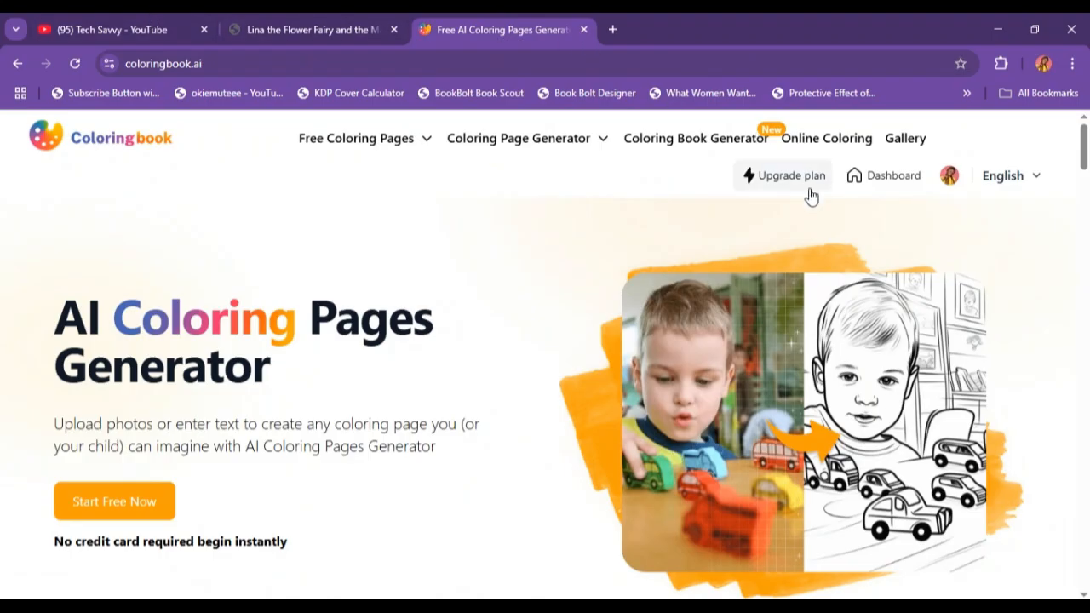
{"action": "left_click", "coordinate": [888, 175]}
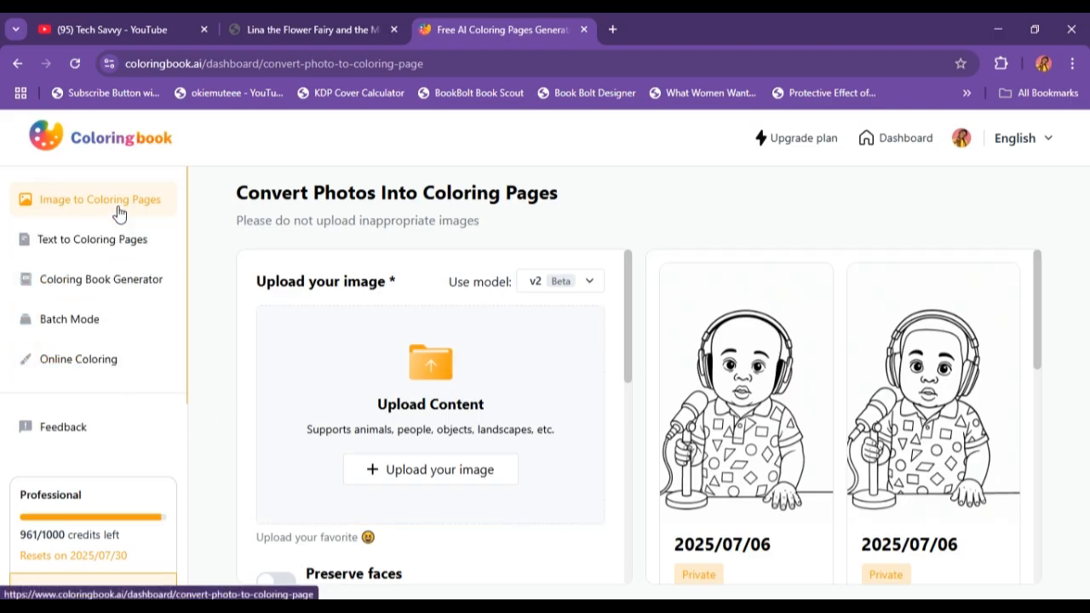
{"action": "left_click", "coordinate": [436, 389]}
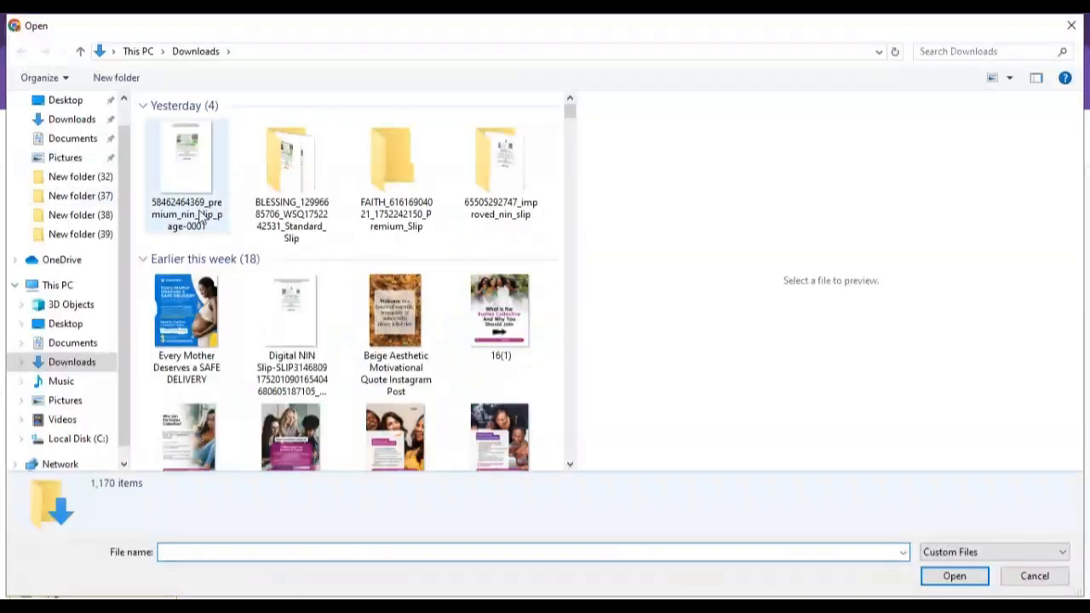
{"action": "double_click", "coordinate": [184, 162]}
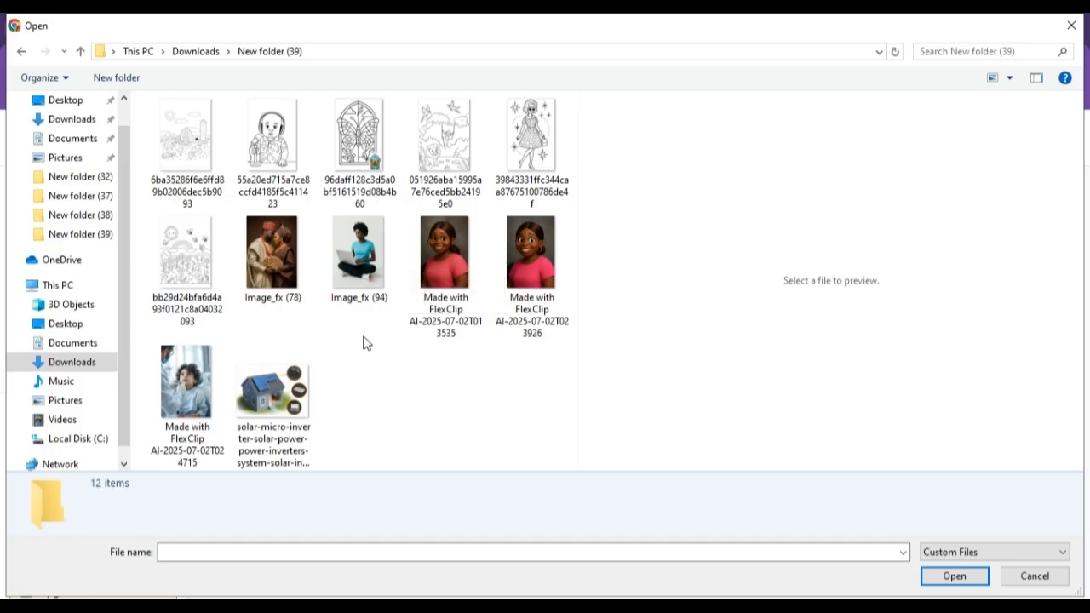
{"action": "left_click", "coordinate": [187, 393]}
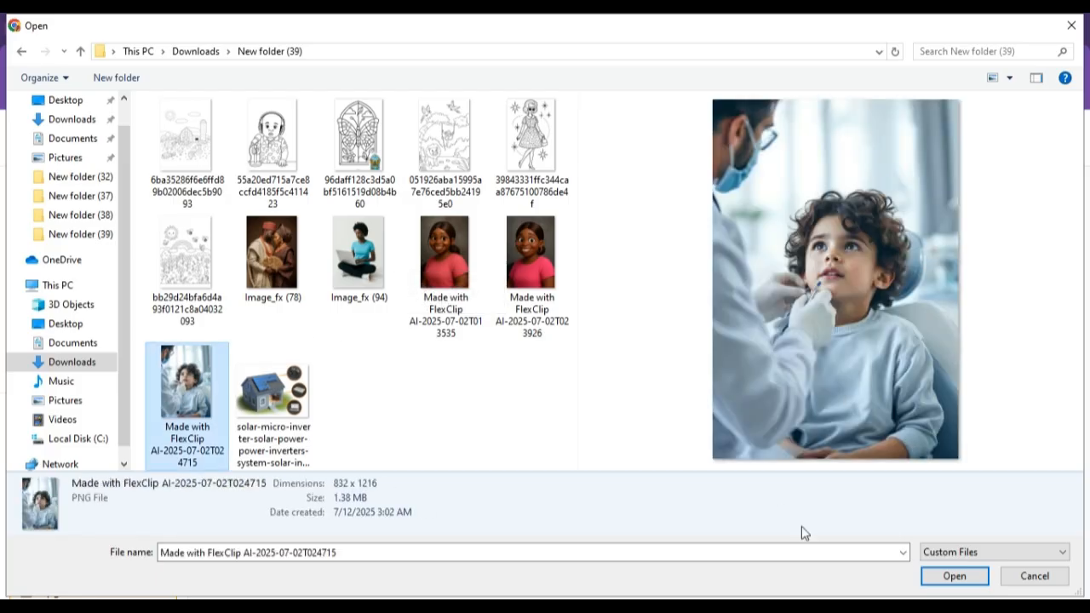
{"action": "left_click", "coordinate": [955, 576]}
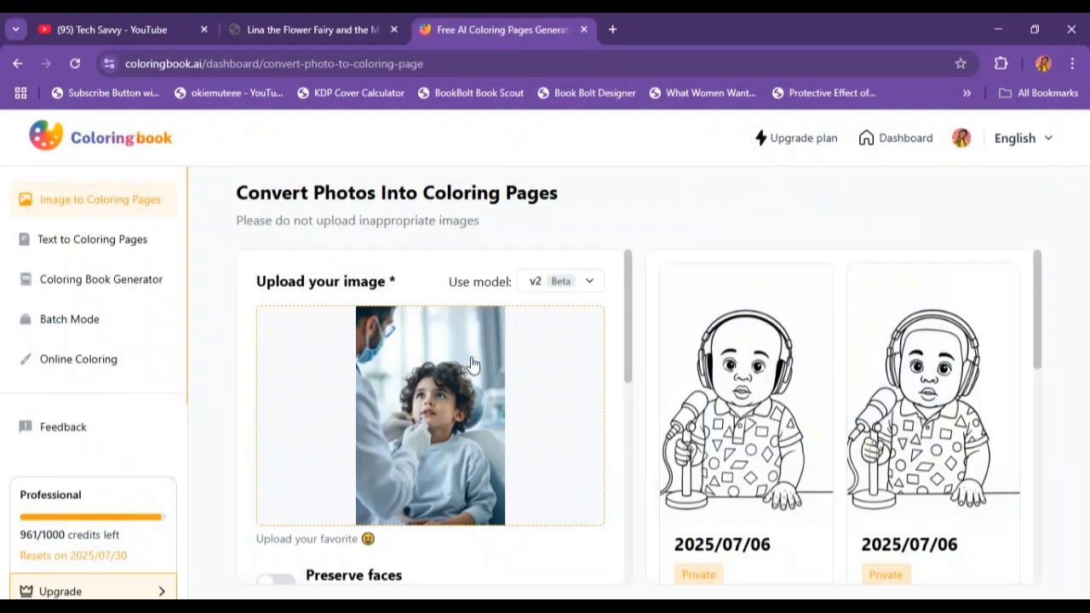
Step: Check the uploaded photo and compare the v1 and v2 conversion models, keeping v2 Beta selected
{"action": "scroll", "coordinate": [474, 368], "scroll_direction": "down", "scroll_amount": 2}
{"action": "scroll", "coordinate": [474, 368], "scroll_direction": "up", "scroll_amount": 2}
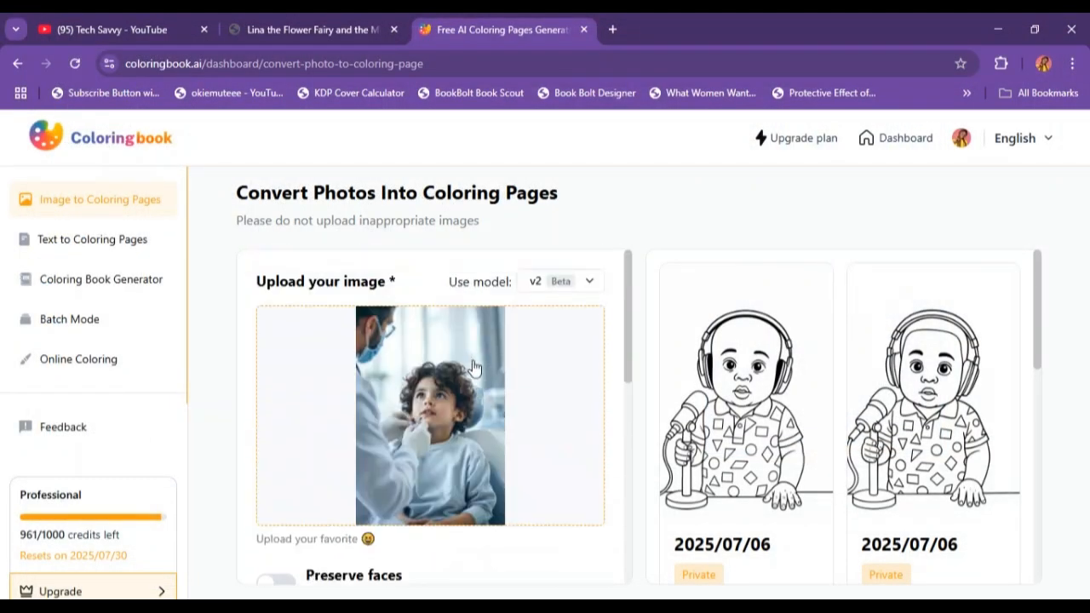
{"action": "left_click", "coordinate": [587, 284]}
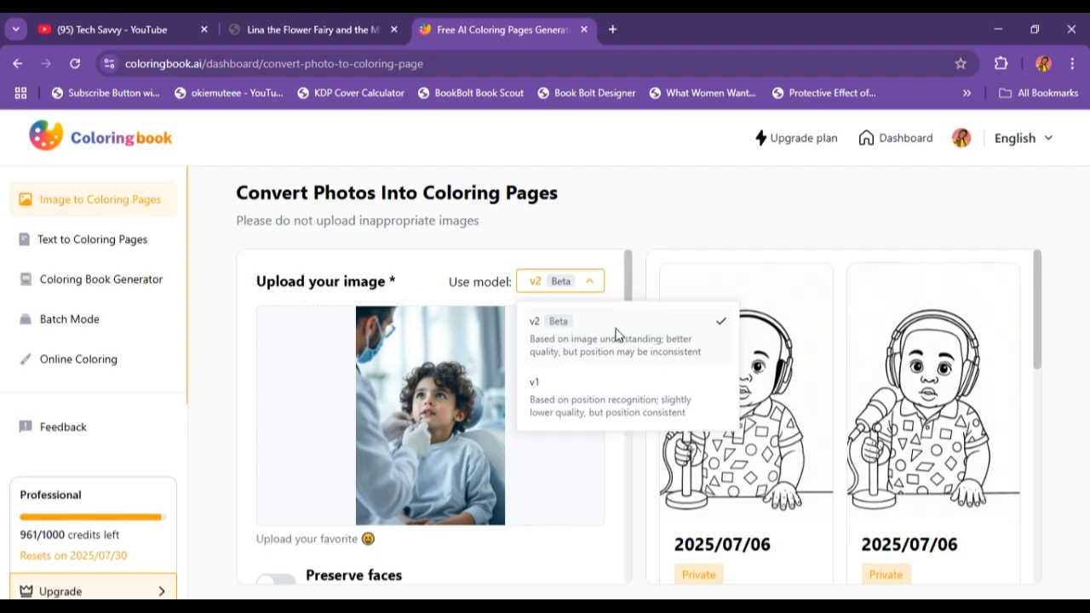
{"action": "left_click", "coordinate": [608, 249]}
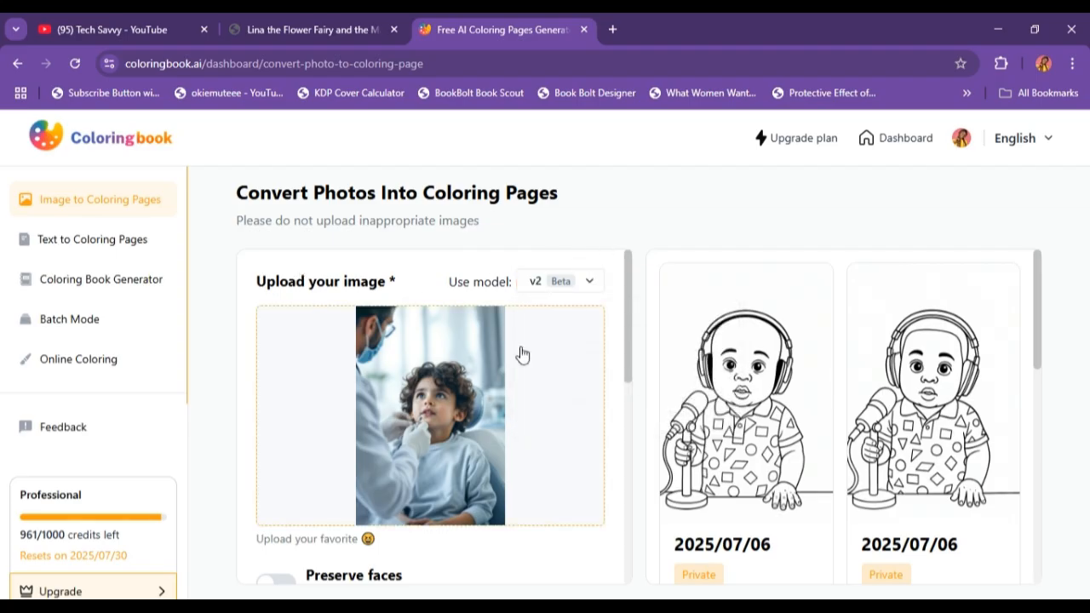
Step: Turn on Preserve faces and Remove background for the conversion, leaving Upscale off
{"action": "scroll", "coordinate": [506, 409], "scroll_direction": "down", "scroll_amount": 2}
{"action": "scroll", "coordinate": [375, 442], "scroll_direction": "down", "scroll_amount": 1}
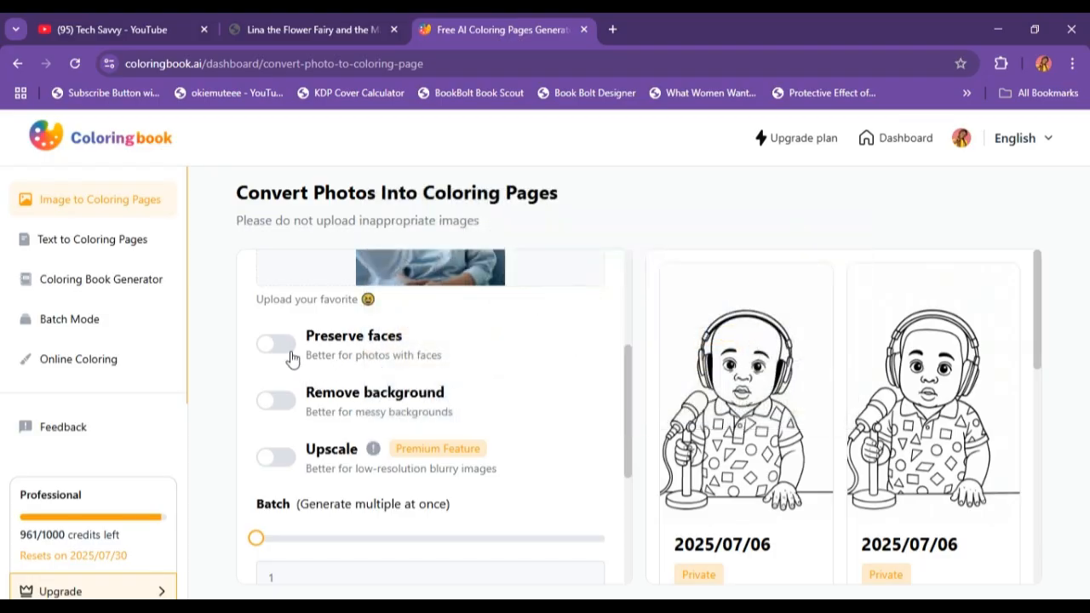
{"action": "left_click", "coordinate": [289, 354]}
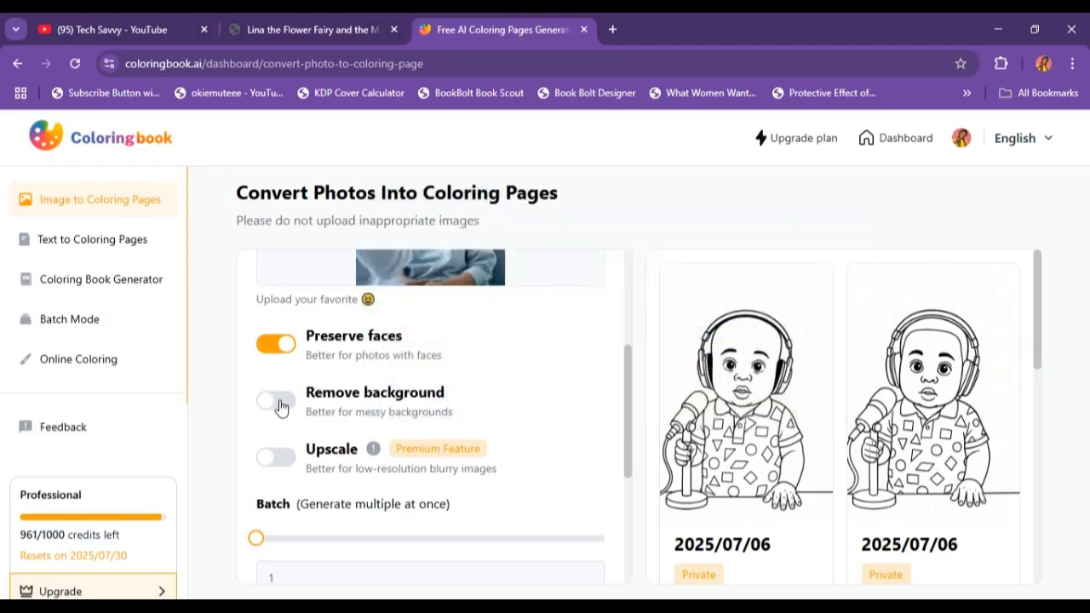
{"action": "left_click", "coordinate": [281, 407]}
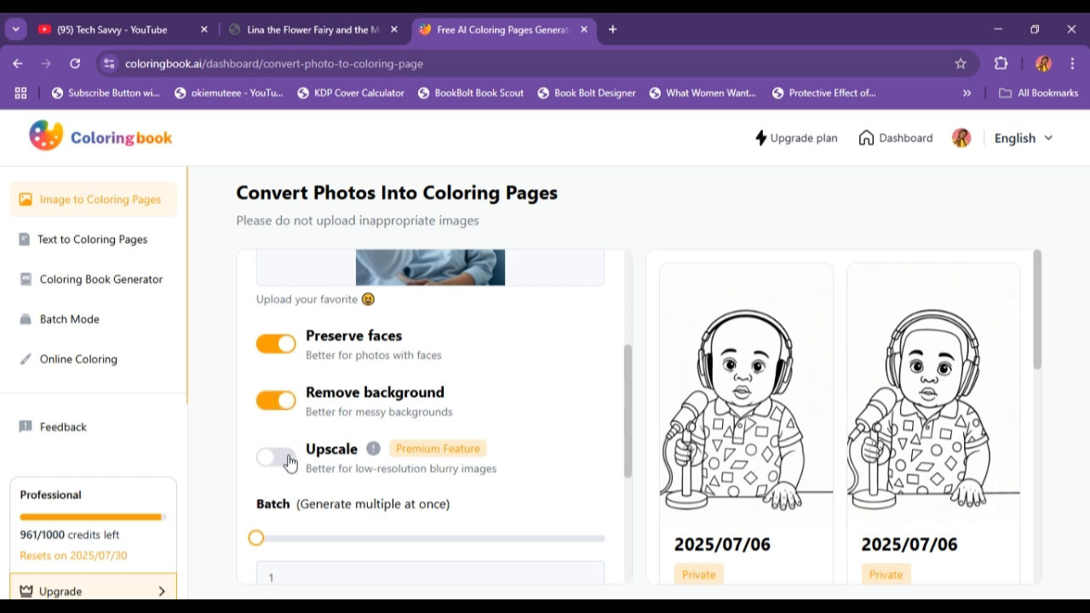
{"action": "left_click", "coordinate": [289, 462]}
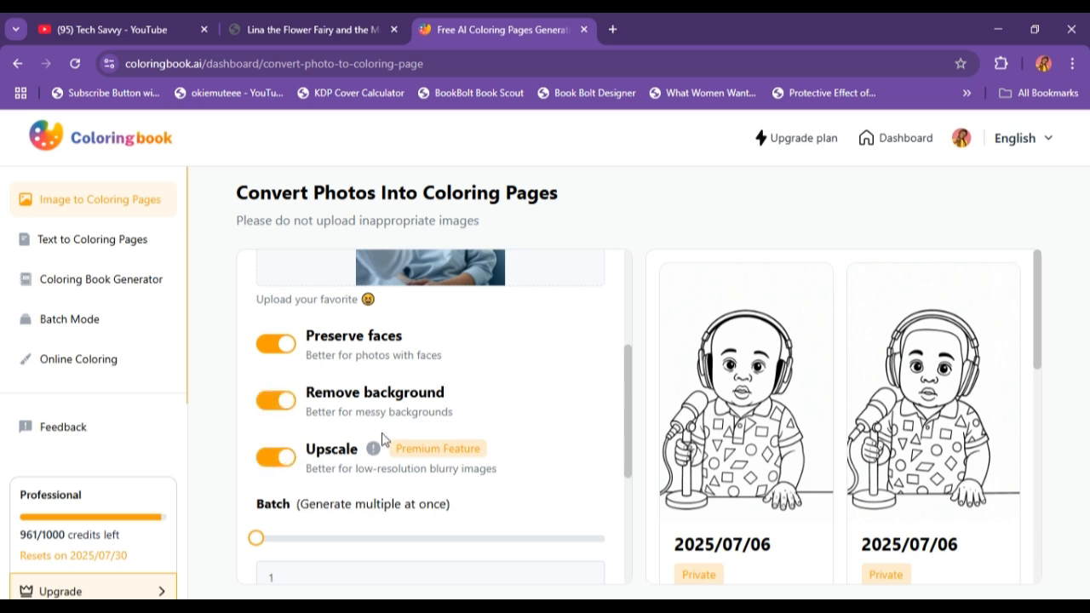
{"action": "left_click", "coordinate": [277, 464]}
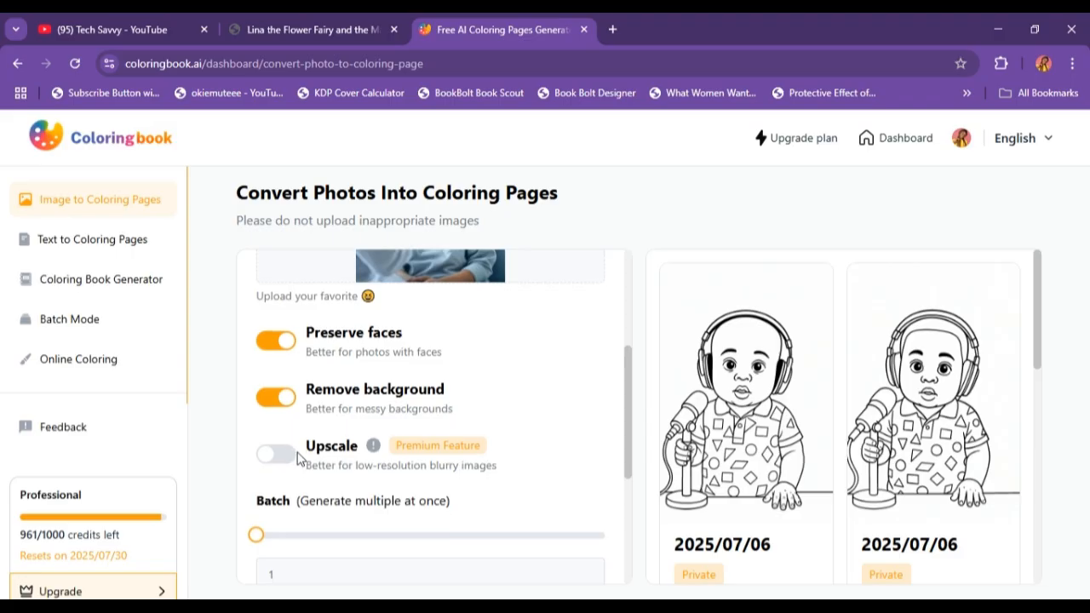
Step: Enable Remove watermark with the batch left at 1 and generate the coloring page from the uploaded photo
{"action": "scroll", "coordinate": [293, 463], "scroll_direction": "down", "scroll_amount": 3}
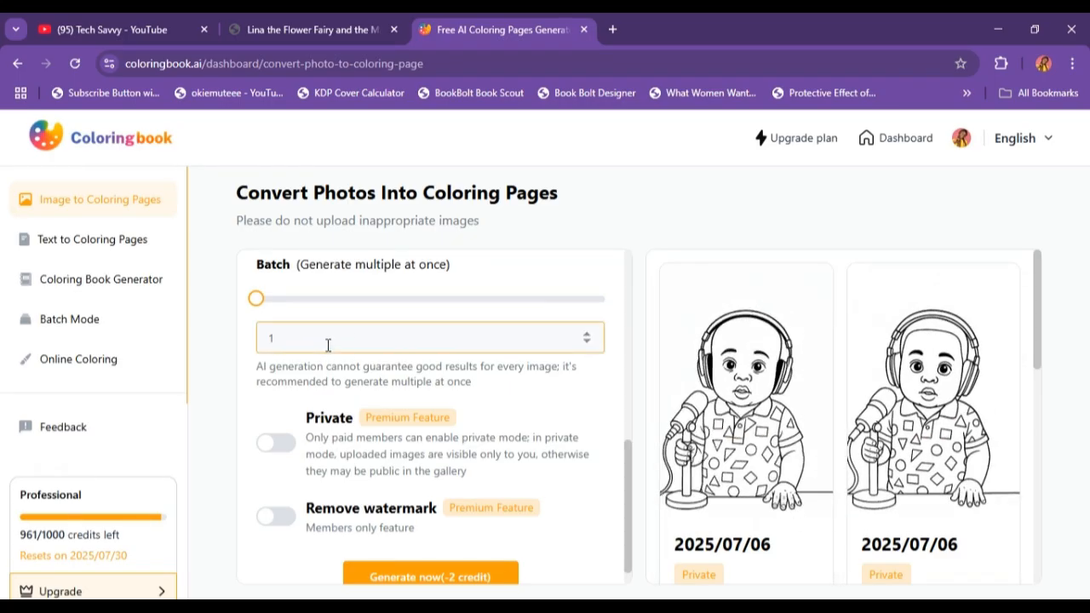
{"action": "scroll", "coordinate": [330, 365], "scroll_direction": "down", "scroll_amount": 1}
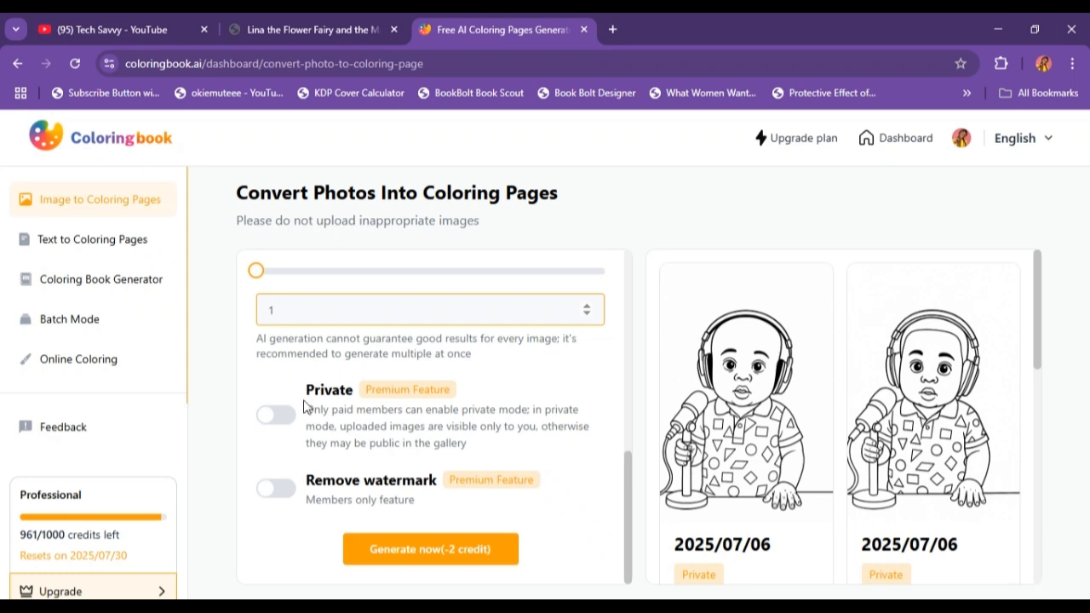
{"action": "left_click", "coordinate": [269, 488]}
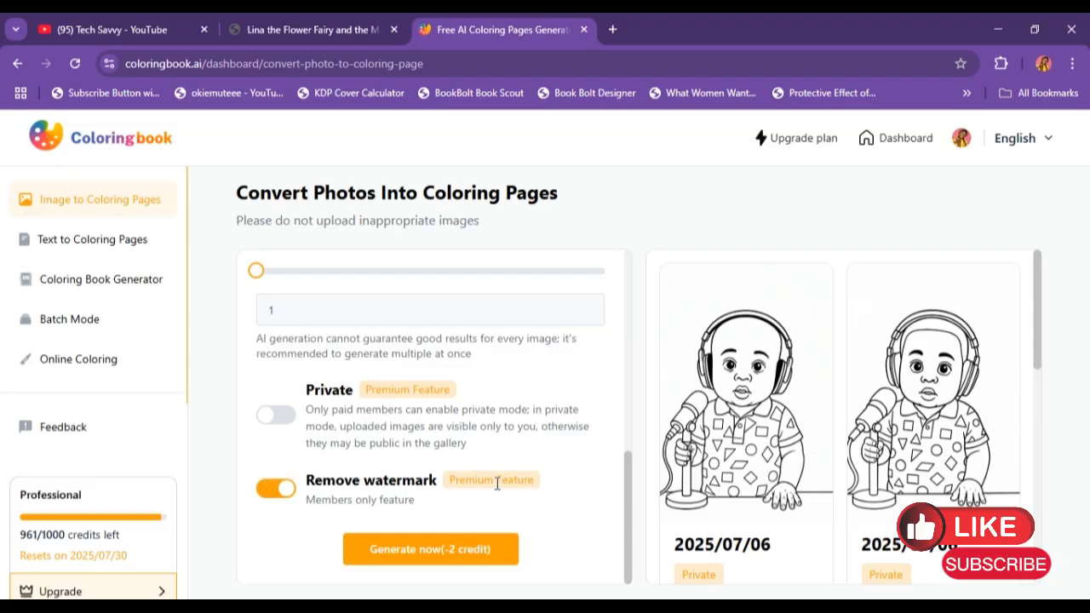
{"action": "left_click", "coordinate": [411, 552]}
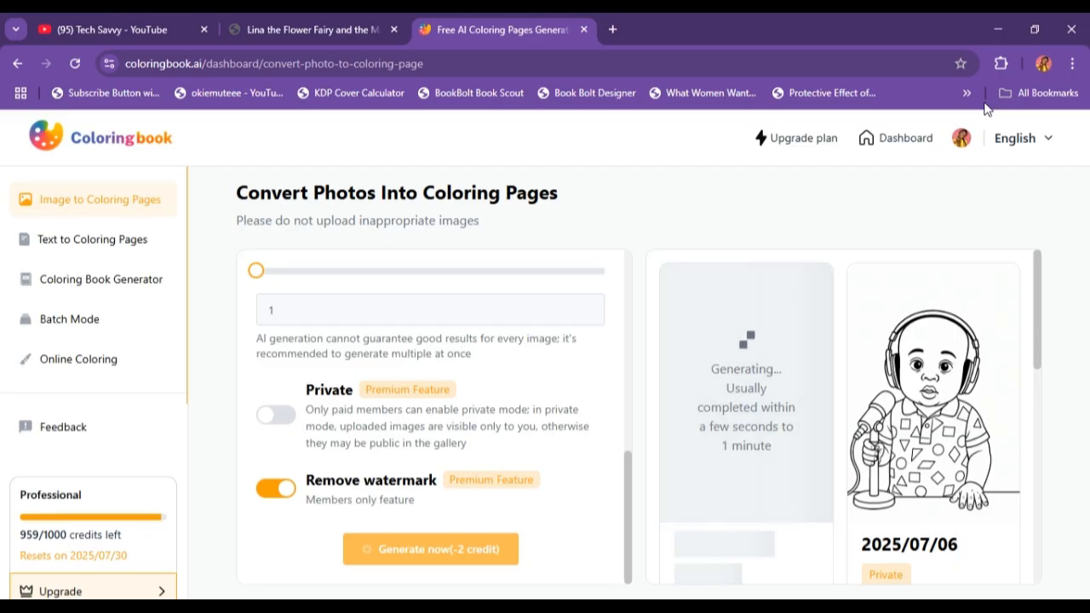
{"action": "left_click", "coordinate": [1003, 63]}
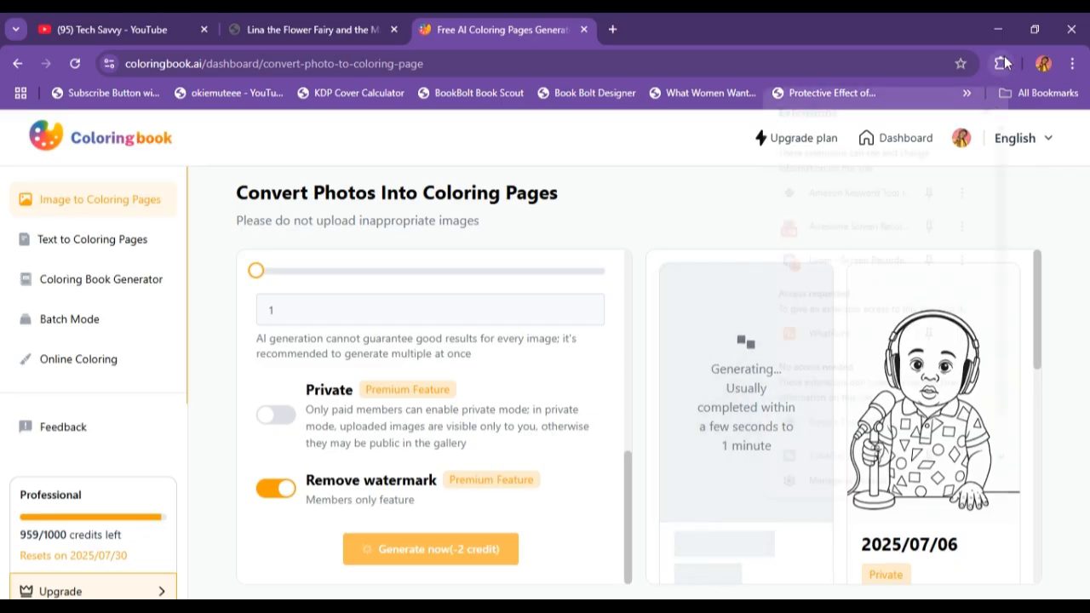
{"action": "left_click", "coordinate": [789, 226]}
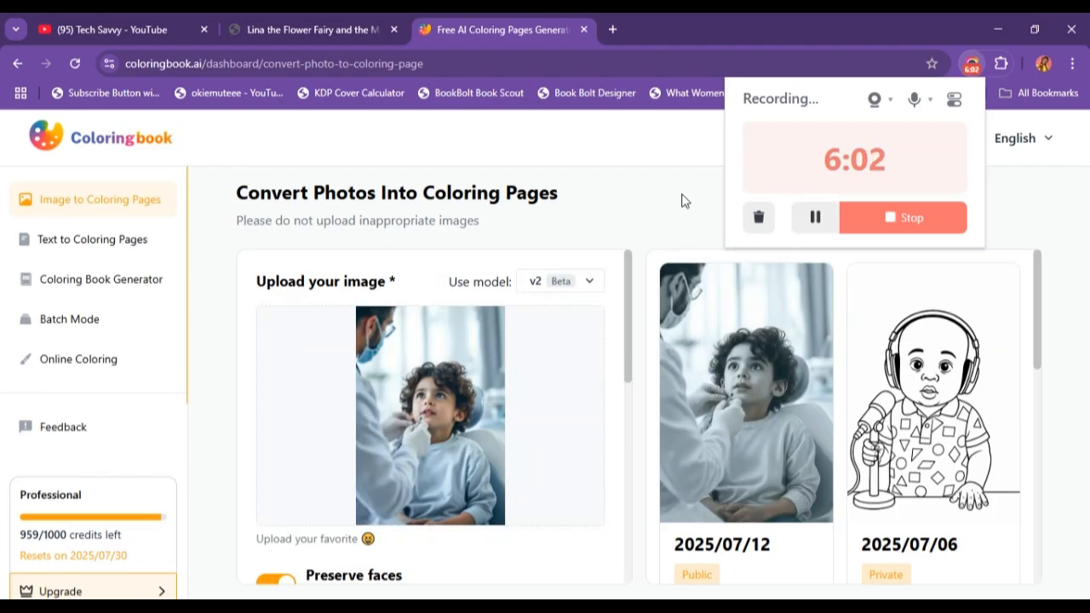
{"action": "left_click", "coordinate": [682, 200]}
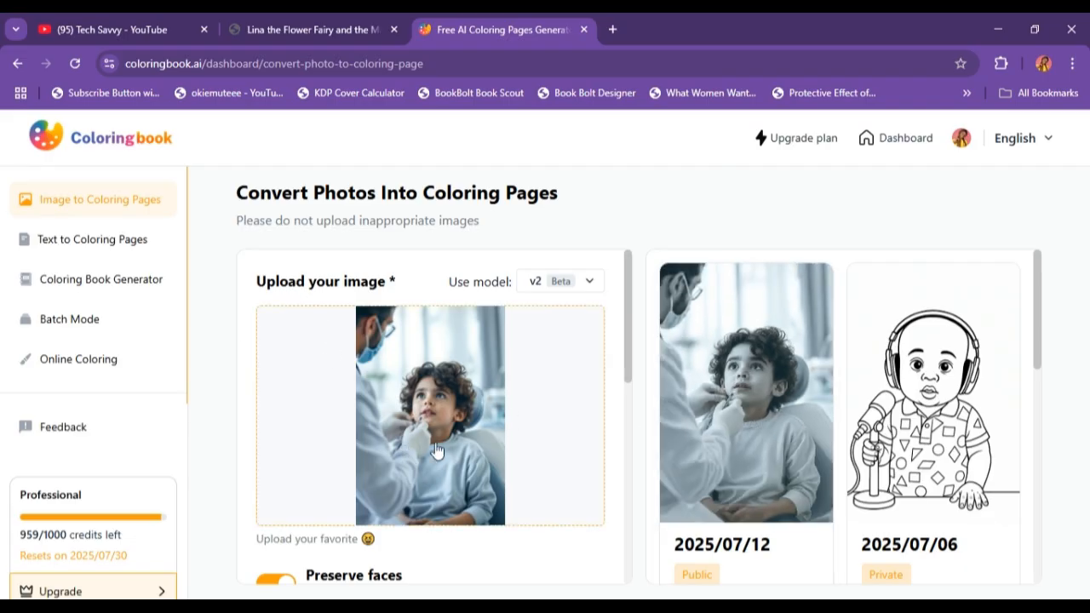
Step: Replace the uploaded photo with "Made with FlexClip AI-2025-07-02T023926" from New folder (39)
{"action": "scroll", "coordinate": [435, 449], "scroll_direction": "down", "scroll_amount": 3}
{"action": "scroll", "coordinate": [437, 447], "scroll_direction": "up", "scroll_amount": 3}
{"action": "scroll", "coordinate": [335, 335], "scroll_direction": "down", "scroll_amount": 3}
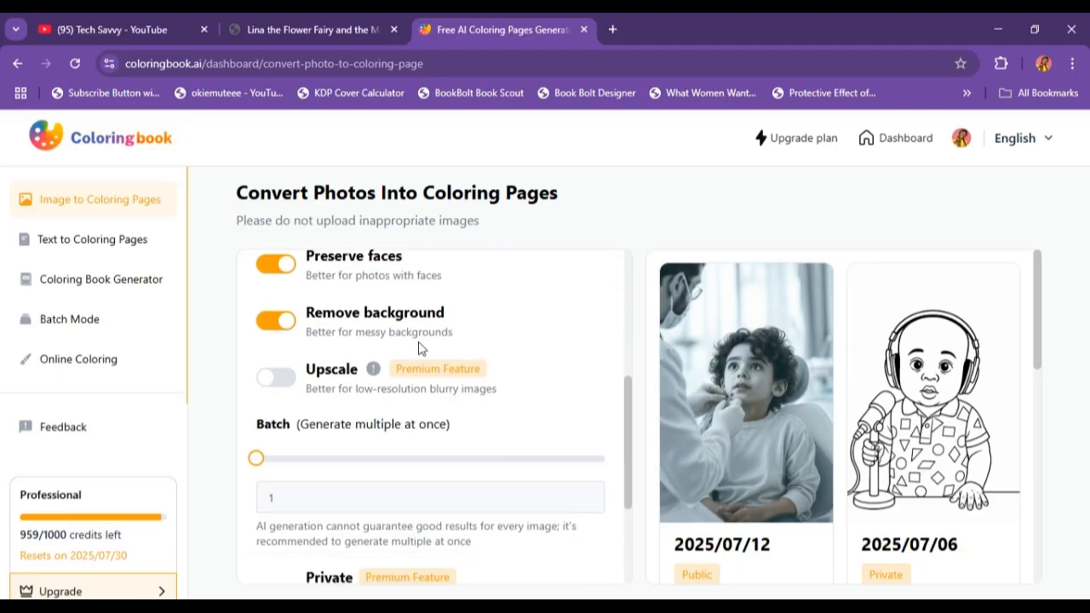
{"action": "scroll", "coordinate": [426, 341], "scroll_direction": "up", "scroll_amount": 3}
{"action": "left_click", "coordinate": [496, 388]}
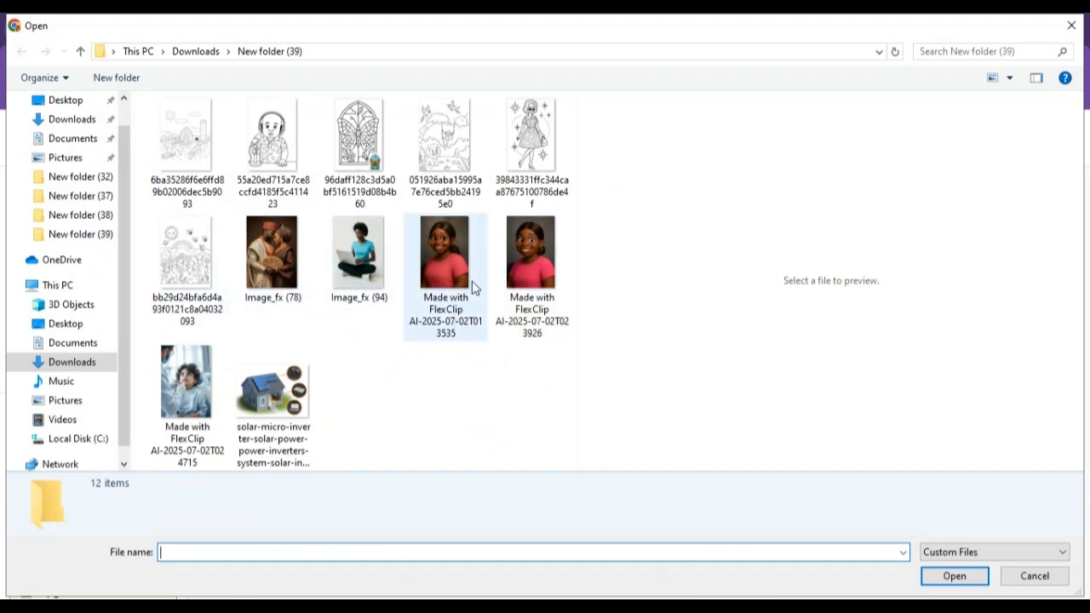
{"action": "left_click", "coordinate": [535, 260]}
{"action": "left_click", "coordinate": [985, 578]}
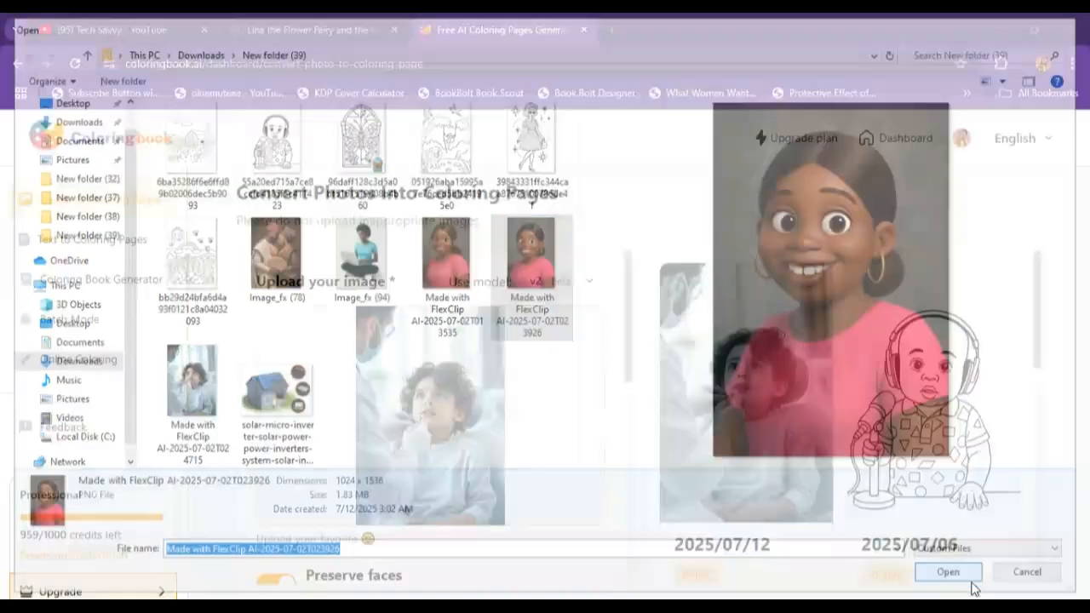
Step: Review the conversion settings and generate a coloring page from the photo of the woman in the pink shirt
{"action": "scroll", "coordinate": [571, 481], "scroll_direction": "down", "scroll_amount": 3}
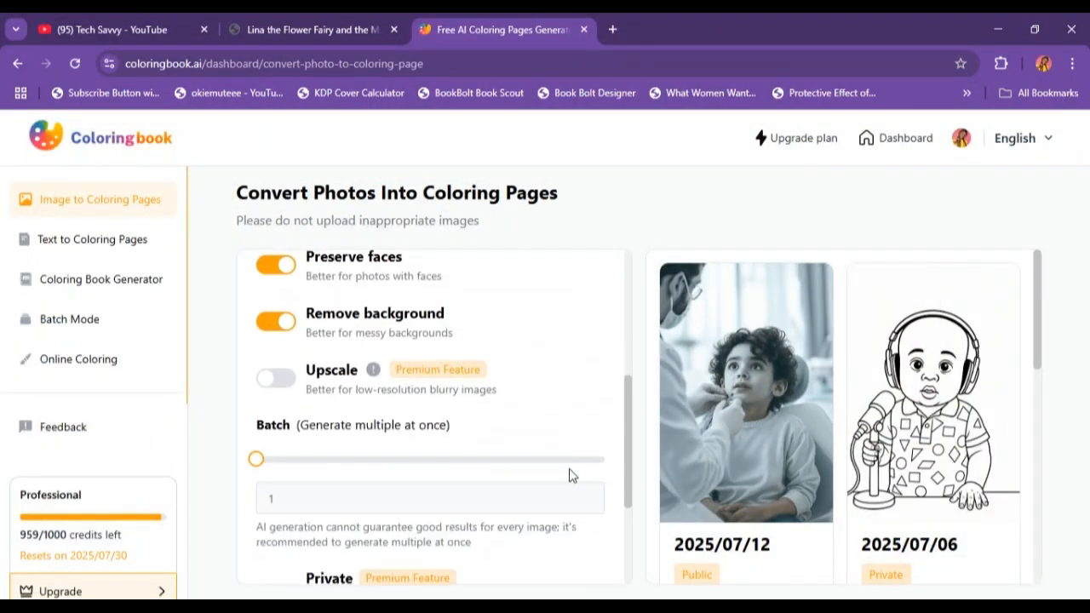
{"action": "scroll", "coordinate": [533, 435], "scroll_direction": "down", "scroll_amount": 2}
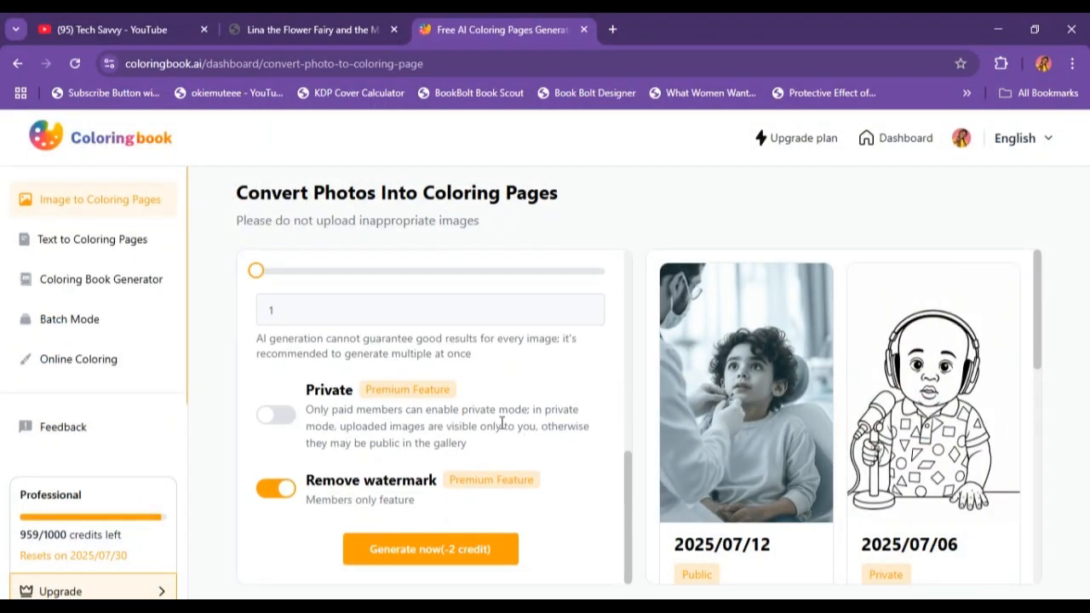
{"action": "scroll", "coordinate": [493, 423], "scroll_direction": "up", "scroll_amount": 4}
{"action": "scroll", "coordinate": [478, 423], "scroll_direction": "up", "scroll_amount": 2}
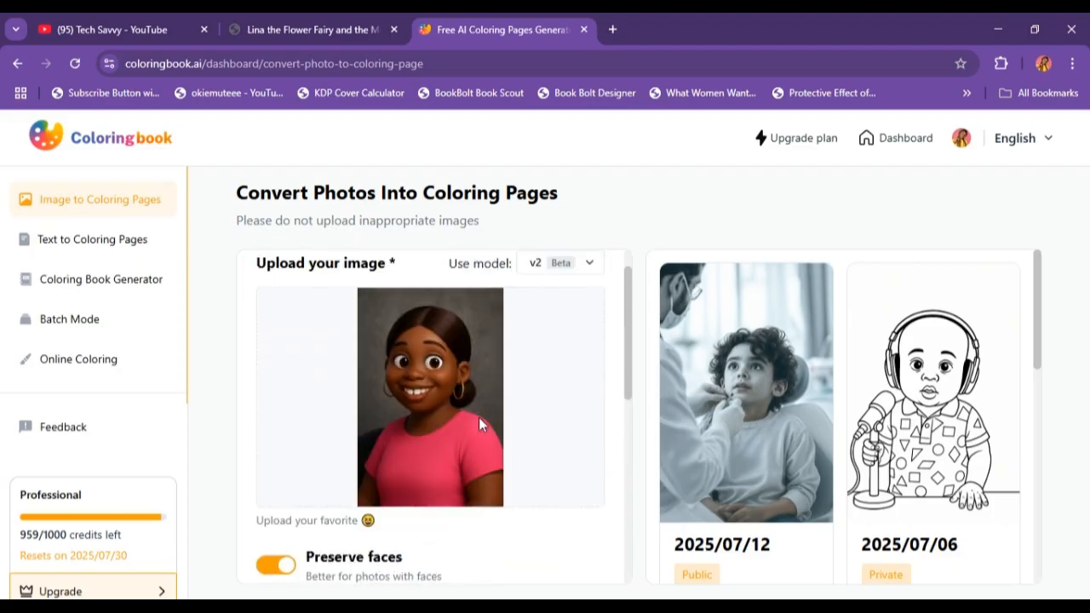
{"action": "scroll", "coordinate": [479, 423], "scroll_direction": "down", "scroll_amount": 5}
{"action": "scroll", "coordinate": [479, 424], "scroll_direction": "down", "scroll_amount": 2}
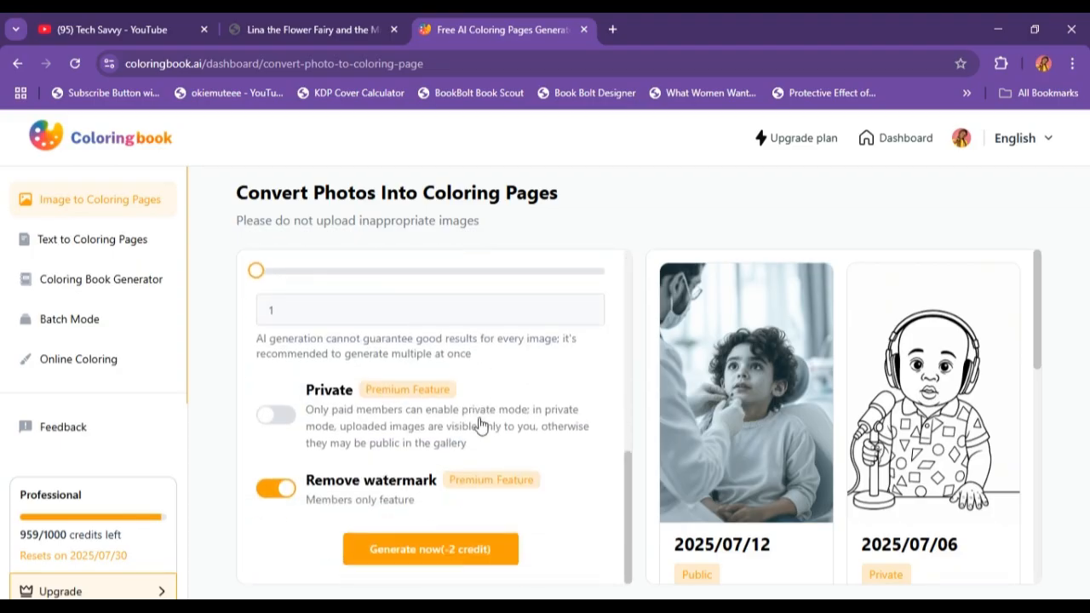
{"action": "left_click", "coordinate": [488, 542]}
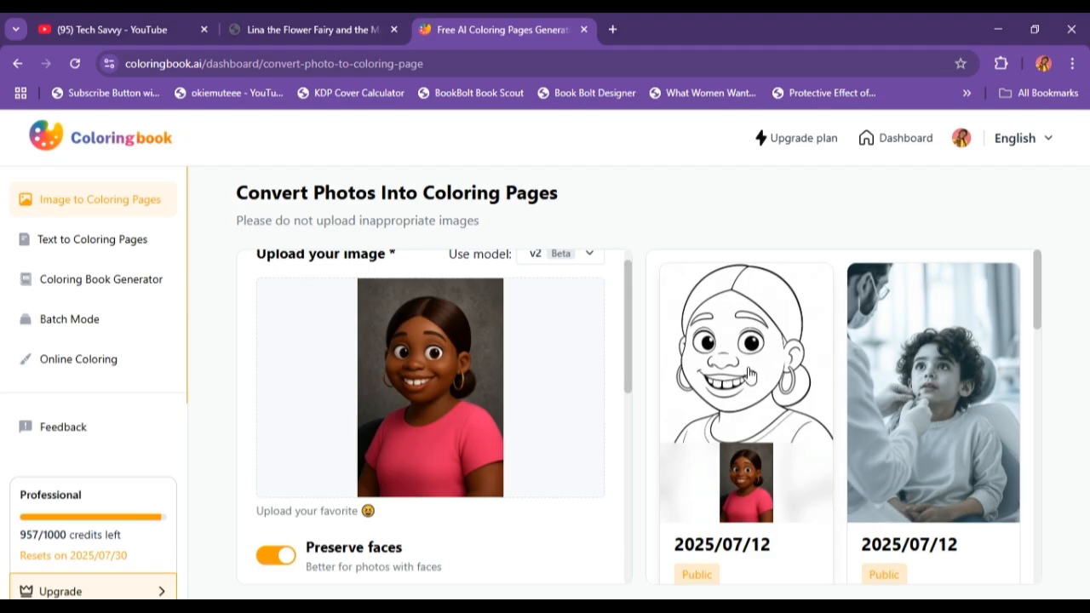
Step: Download the newly generated coloring page of the smiling woman as a PNG
{"action": "scroll", "coordinate": [752, 318], "scroll_direction": "down", "scroll_amount": 2}
{"action": "scroll", "coordinate": [753, 318], "scroll_direction": "up", "scroll_amount": 1}
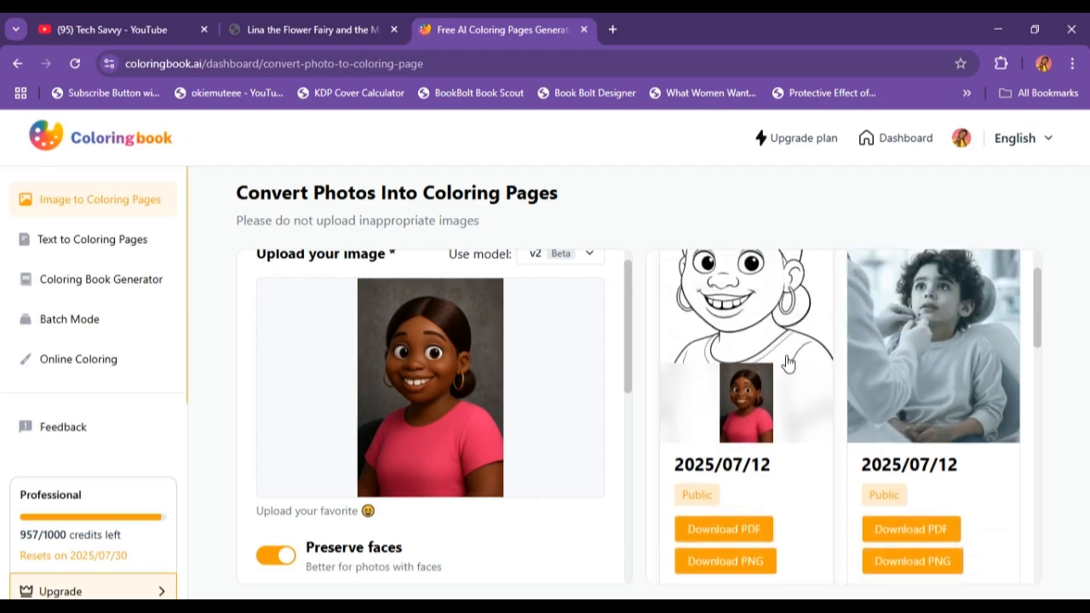
{"action": "scroll", "coordinate": [787, 362], "scroll_direction": "down", "scroll_amount": 1}
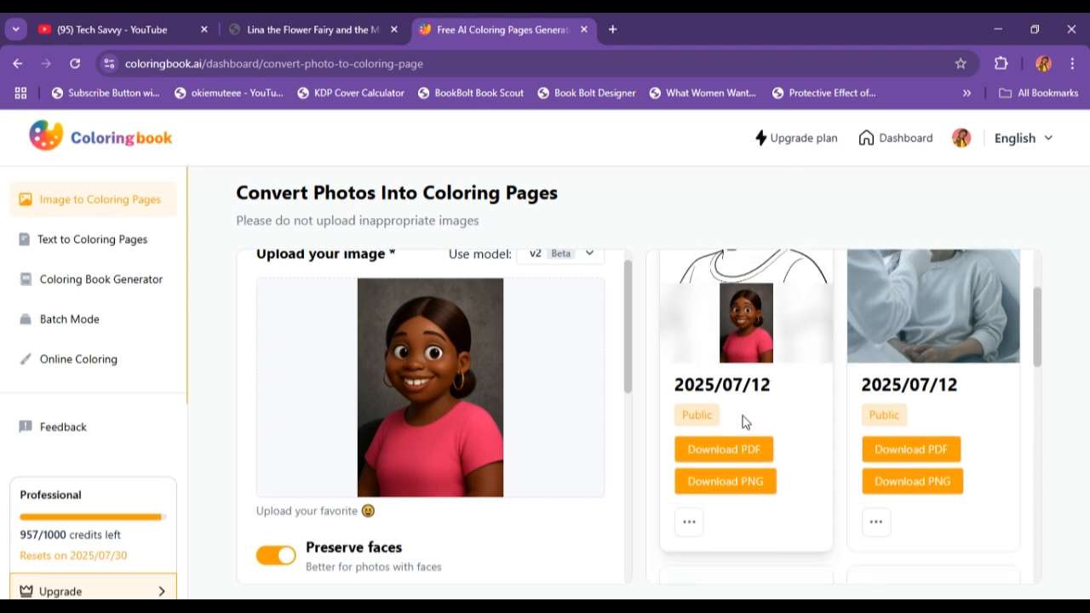
{"action": "left_click", "coordinate": [728, 485]}
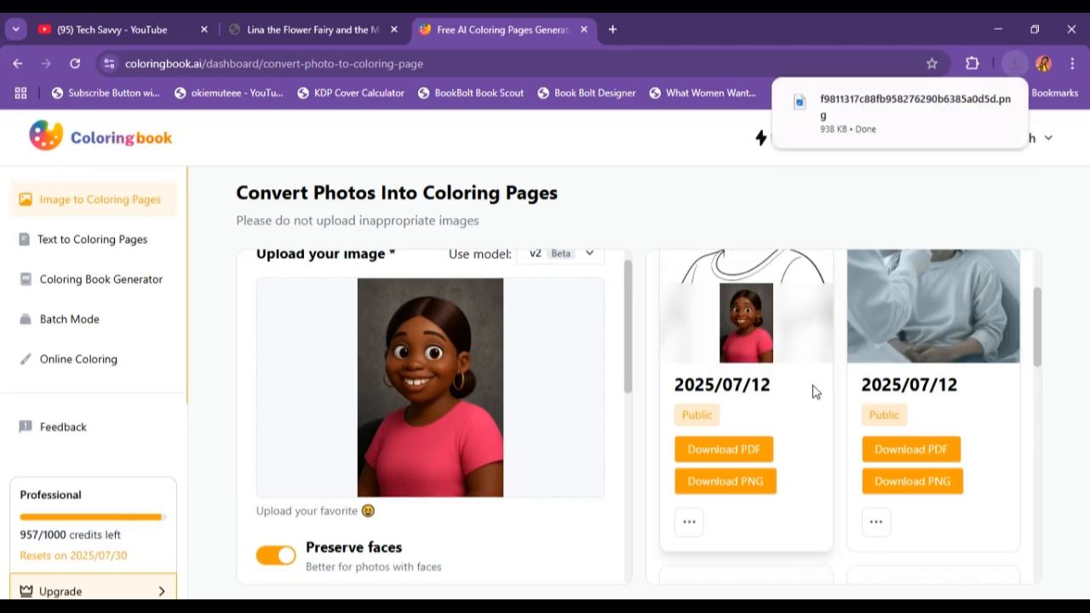
Step: Look through the earlier photo conversions in the results gallery down to the oldest one
{"action": "scroll", "coordinate": [813, 392], "scroll_direction": "down", "scroll_amount": 4}
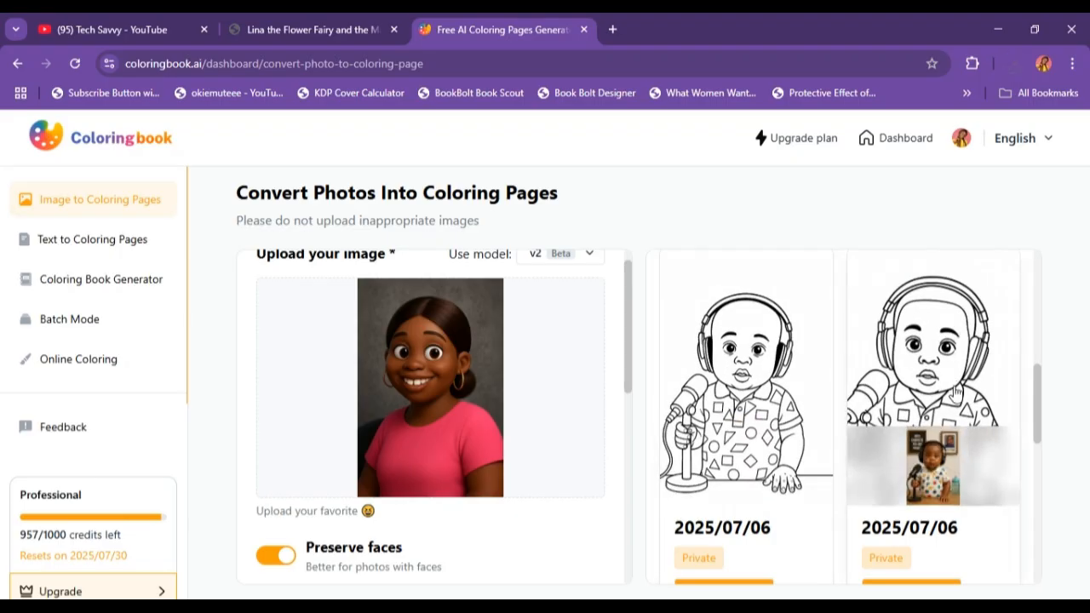
{"action": "scroll", "coordinate": [660, 413], "scroll_direction": "down", "scroll_amount": 3}
{"action": "scroll", "coordinate": [660, 412], "scroll_direction": "down", "scroll_amount": 5}
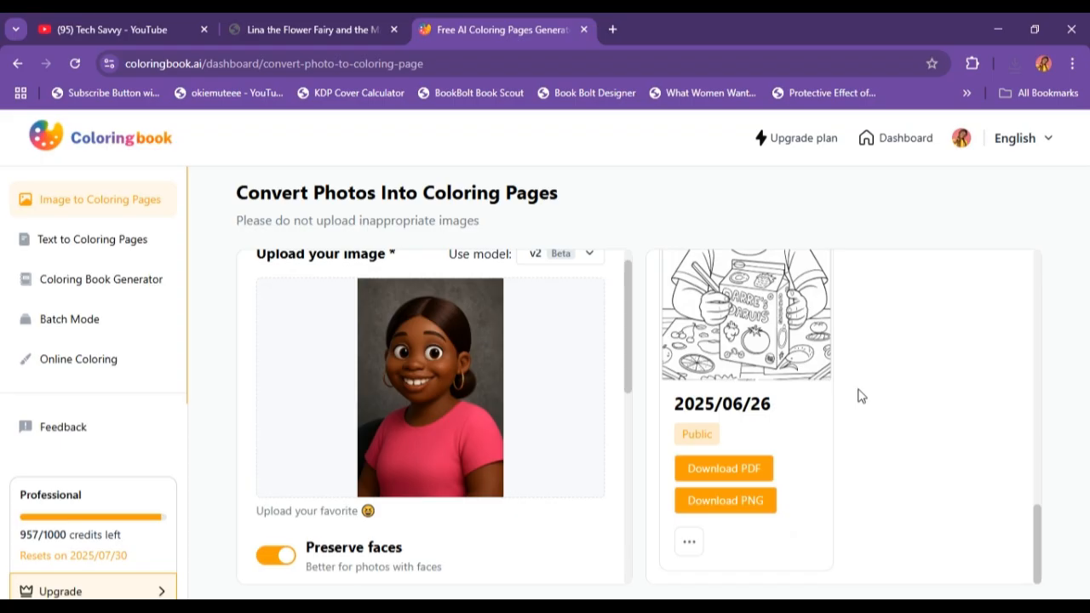
{"action": "scroll", "coordinate": [858, 396], "scroll_direction": "up", "scroll_amount": 1}
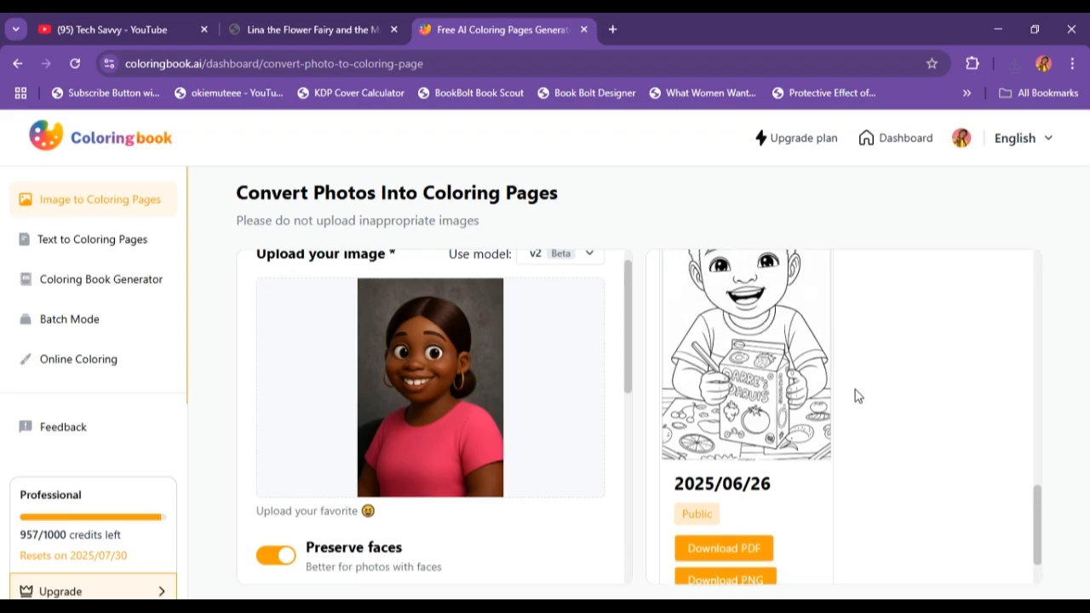
{"action": "scroll", "coordinate": [856, 395], "scroll_direction": "up", "scroll_amount": 3}
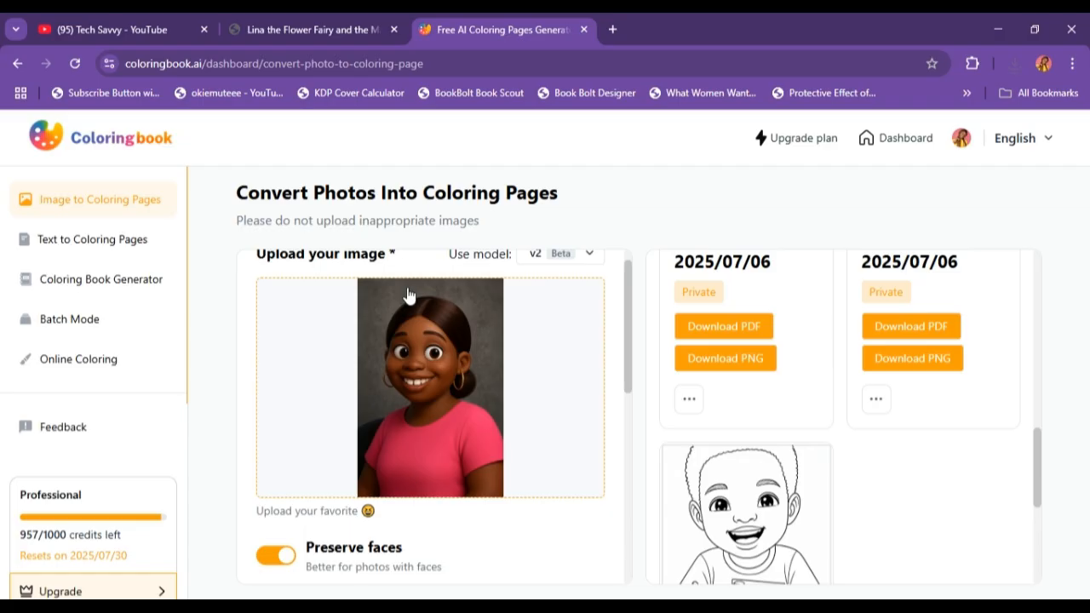
Step: Open the Text to Coloring Pages generator and examine its prompt area, options and earlier results
{"action": "left_click", "coordinate": [136, 242]}
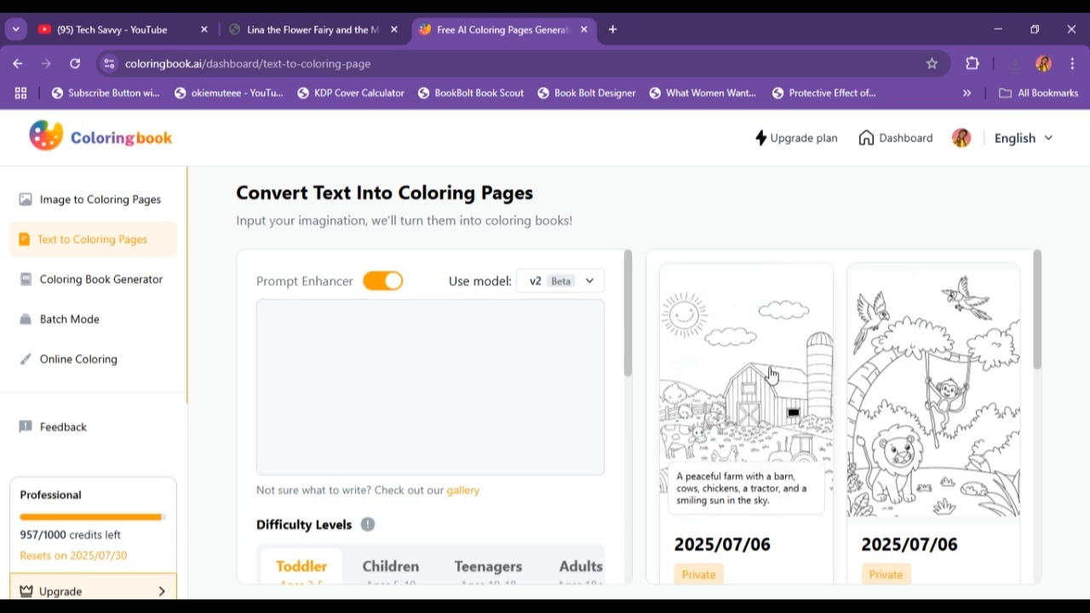
{"action": "scroll", "coordinate": [769, 377], "scroll_direction": "down", "scroll_amount": 1}
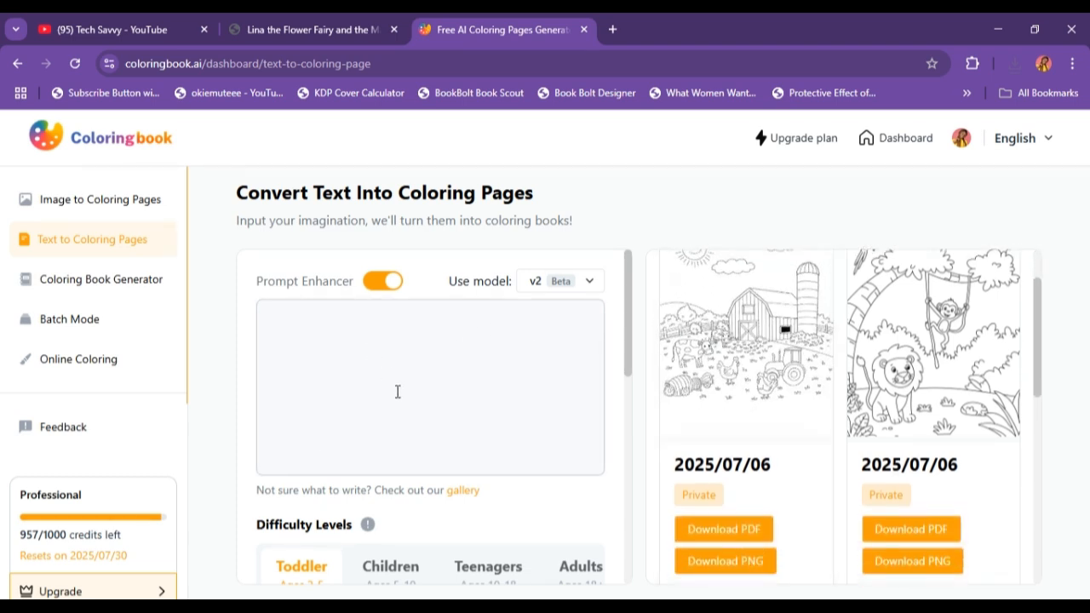
{"action": "scroll", "coordinate": [400, 400], "scroll_direction": "down", "scroll_amount": 2}
{"action": "scroll", "coordinate": [407, 405], "scroll_direction": "up", "scroll_amount": 2}
Step: Open the farm coloring page's details and copy its prompt, "A peaceful farm with a barn, cows, chickens, a tractor, and a smiling sun in the sky."
{"action": "mouse_move", "coordinate": [704, 419]}
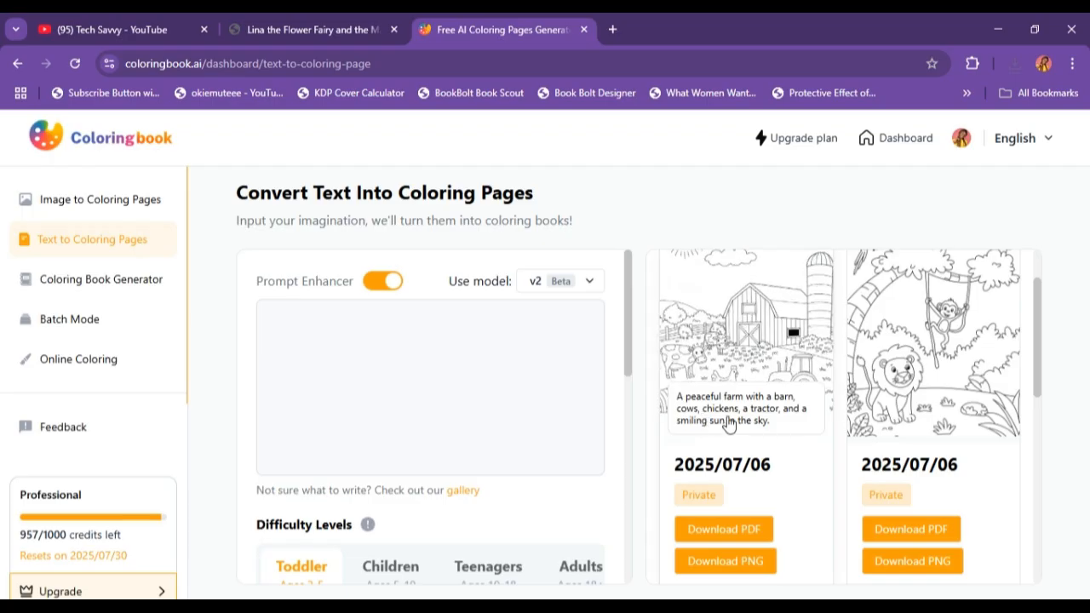
{"action": "left_click_drag", "start_coordinate": [778, 431], "coordinate": [684, 398]}
{"action": "left_click", "coordinate": [684, 398]}
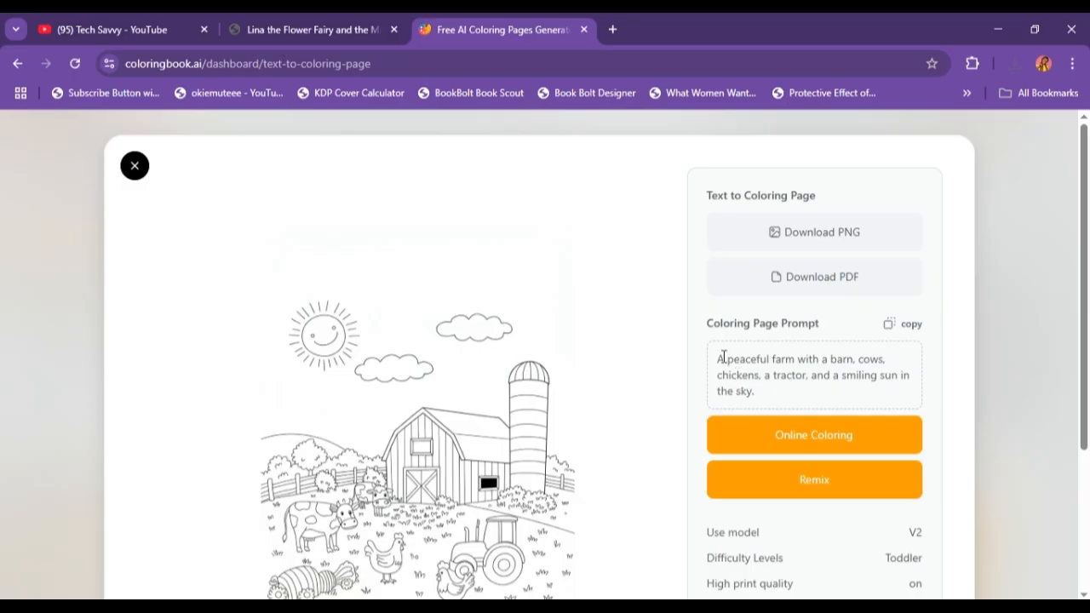
{"action": "left_click_drag", "start_coordinate": [723, 358], "coordinate": [775, 409]}
{"action": "key", "text": "ctrl+c"}
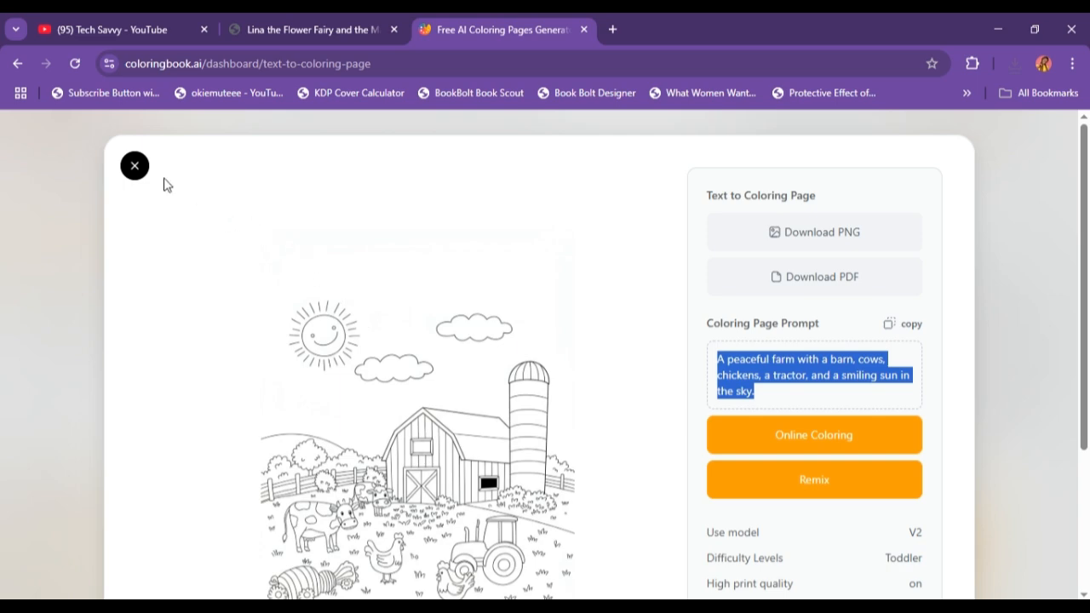
Step: Close the farm page's details and paste its copied prompt into the empty prompt box
{"action": "left_click", "coordinate": [135, 166]}
{"action": "left_click", "coordinate": [521, 317]}
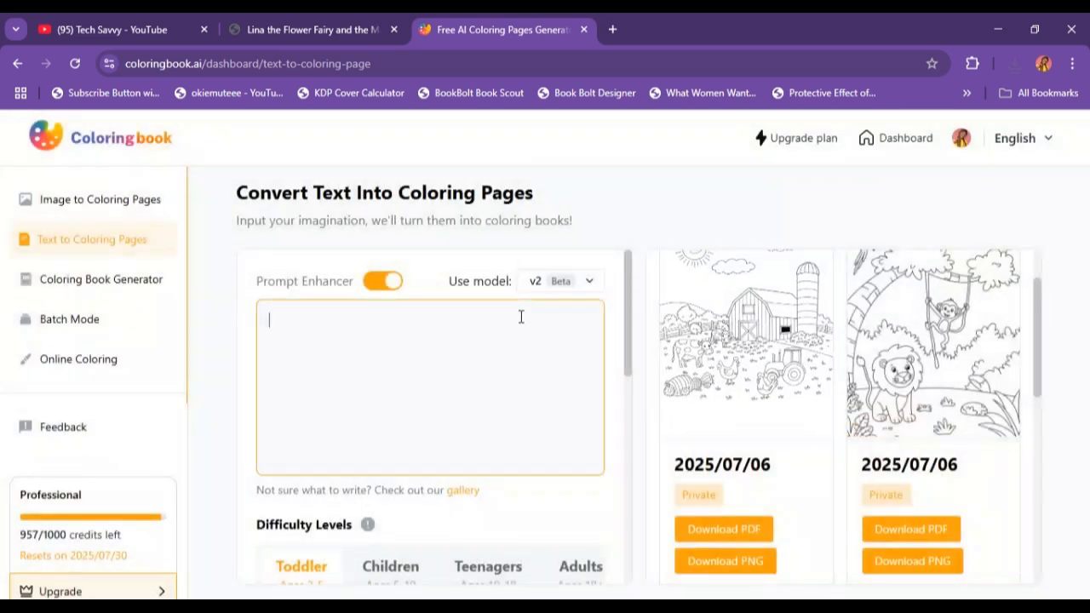
{"action": "key", "text": "ctrl+v"}
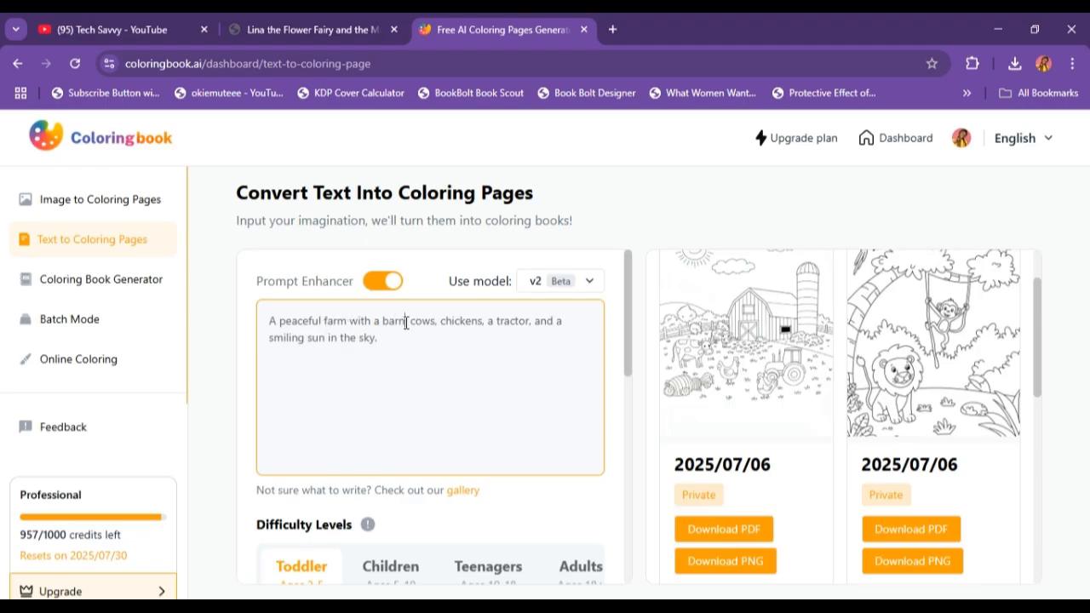
Step: Edit the prompt to replace "barn" with "farmer" and add "with kids running around." at the end
{"action": "left_click_drag", "start_coordinate": [406, 322], "coordinate": [390, 322]}
{"action": "key", "text": "BackSpace"}
{"action": "key", "text": "BackSpace"}
{"action": "type", "text": "farmer"}
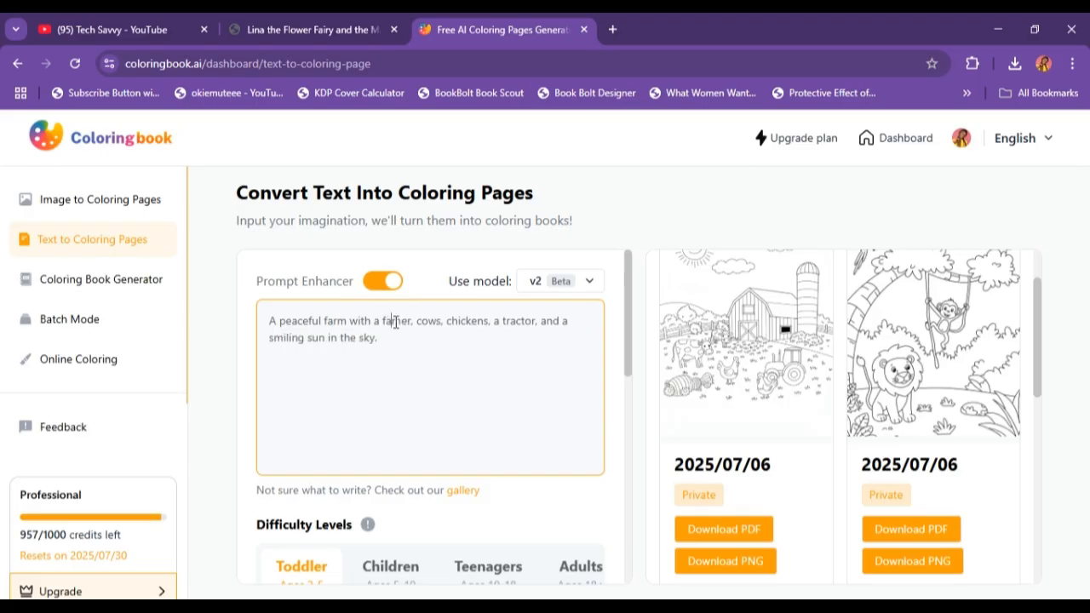
{"action": "left_click", "coordinate": [393, 322]}
{"action": "type", "text": "r"}
{"action": "left_click_drag", "start_coordinate": [465, 328], "coordinate": [469, 325]}
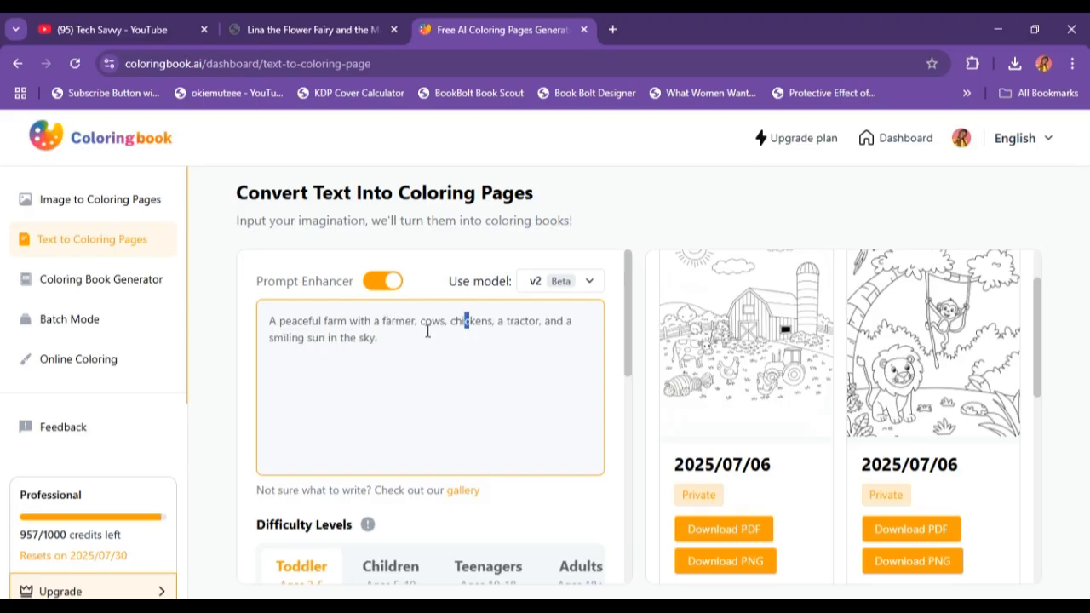
{"action": "left_click", "coordinate": [454, 322]}
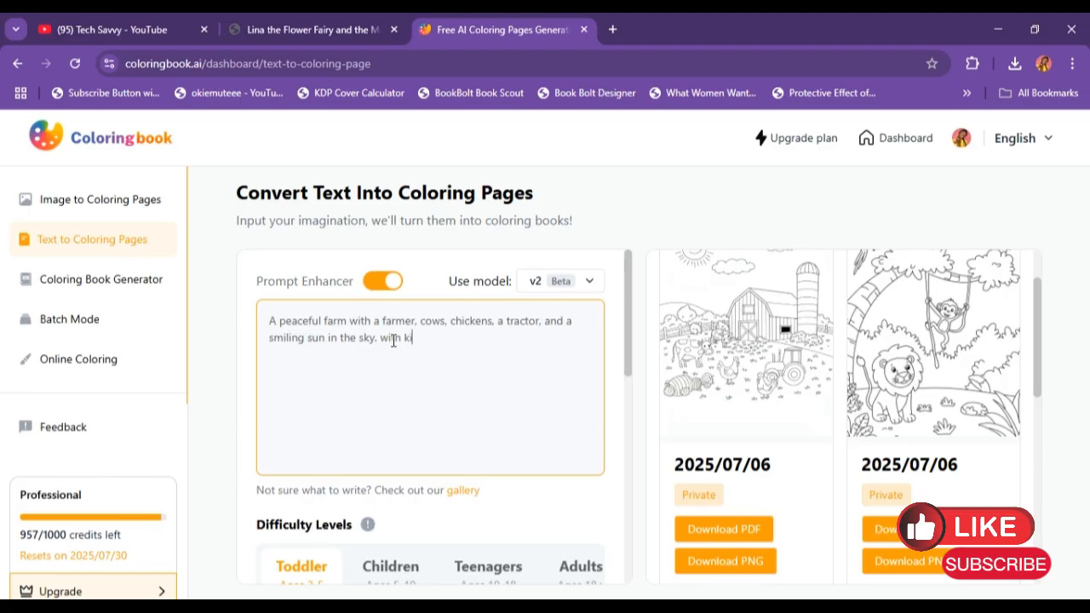
{"action": "type", "text": "ds running around."}
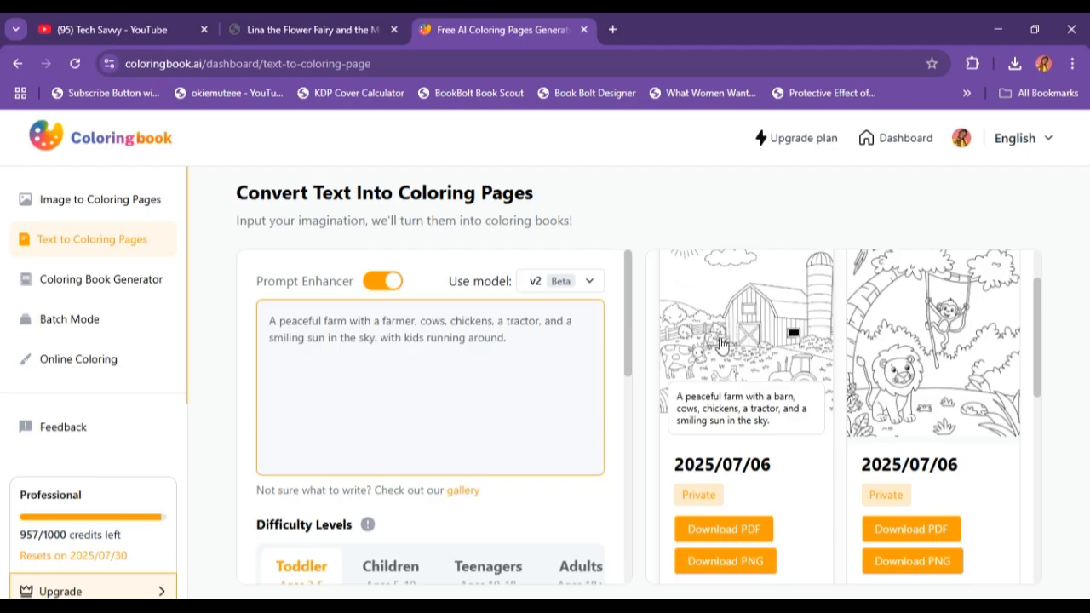
Step: Review the difficulty and dimension options below the prompt and set the batch size to 1
{"action": "scroll", "coordinate": [453, 382], "scroll_direction": "down", "scroll_amount": 2}
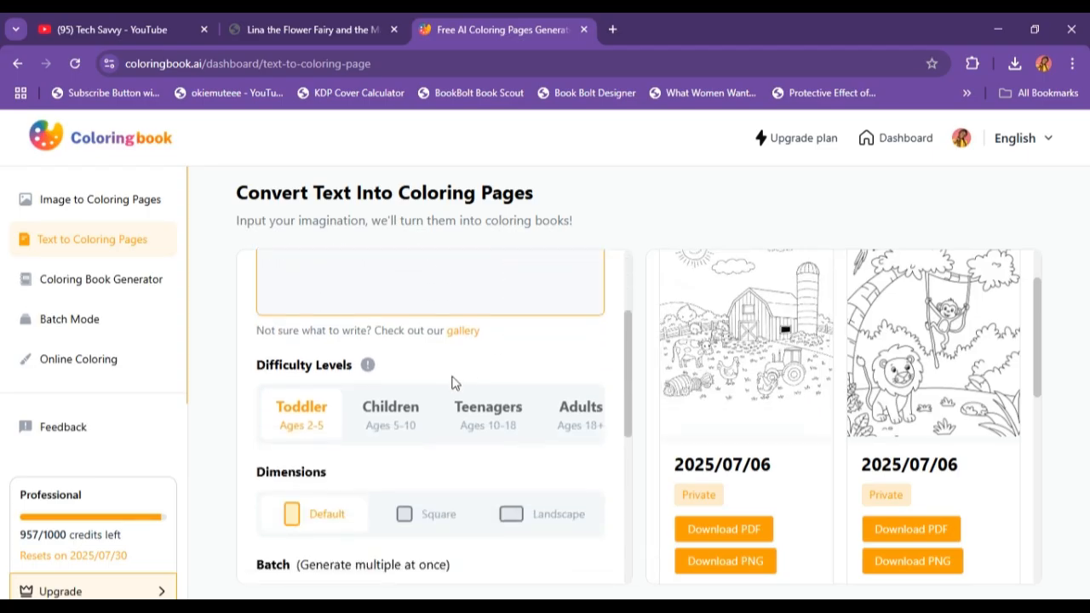
{"action": "scroll", "coordinate": [277, 431], "scroll_direction": "down", "scroll_amount": 1}
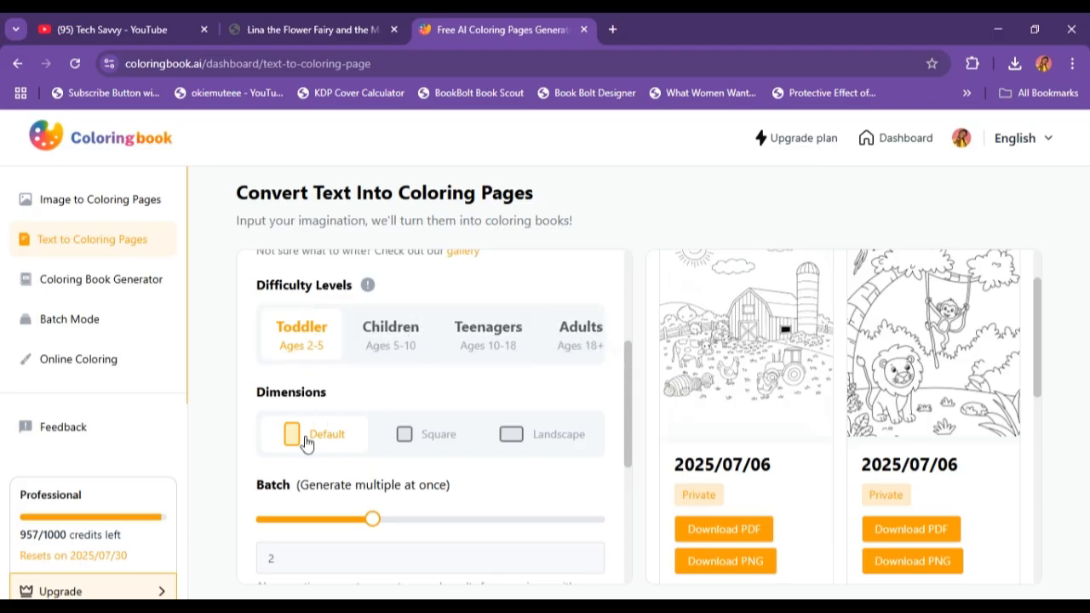
{"action": "scroll", "coordinate": [311, 442], "scroll_direction": "up", "scroll_amount": 3}
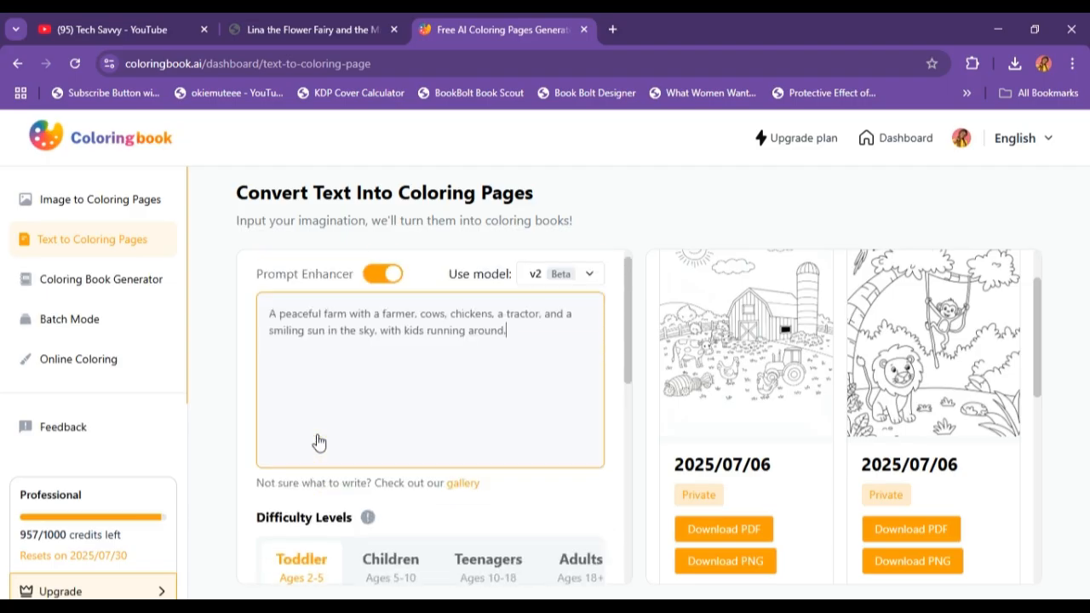
{"action": "scroll", "coordinate": [319, 436], "scroll_direction": "down", "scroll_amount": 1}
{"action": "scroll", "coordinate": [319, 436], "scroll_direction": "down", "scroll_amount": 3}
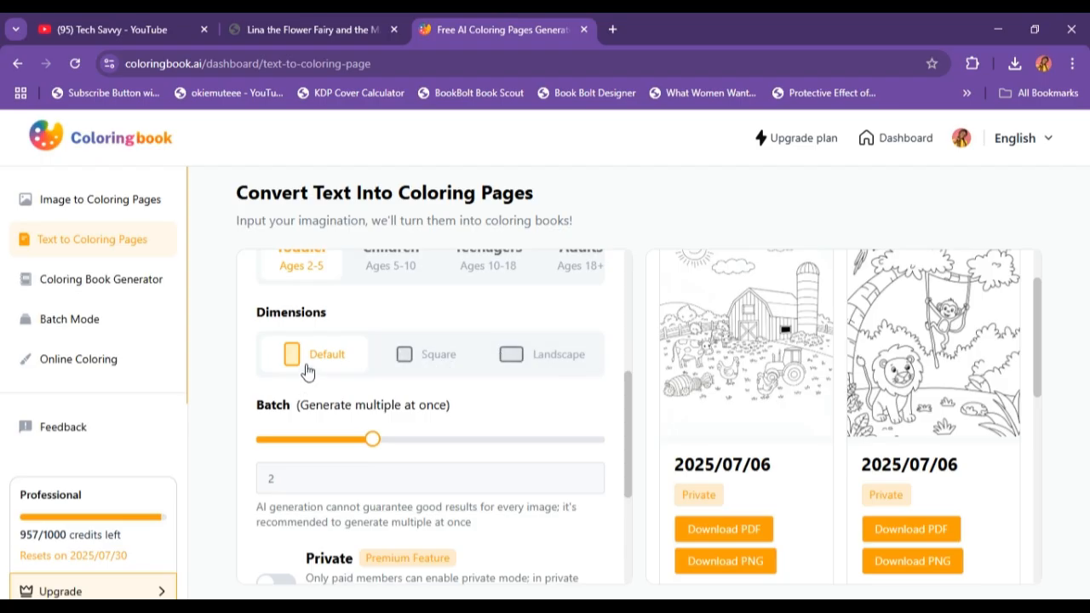
{"action": "scroll", "coordinate": [307, 371], "scroll_direction": "down", "scroll_amount": 1}
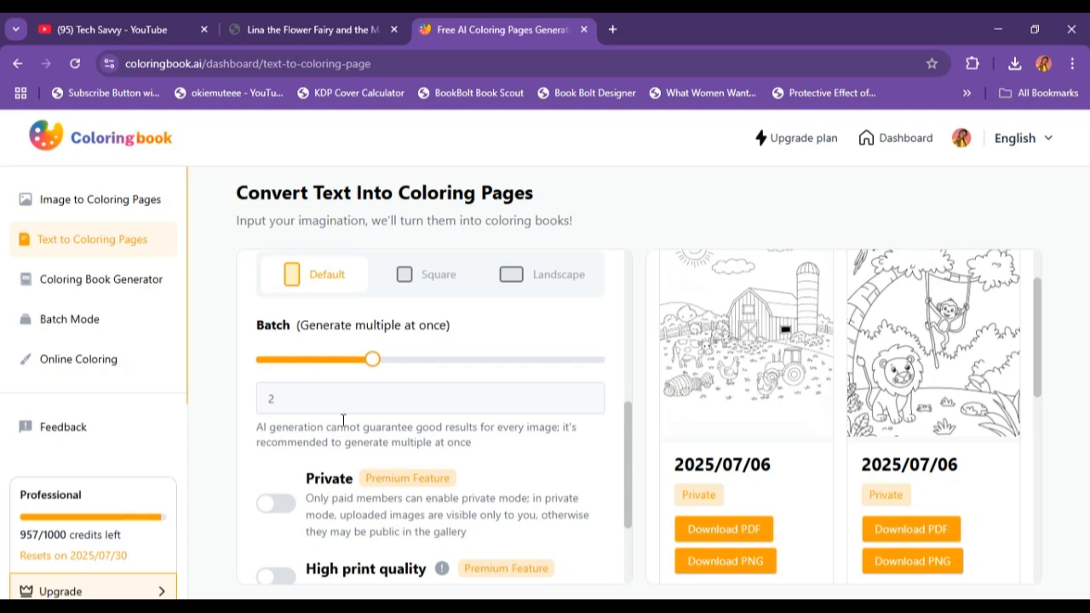
{"action": "left_click", "coordinate": [280, 394]}
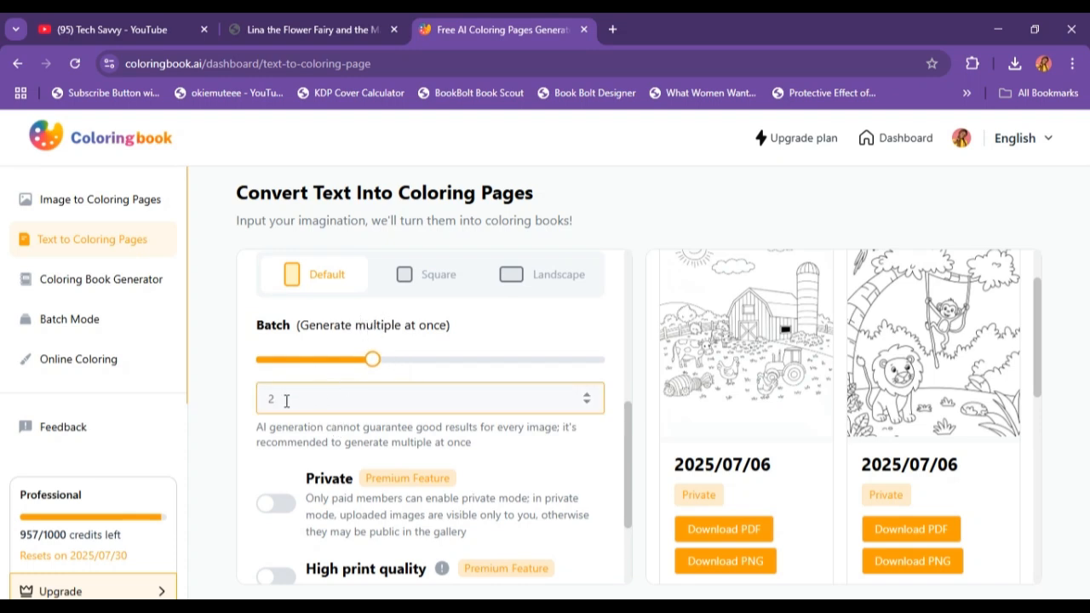
{"action": "left_click_drag", "start_coordinate": [286, 401], "coordinate": [218, 403]}
{"action": "left_click", "coordinate": [372, 359]}
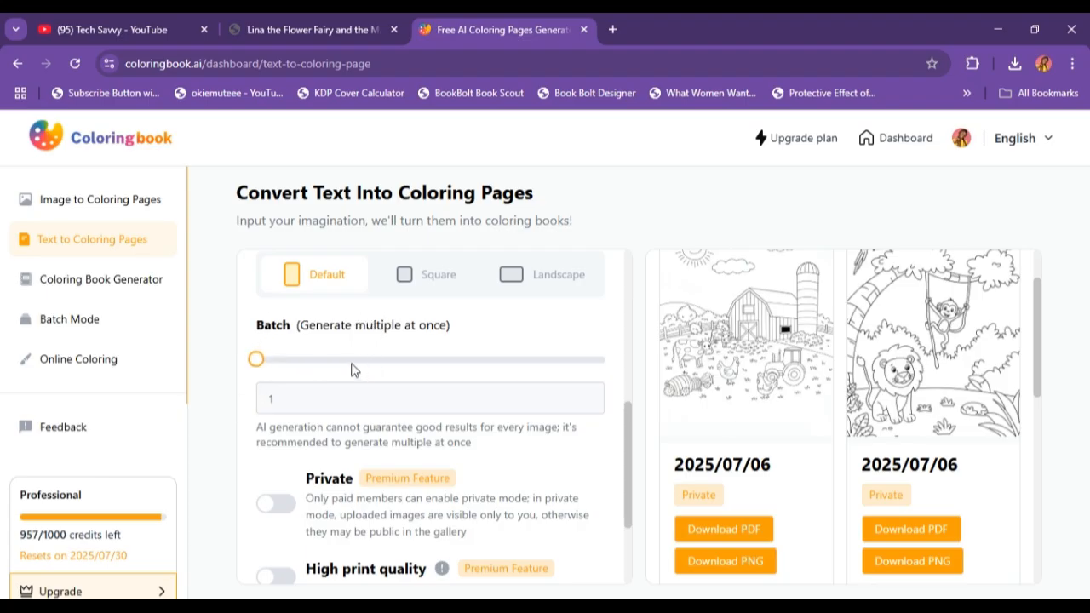
Step: Enable the Private, High print quality and Remove watermark options
{"action": "scroll", "coordinate": [380, 382], "scroll_direction": "down", "scroll_amount": 2}
{"action": "left_click", "coordinate": [275, 359]}
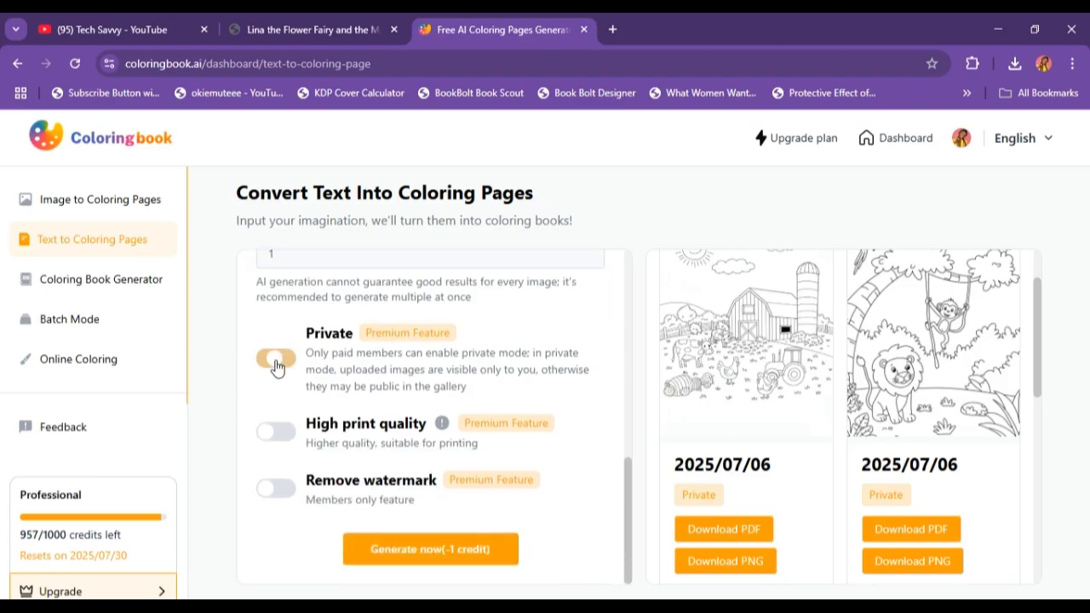
{"action": "left_click", "coordinate": [281, 433]}
{"action": "left_click", "coordinate": [277, 491]}
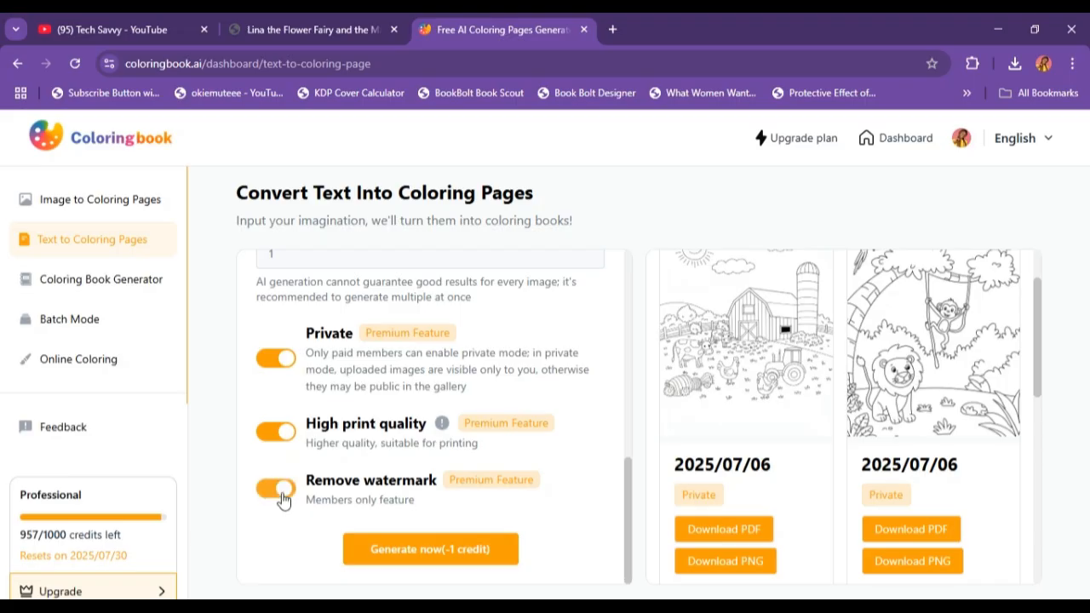
Step: Generate the coloring page from the edited farm prompt and download the new result as a PNG
{"action": "scroll", "coordinate": [408, 408], "scroll_direction": "up", "scroll_amount": 3}
{"action": "scroll", "coordinate": [408, 408], "scroll_direction": "down", "scroll_amount": 3}
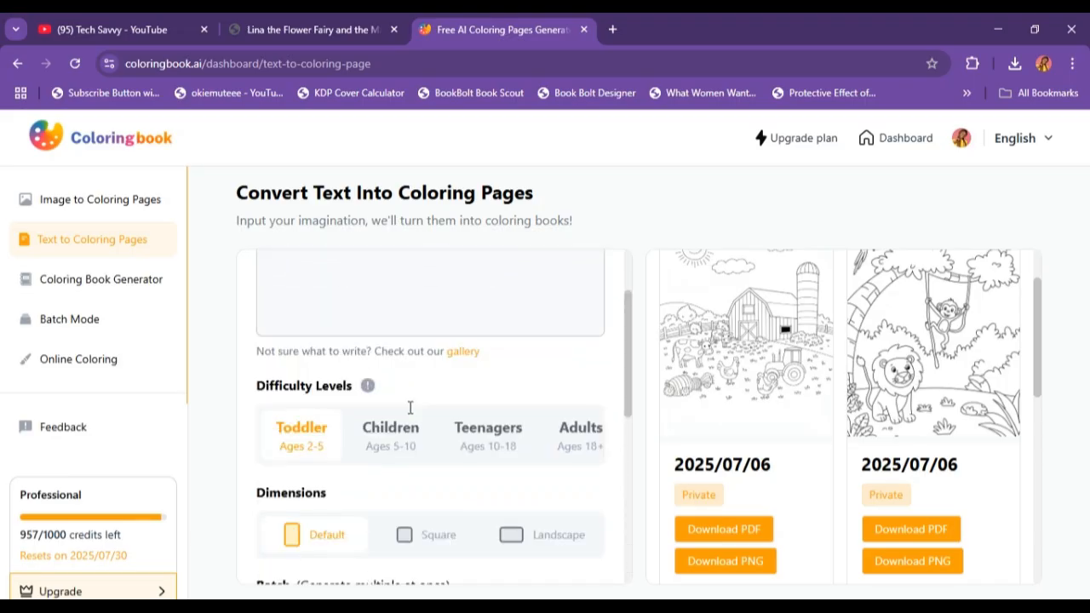
{"action": "left_click", "coordinate": [406, 555]}
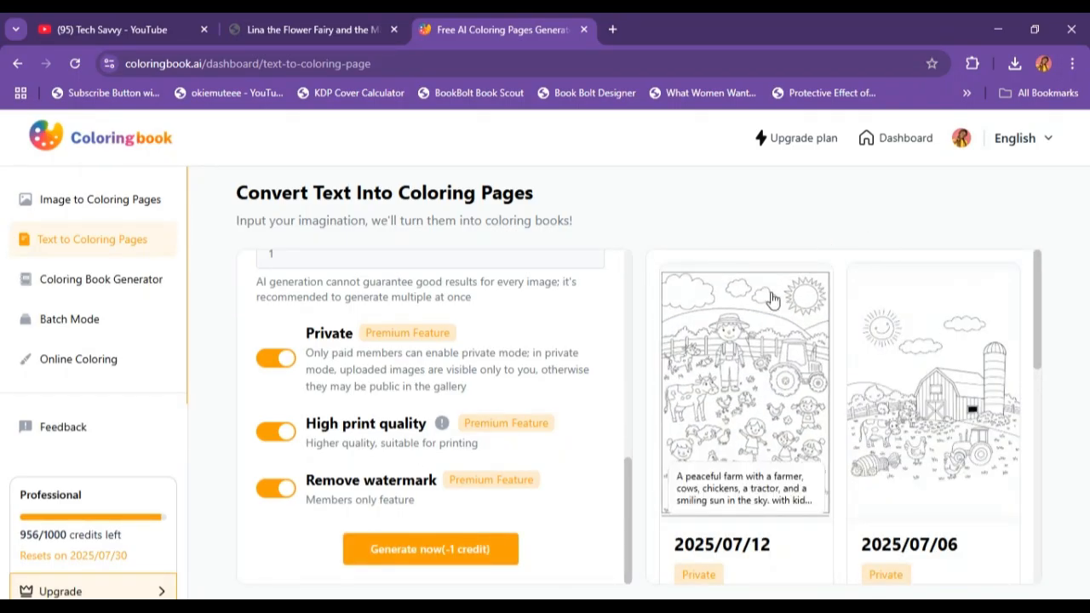
{"action": "scroll", "coordinate": [767, 383], "scroll_direction": "down", "scroll_amount": 2}
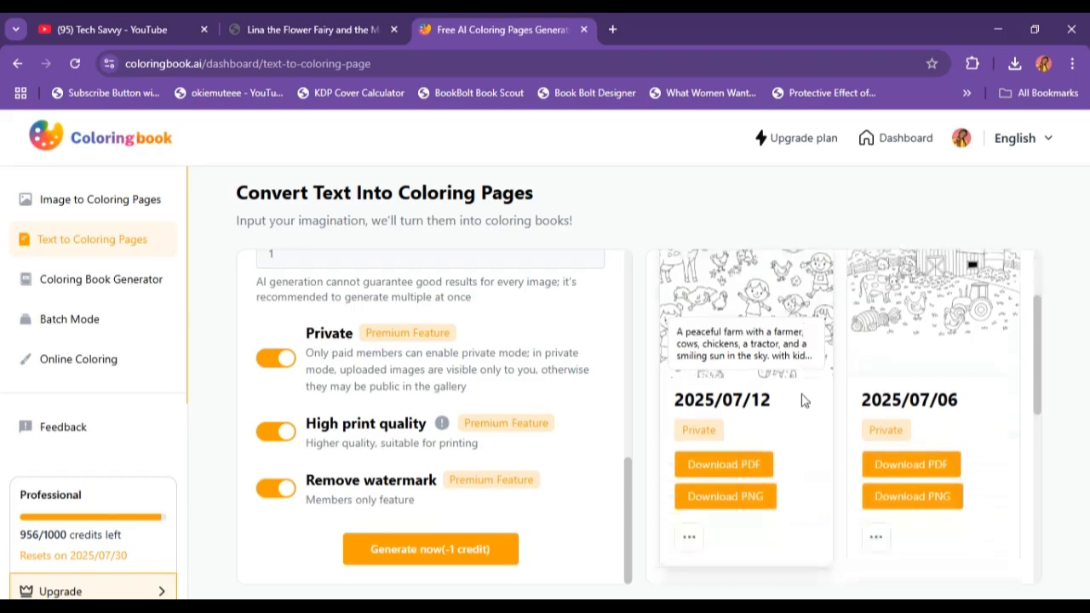
{"action": "left_click", "coordinate": [741, 479]}
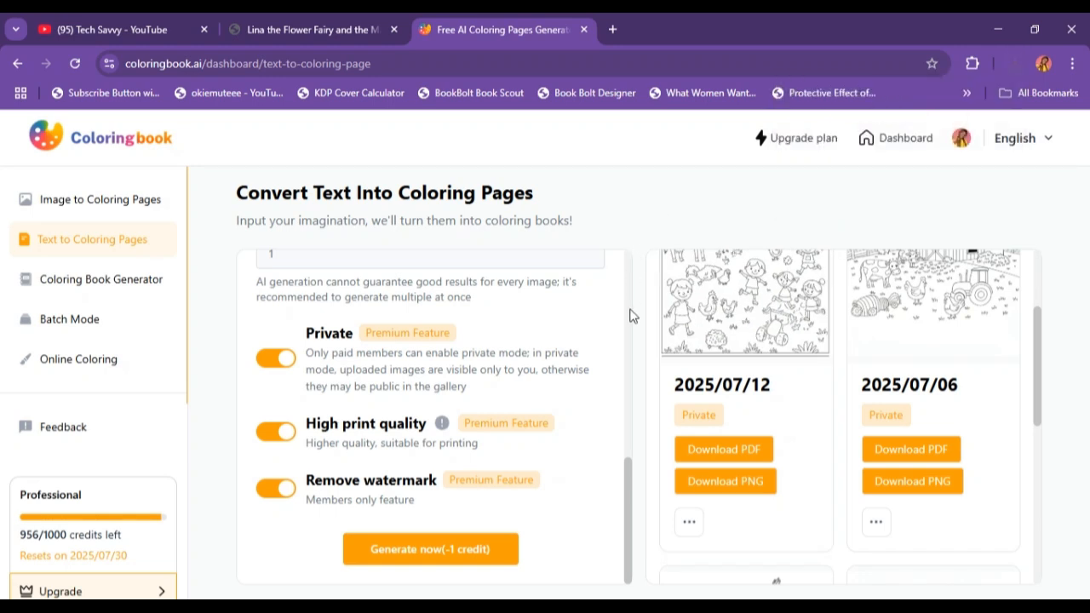
Step: Return to the edited farm prompt and highlight its full text for review
{"action": "scroll", "coordinate": [552, 285], "scroll_direction": "up", "scroll_amount": 4}
{"action": "scroll", "coordinate": [428, 383], "scroll_direction": "up", "scroll_amount": 2}
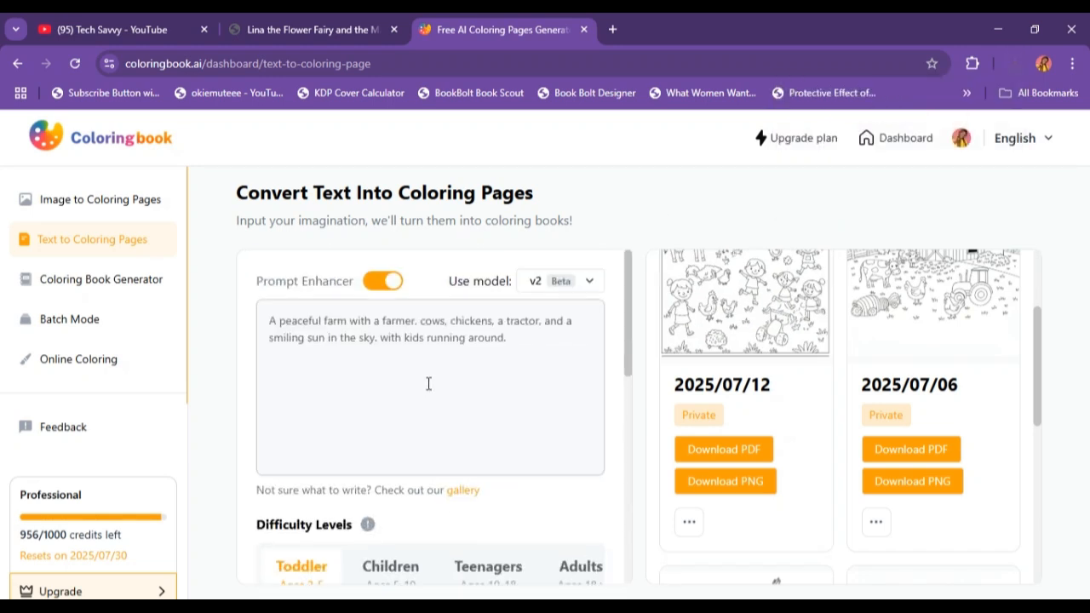
{"action": "left_click", "coordinate": [523, 341]}
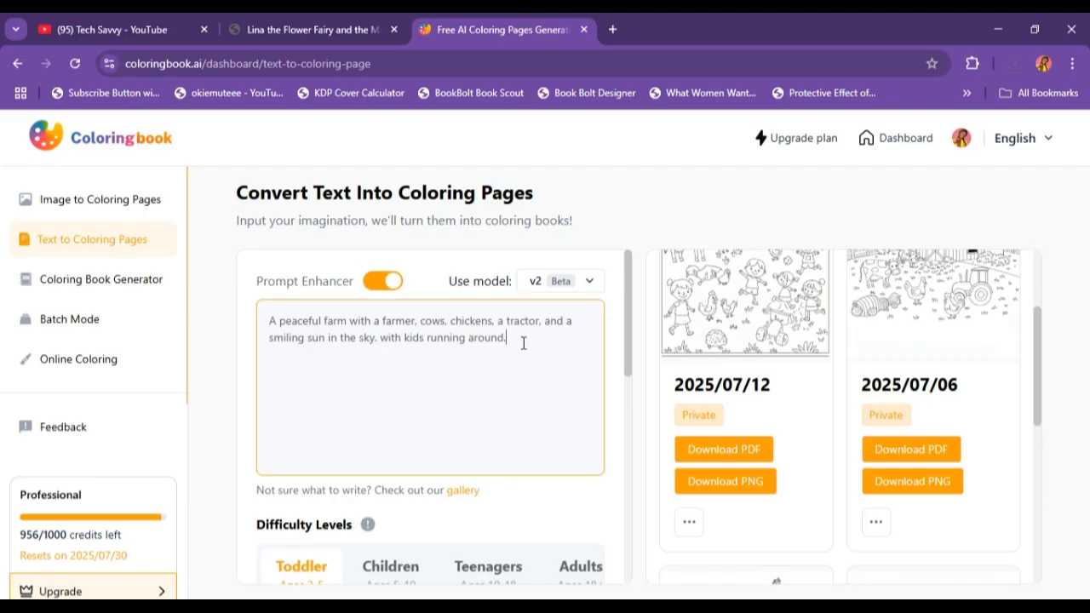
{"action": "left_click_drag", "start_coordinate": [523, 342], "coordinate": [270, 320]}
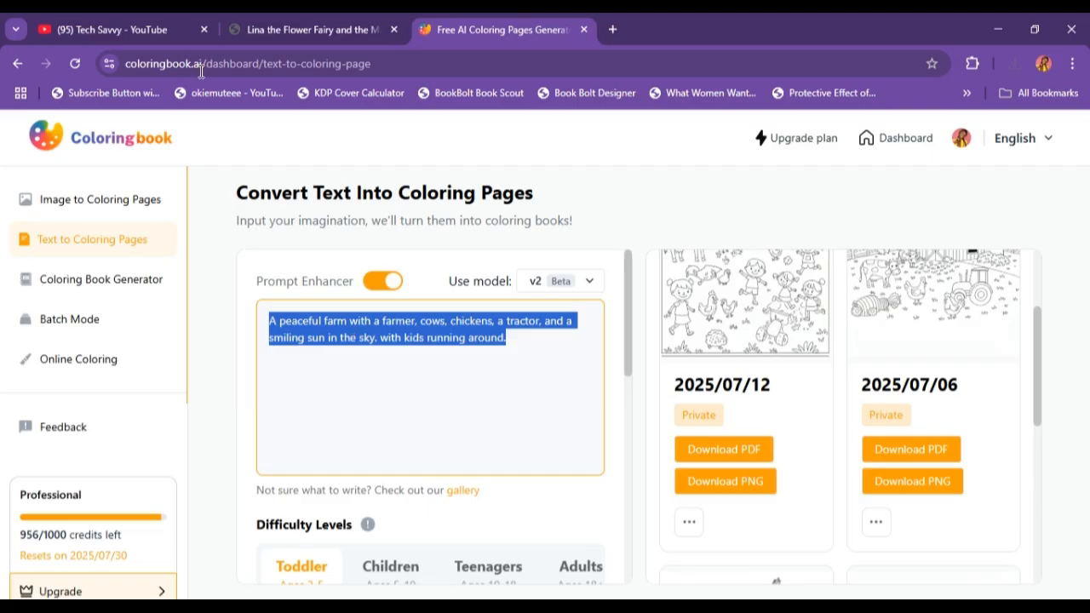
{"action": "mouse_move", "coordinate": [313, 27]}
Step: Open the Coloring Book Generator and examine its character setup, including the image upload option
{"action": "left_click", "coordinate": [119, 293]}
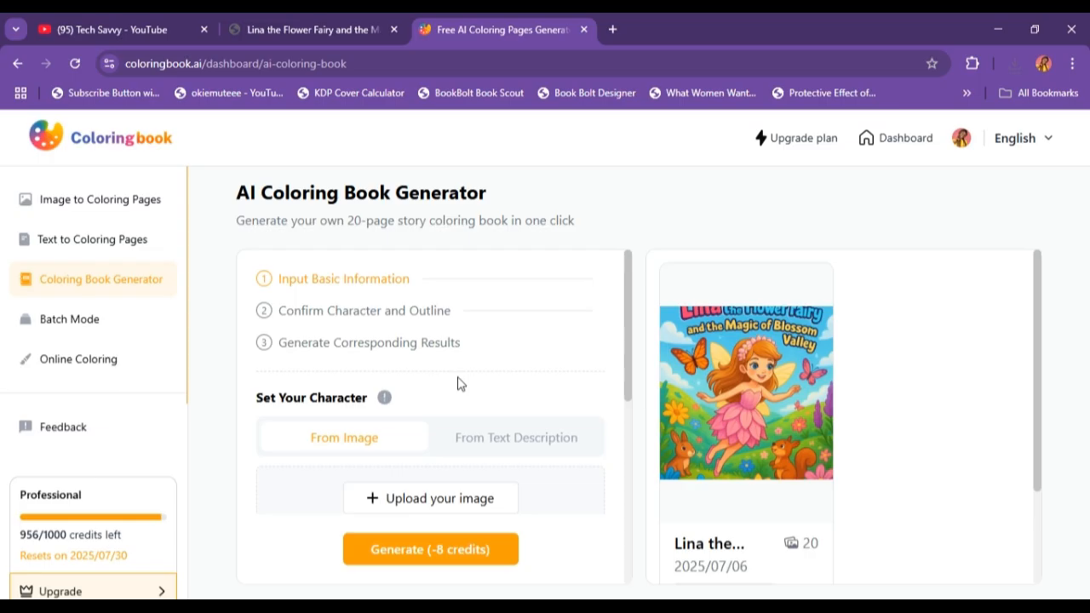
{"action": "scroll", "coordinate": [526, 385], "scroll_direction": "down", "scroll_amount": 1}
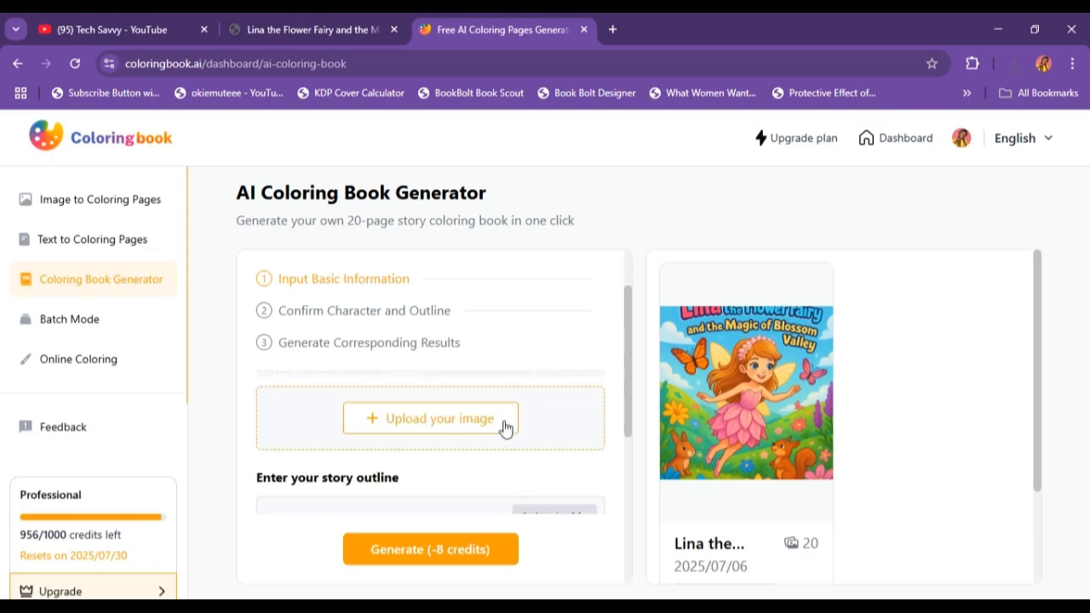
{"action": "scroll", "coordinate": [504, 426], "scroll_direction": "up", "scroll_amount": 1}
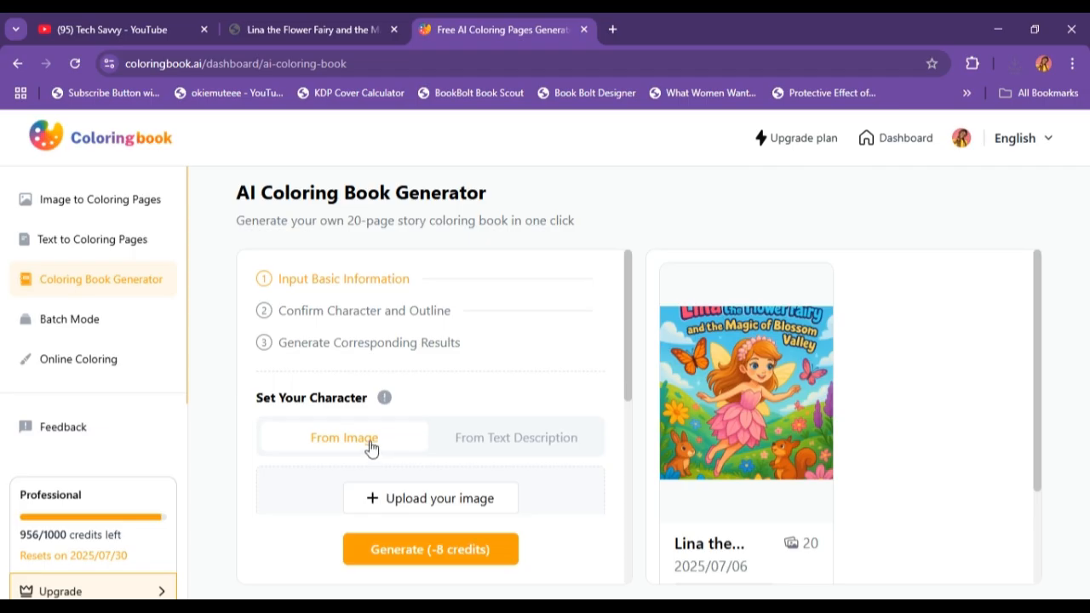
{"action": "scroll", "coordinate": [433, 495], "scroll_direction": "down", "scroll_amount": 1}
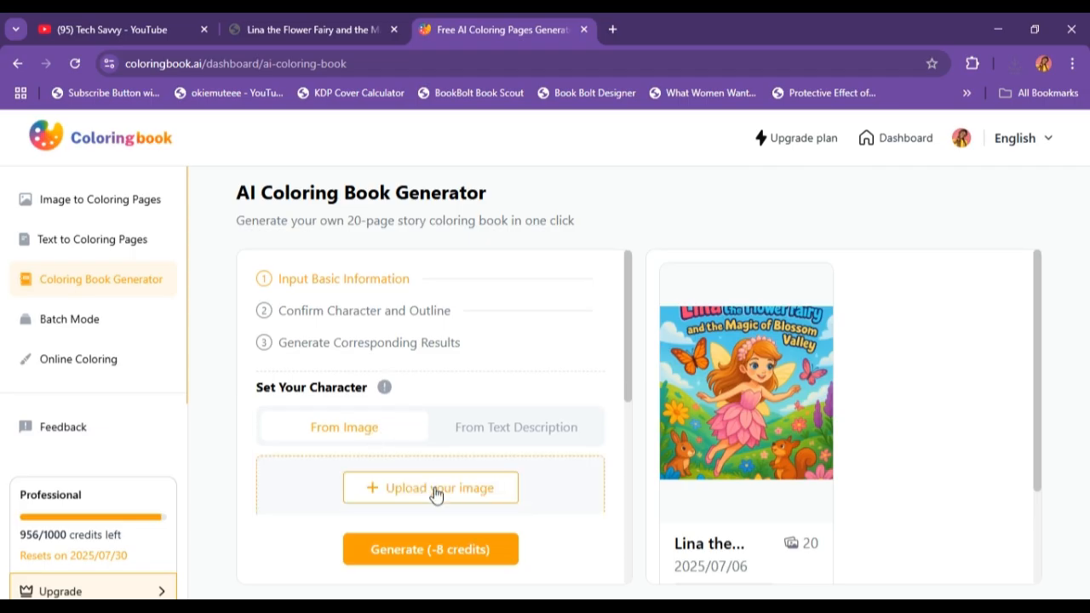
{"action": "scroll", "coordinate": [434, 493], "scroll_direction": "up", "scroll_amount": 1}
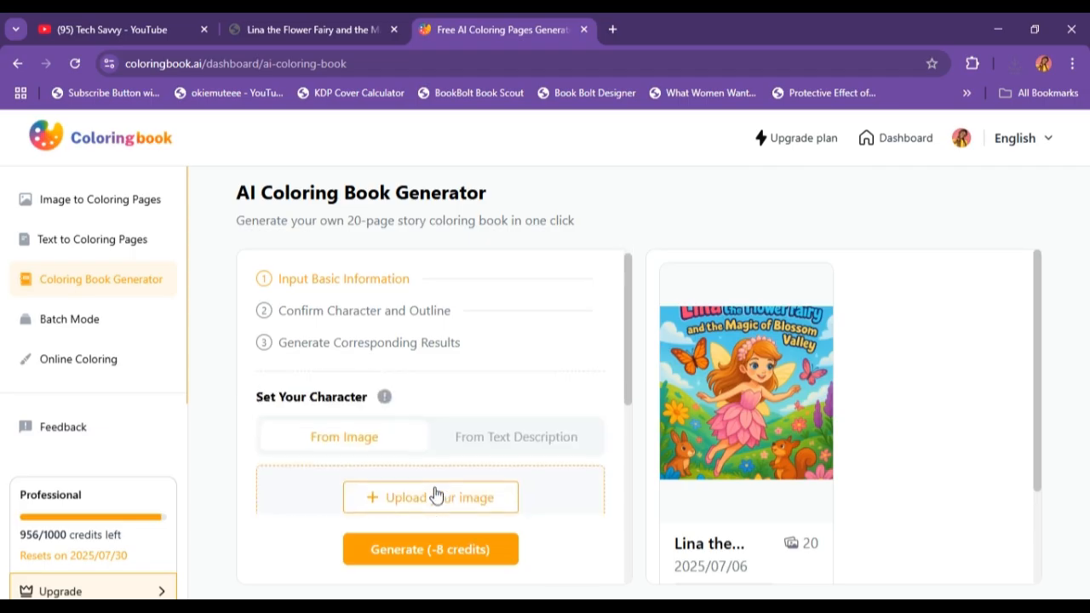
Step: Set the character from a text description, using the inspiration feature to fill in "A cute cat with long tail"
{"action": "left_click", "coordinate": [509, 446]}
{"action": "scroll", "coordinate": [486, 439], "scroll_direction": "down", "scroll_amount": 1}
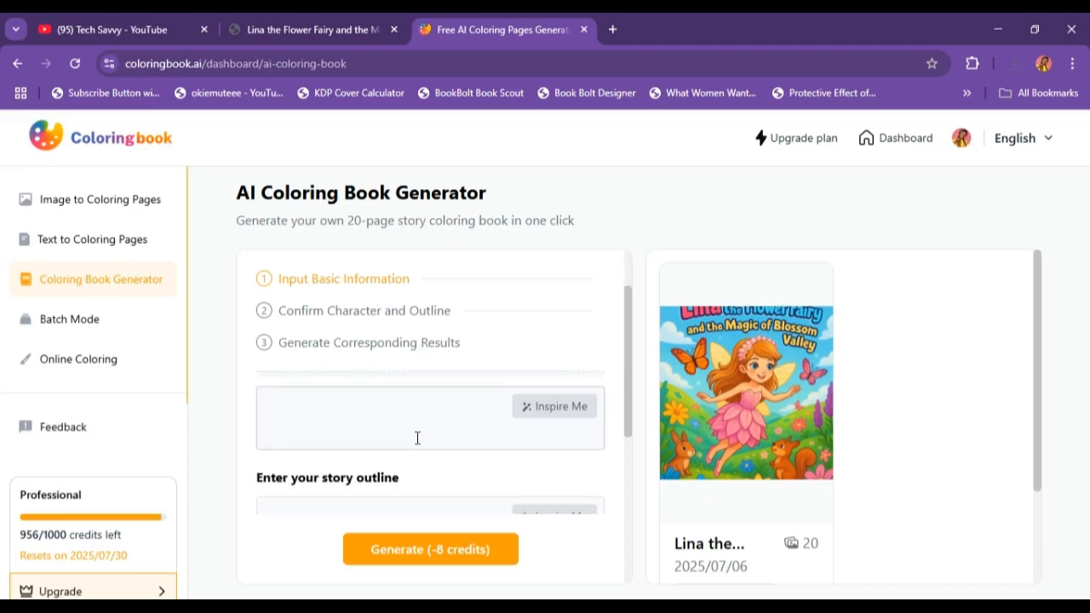
{"action": "scroll", "coordinate": [411, 430], "scroll_direction": "up", "scroll_amount": 1}
{"action": "scroll", "coordinate": [418, 452], "scroll_direction": "down", "scroll_amount": 1}
{"action": "left_click", "coordinate": [376, 416]}
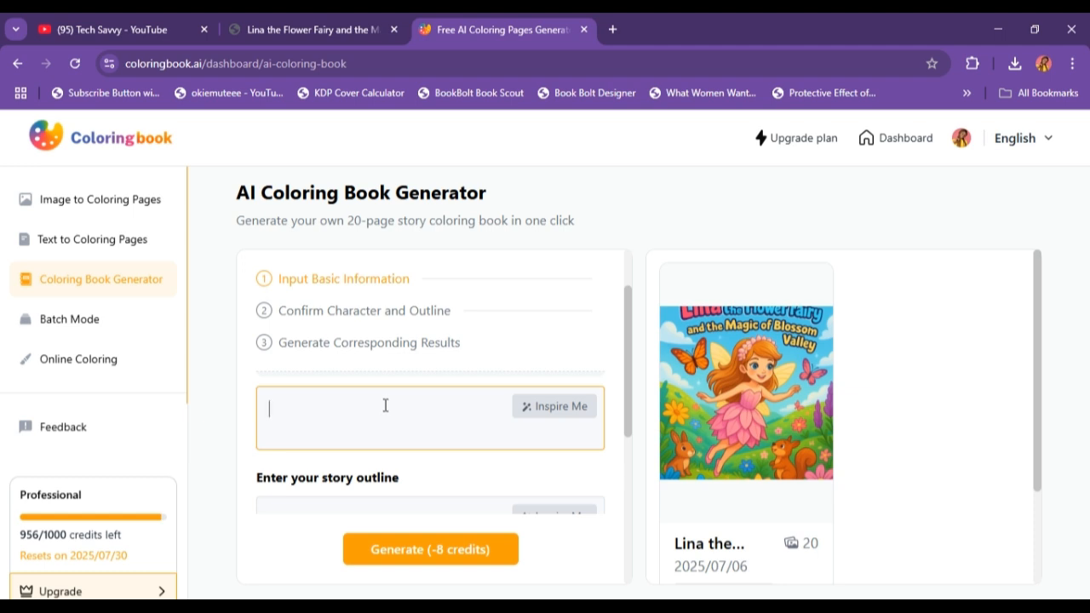
{"action": "left_click", "coordinate": [525, 409]}
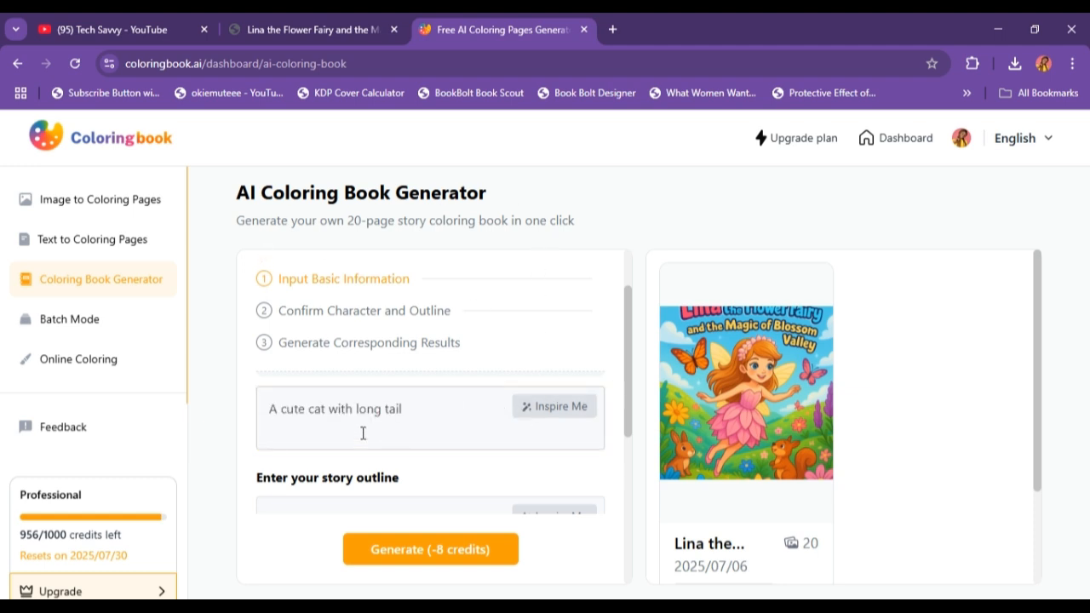
{"action": "left_click", "coordinate": [413, 411]}
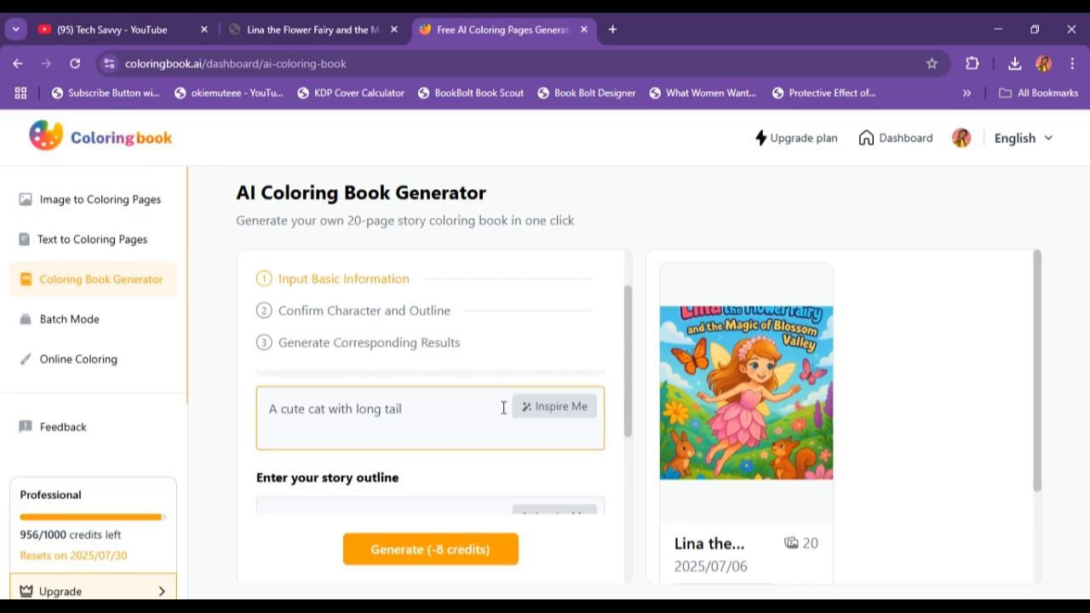
Step: Examine the story outline field and the choices for the number of pages to generate
{"action": "scroll", "coordinate": [493, 409], "scroll_direction": "down", "scroll_amount": 2}
{"action": "scroll", "coordinate": [433, 395], "scroll_direction": "up", "scroll_amount": 1}
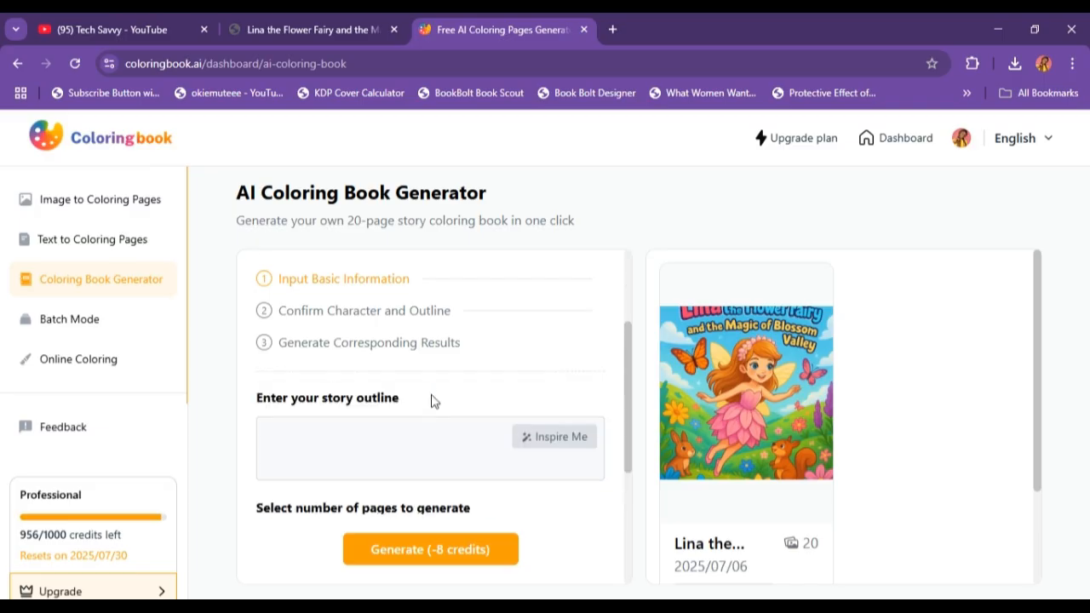
{"action": "scroll", "coordinate": [432, 395], "scroll_direction": "down", "scroll_amount": 1}
{"action": "scroll", "coordinate": [432, 399], "scroll_direction": "up", "scroll_amount": 1}
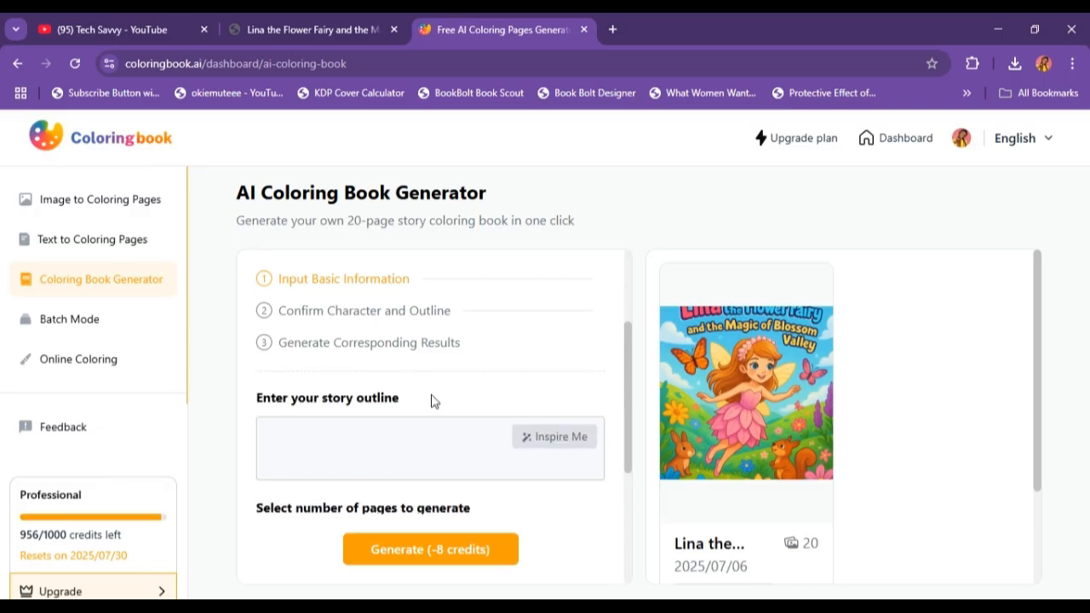
{"action": "left_click", "coordinate": [307, 423]}
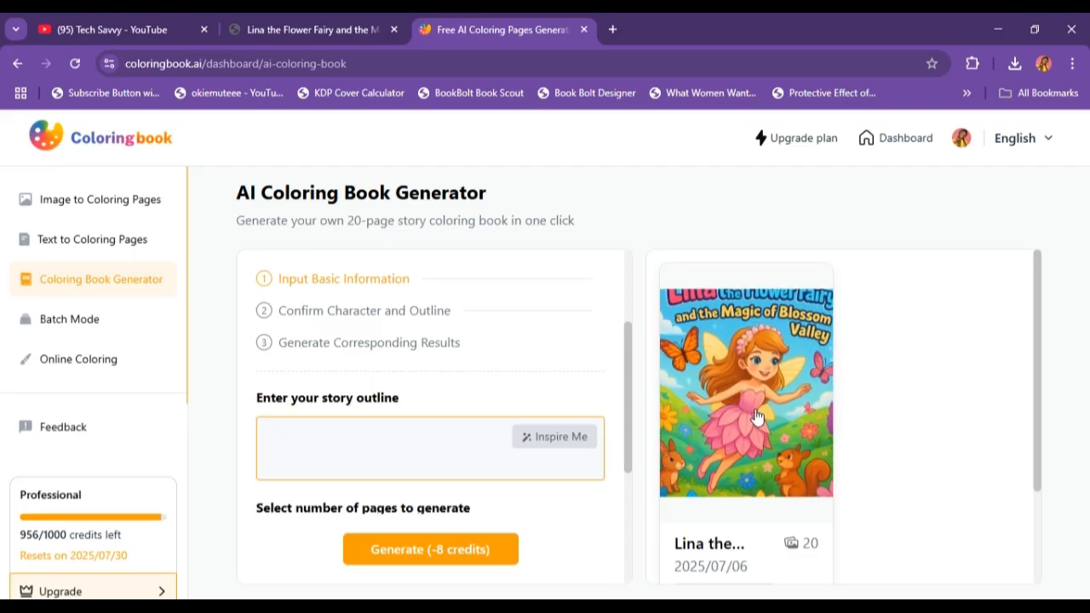
{"action": "scroll", "coordinate": [385, 433], "scroll_direction": "down", "scroll_amount": 1}
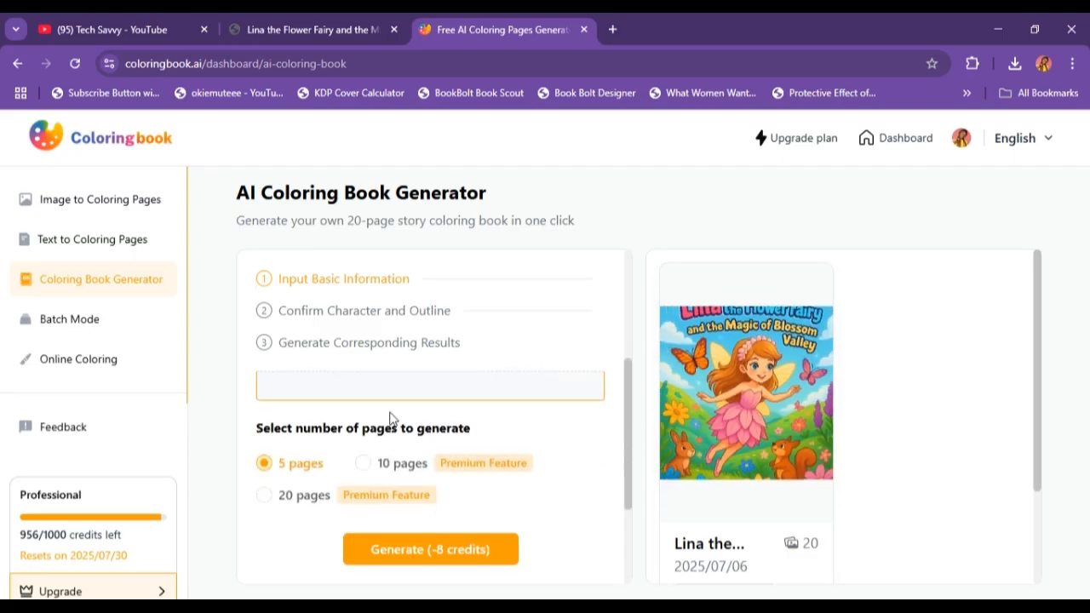
Step: Try the 20-page option for the story coloring book, and set the page count back to 5
{"action": "scroll", "coordinate": [390, 417], "scroll_direction": "down", "scroll_amount": 1}
{"action": "scroll", "coordinate": [394, 460], "scroll_direction": "up", "scroll_amount": 1}
{"action": "scroll", "coordinate": [404, 462], "scroll_direction": "up", "scroll_amount": 1}
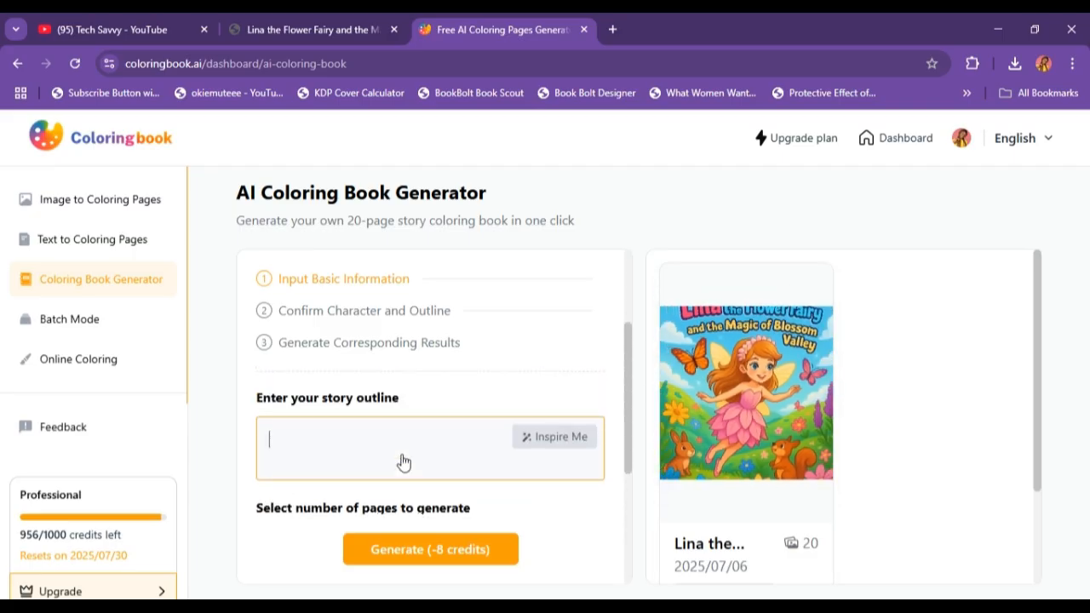
{"action": "scroll", "coordinate": [405, 456], "scroll_direction": "down", "scroll_amount": 2}
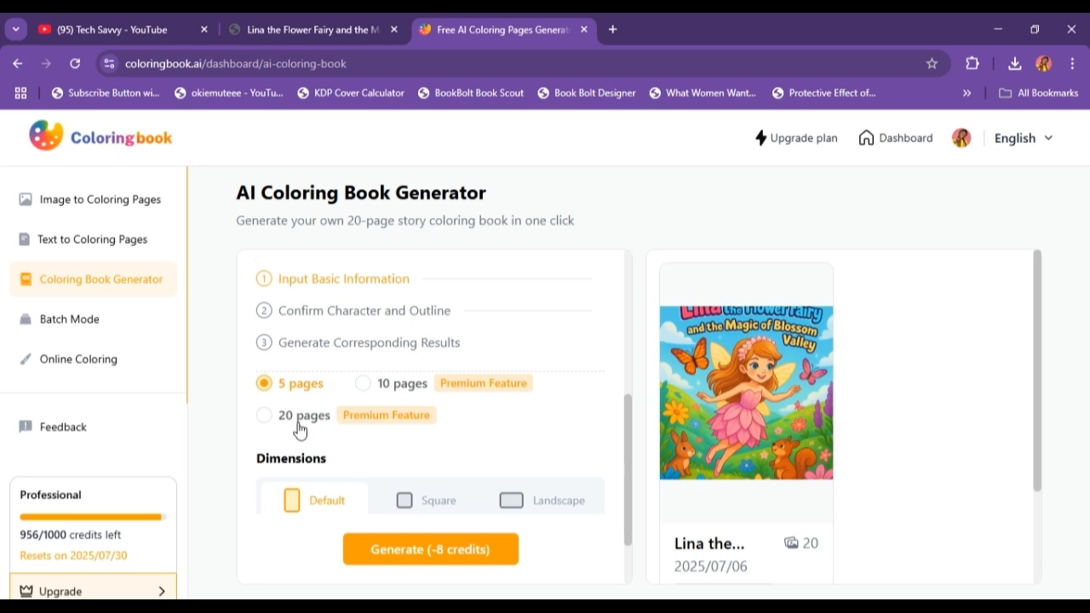
{"action": "left_click", "coordinate": [266, 417]}
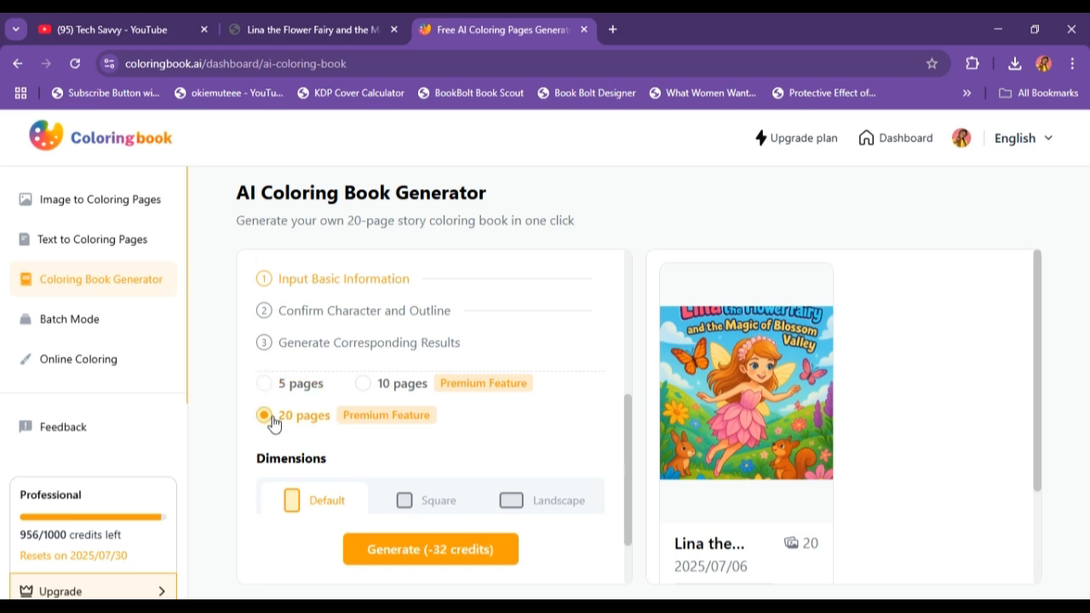
{"action": "left_click", "coordinate": [263, 389]}
{"action": "left_click", "coordinate": [263, 389]}
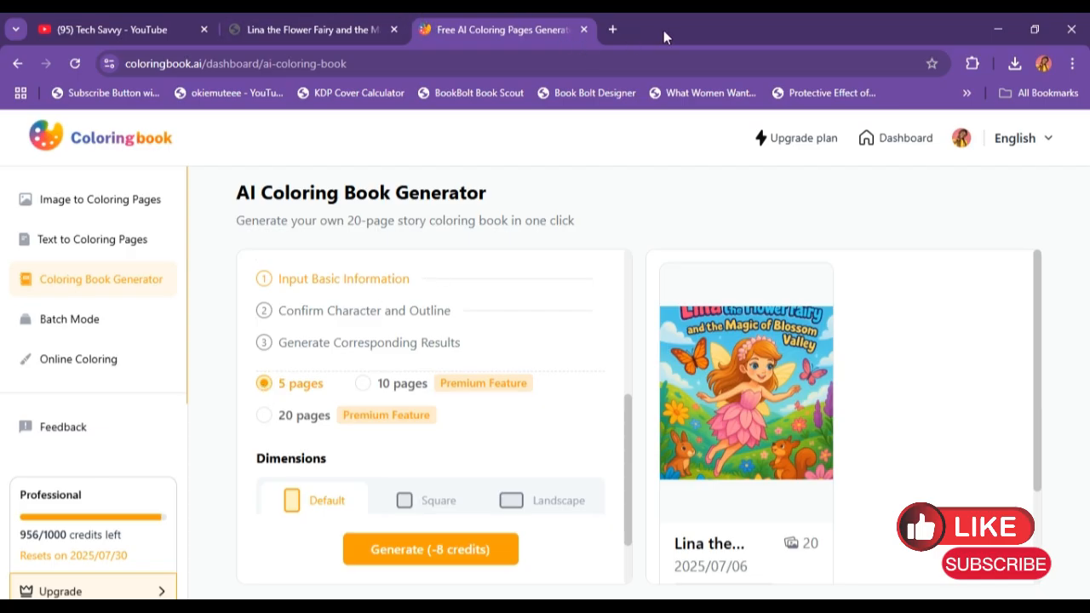
Step: Open chatgpt.com in a new browser tab and collapse its sidebar
{"action": "left_click", "coordinate": [612, 29]}
{"action": "left_click", "coordinate": [563, 68]}
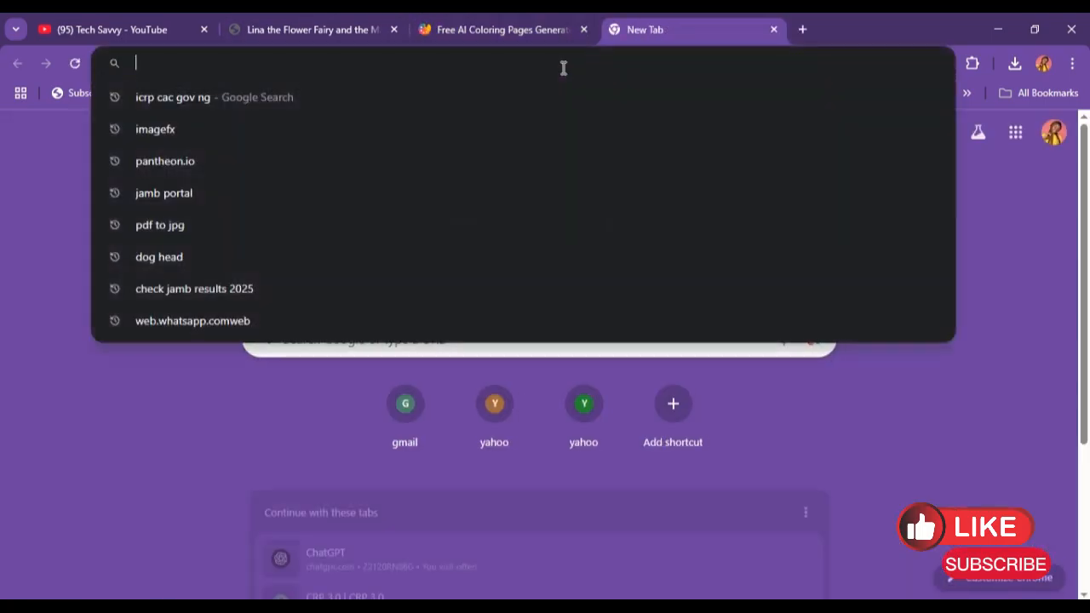
{"action": "type", "text": "cha"}
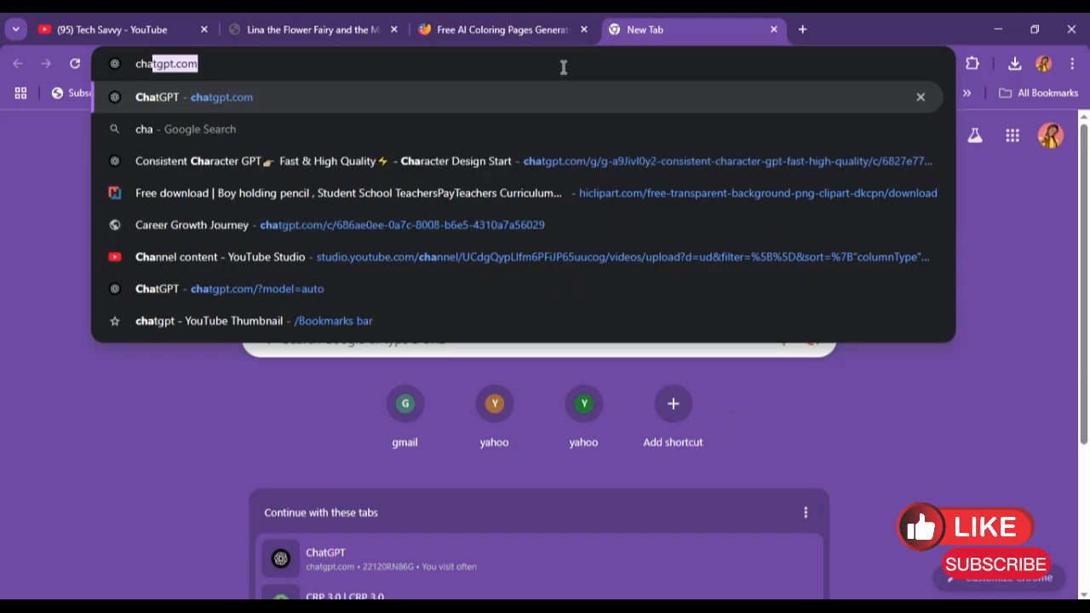
{"action": "key", "text": "Return"}
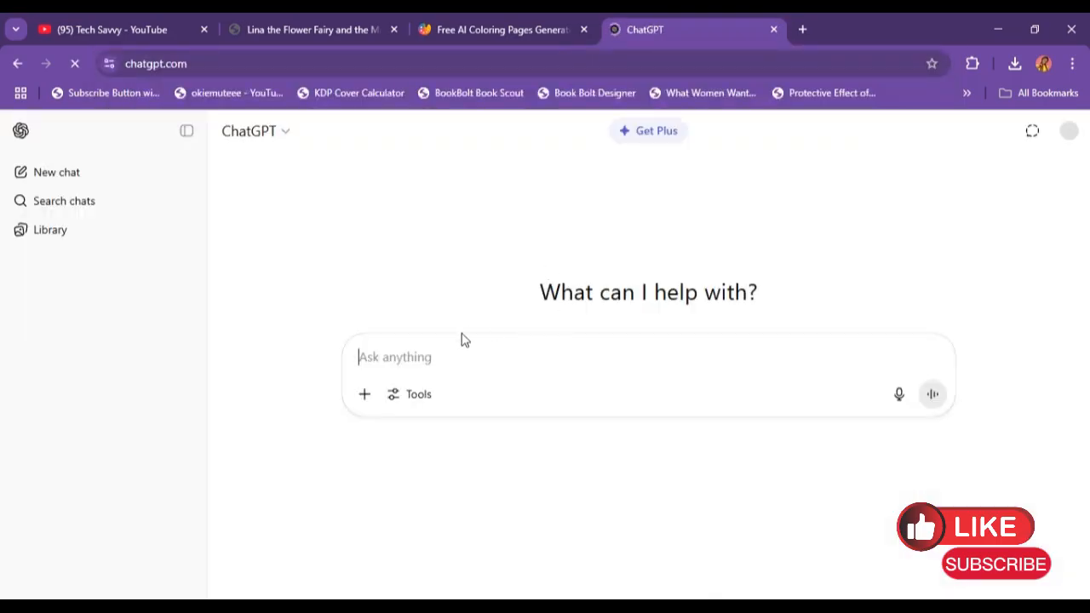
{"action": "left_click", "coordinate": [187, 130]}
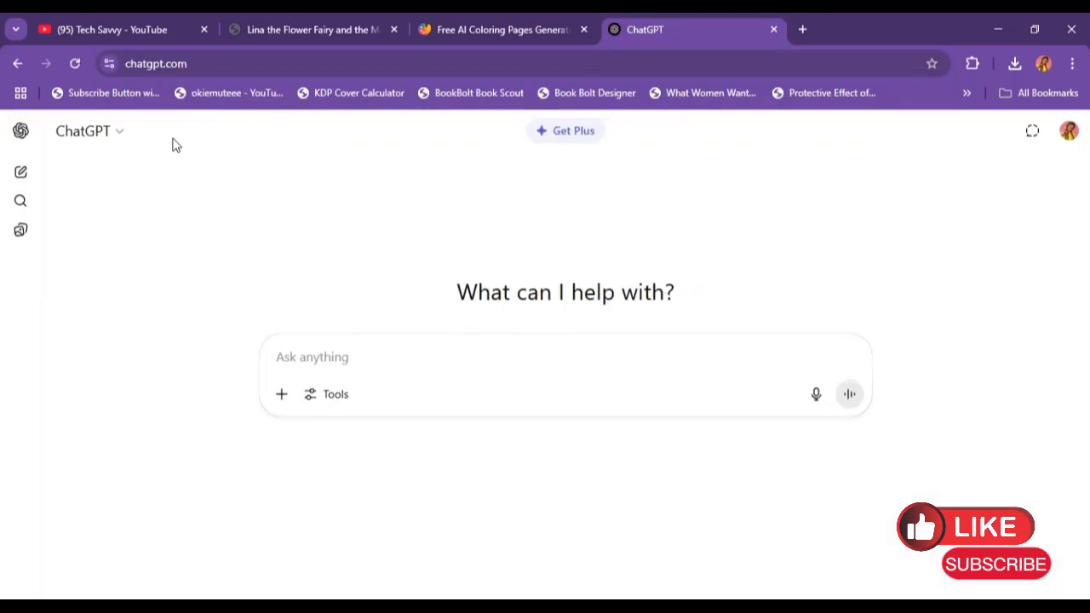
Step: Ask ChatGPT for a story line for a 5 page colouring book, something nice and for toddlers
{"action": "left_click", "coordinate": [343, 352]}
{"action": "type", "text": "i"}
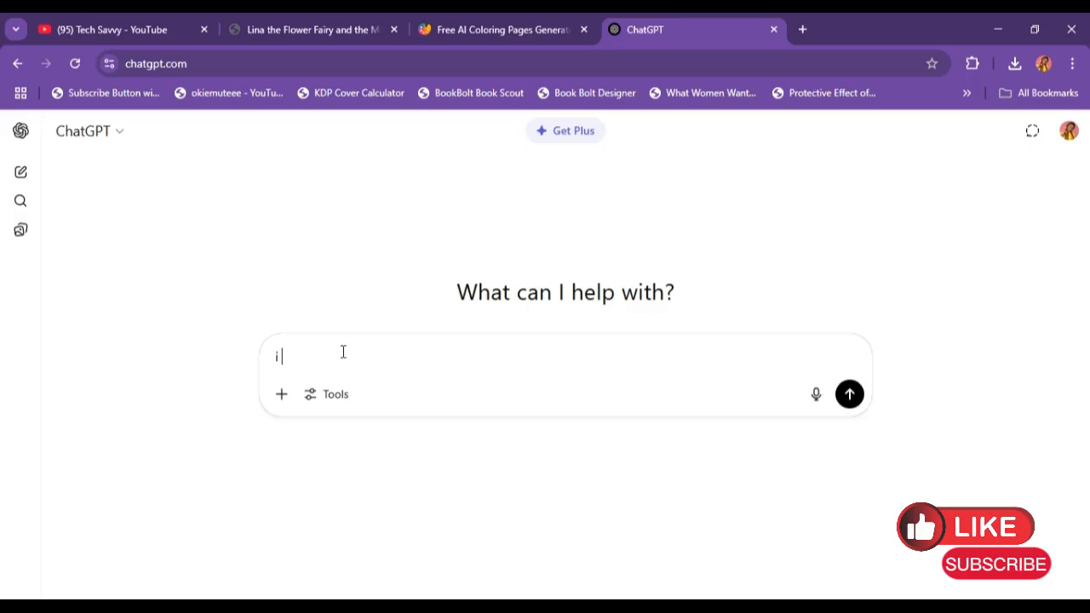
{"action": "type", "text": " need a st"}
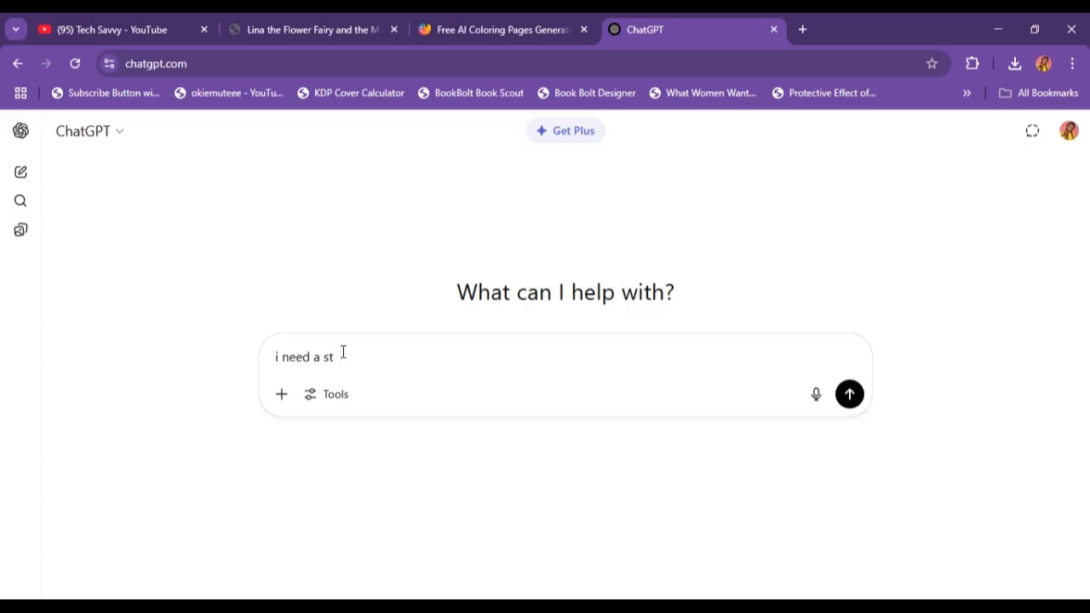
{"action": "type", "text": "ory line for a 5 pag"}
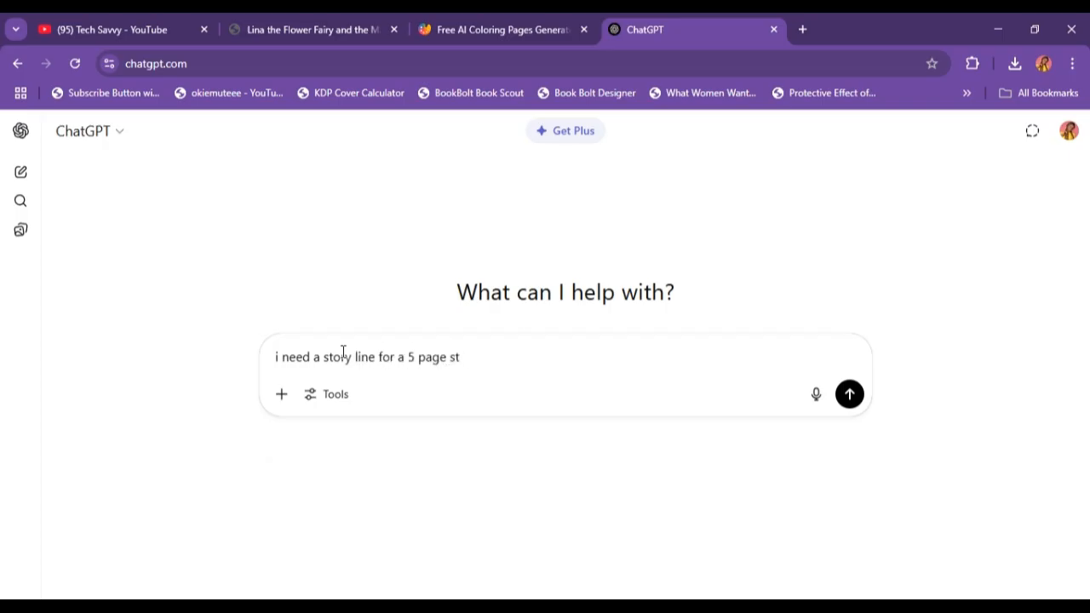
{"action": "type", "text": "e colouring page boo"}
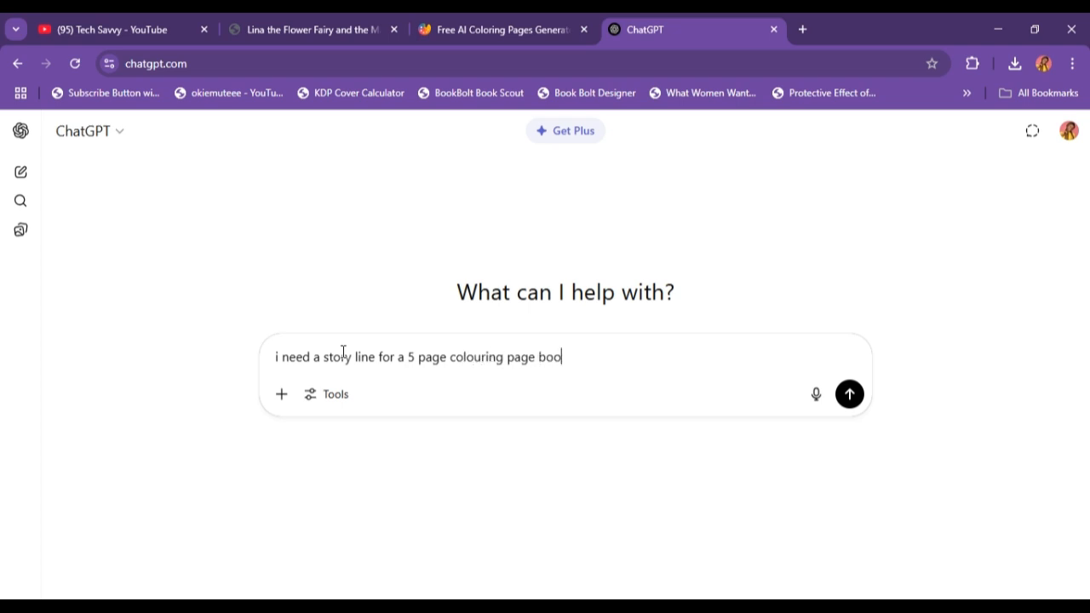
{"action": "type", "text": "k i want to generate "}
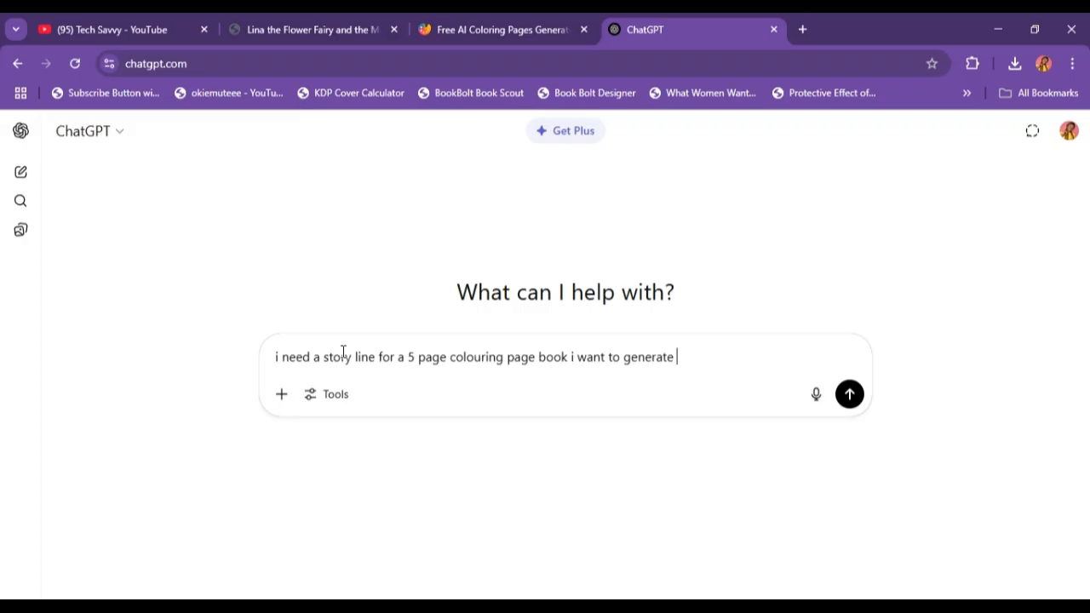
{"action": "type", "text": ". somdething nice and for"}
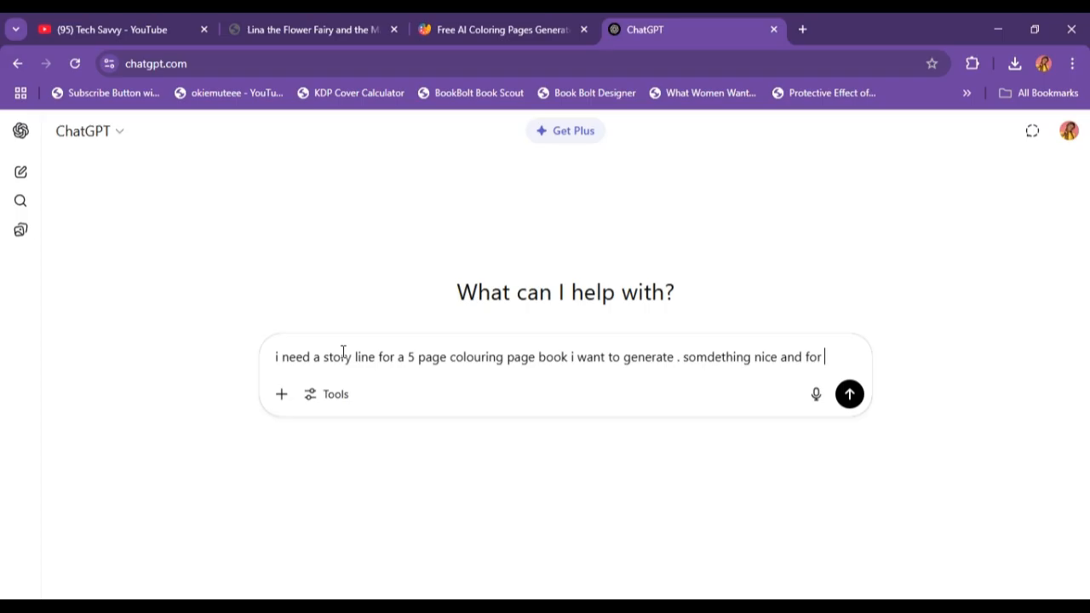
{"action": "type", "text": " toddlers"}
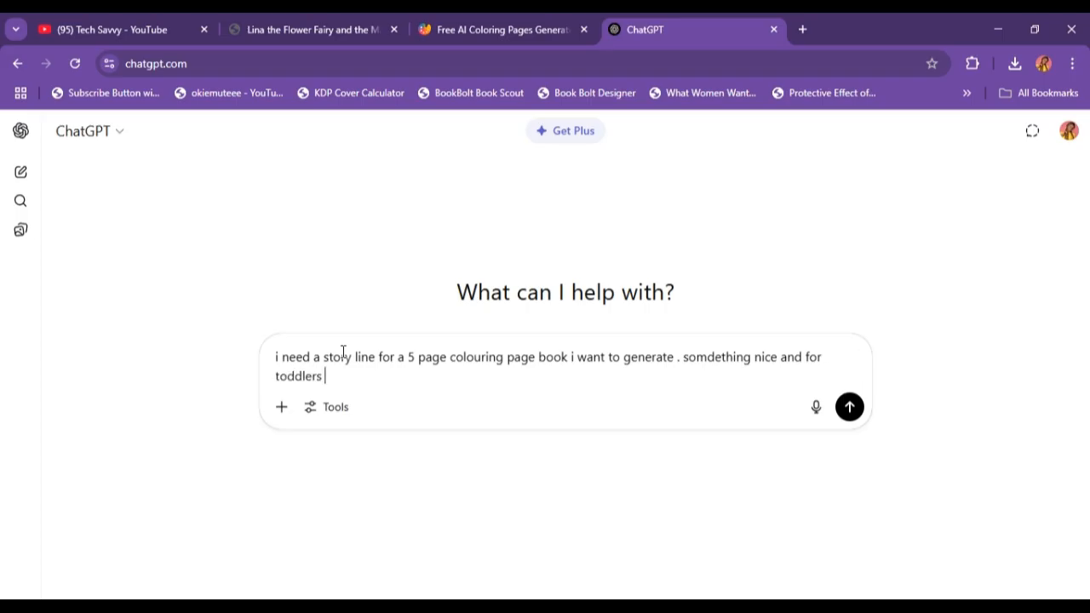
{"action": "key", "text": "Return"}
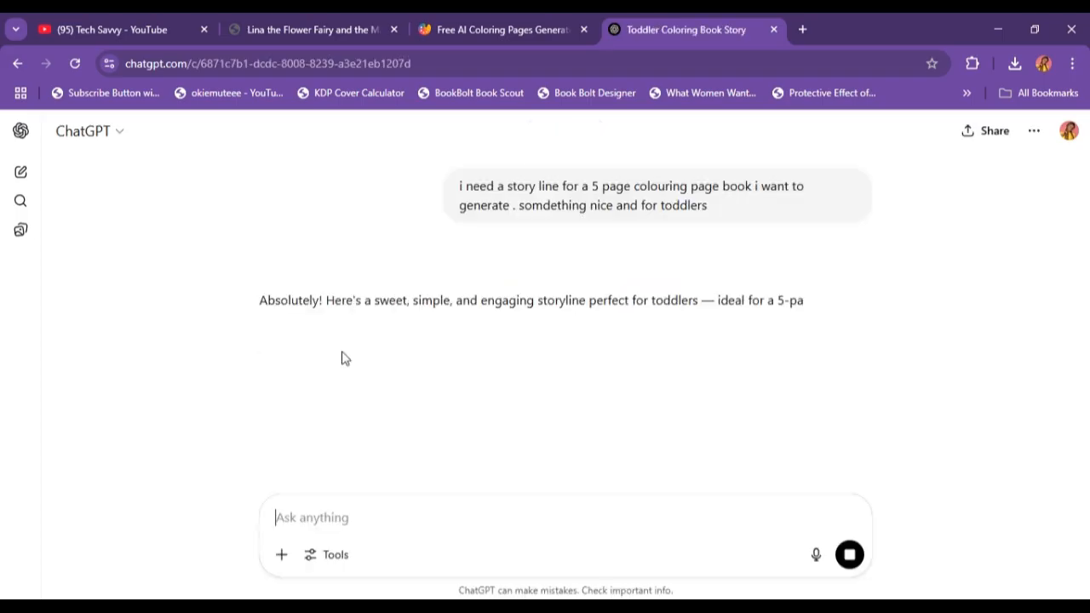
Step: Review the generated toddler storyline and copy its page descriptions, from the Page 1 heading through Page 5
{"action": "scroll", "coordinate": [501, 264], "scroll_direction": "down", "scroll_amount": 2}
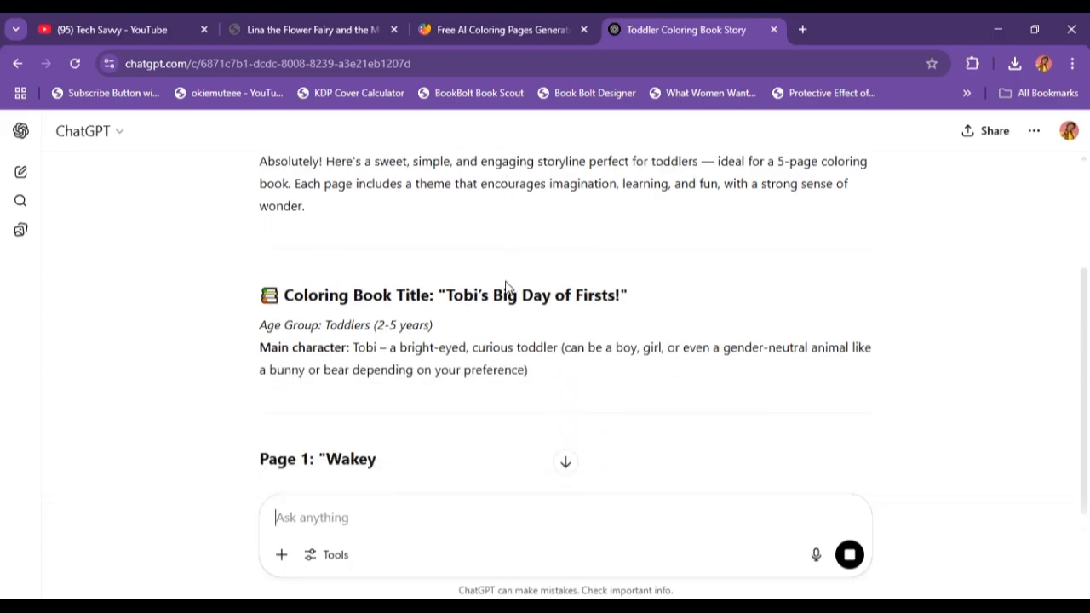
{"action": "scroll", "coordinate": [500, 298], "scroll_direction": "down", "scroll_amount": 3}
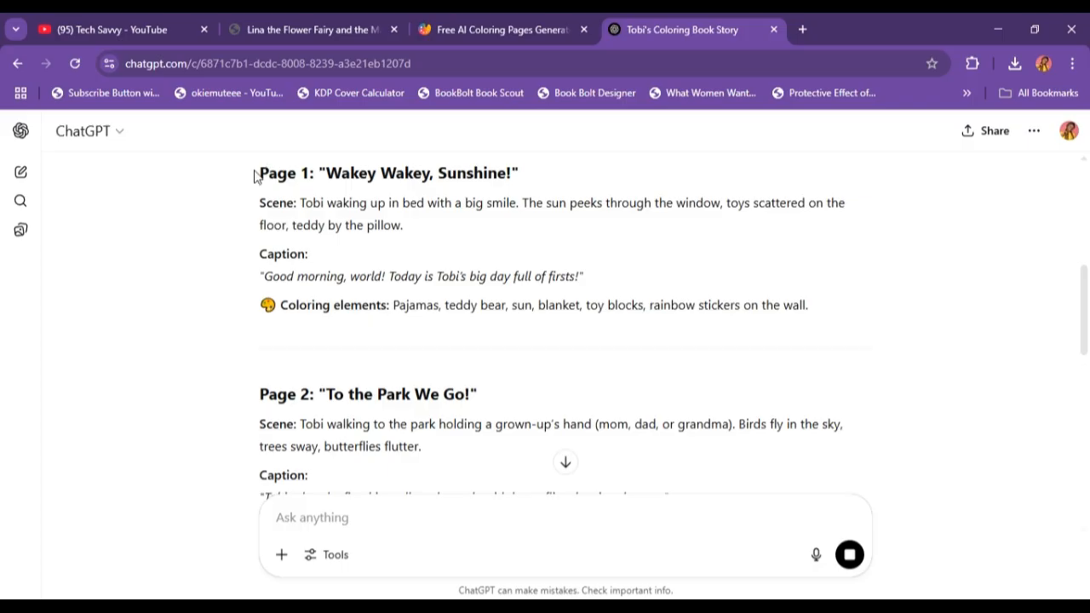
{"action": "scroll", "coordinate": [309, 248], "scroll_direction": "down", "scroll_amount": 10}
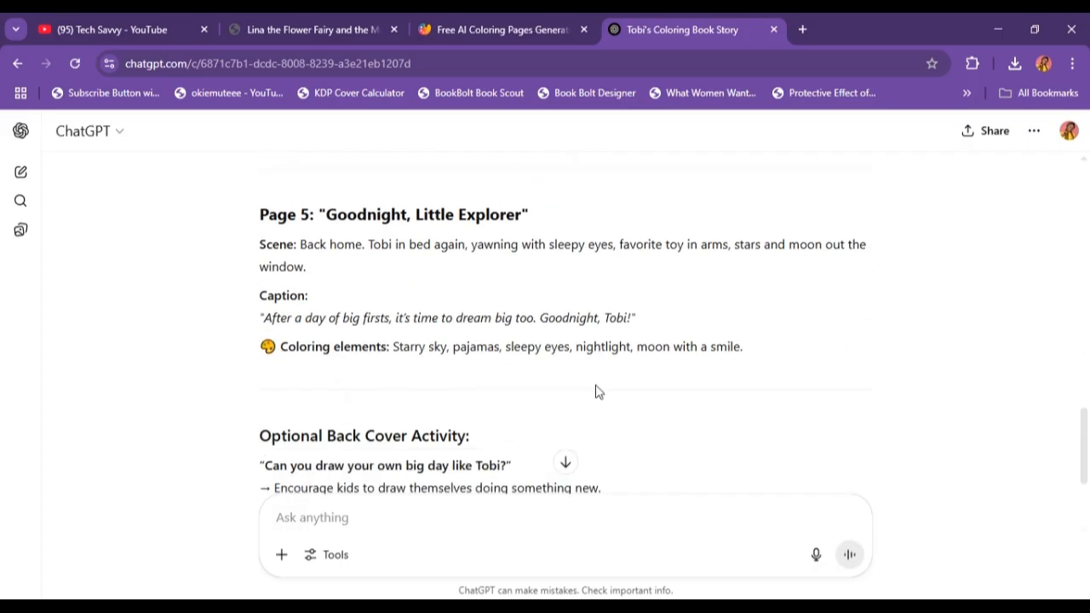
{"action": "left_click_drag", "start_coordinate": [734, 409], "coordinate": [230, 302]}
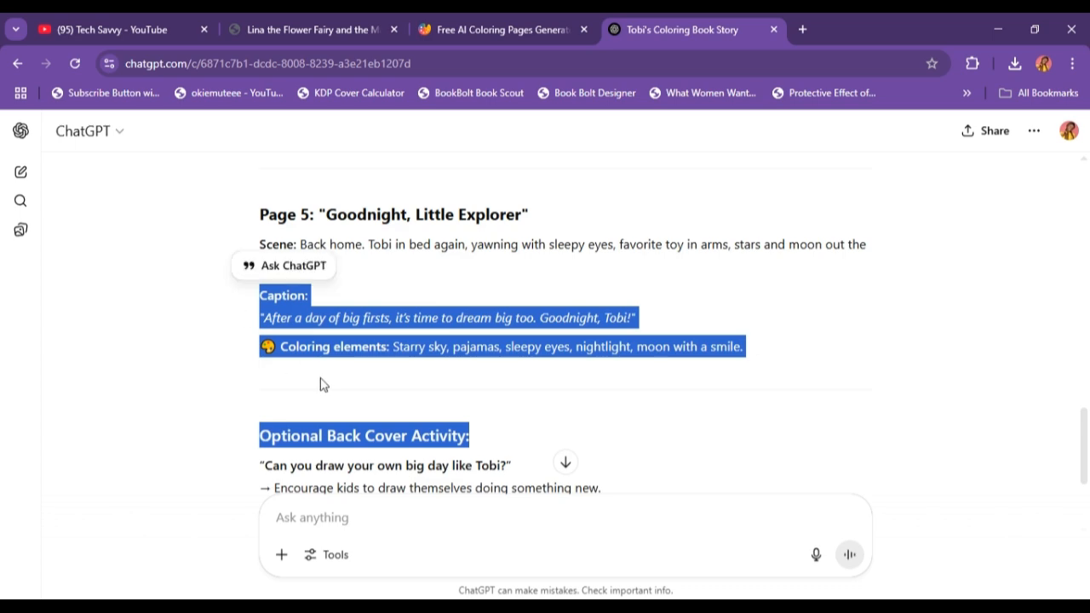
{"action": "left_click_drag", "start_coordinate": [749, 376], "coordinate": [239, 249]}
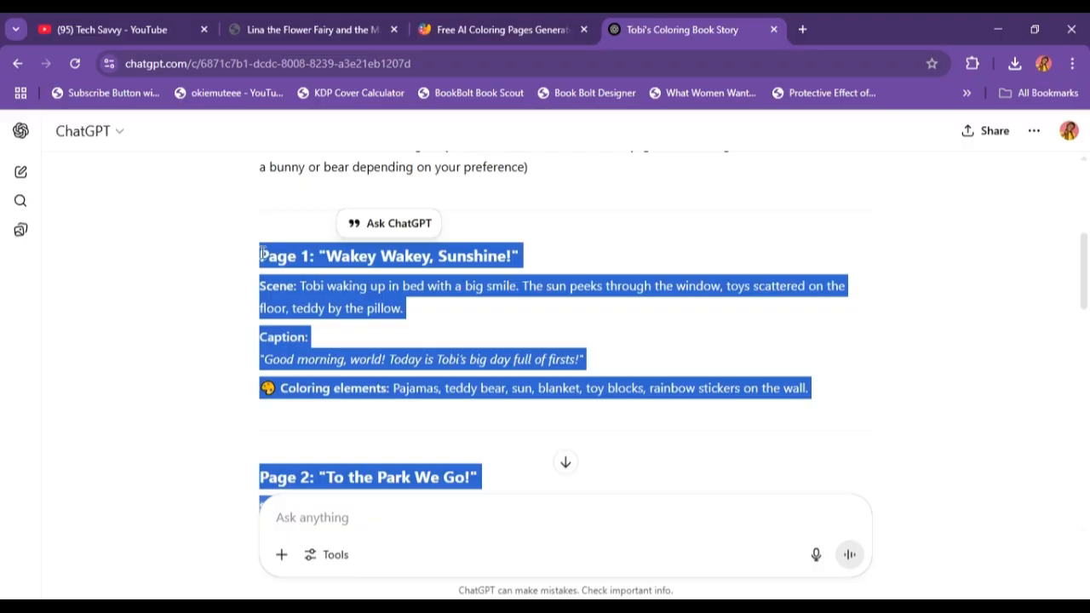
Step: Switch back to the AI Coloring Book Generator and paste the copied storyline as the story outline
{"action": "left_click", "coordinate": [511, 29]}
{"action": "scroll", "coordinate": [479, 309], "scroll_direction": "up", "scroll_amount": 4}
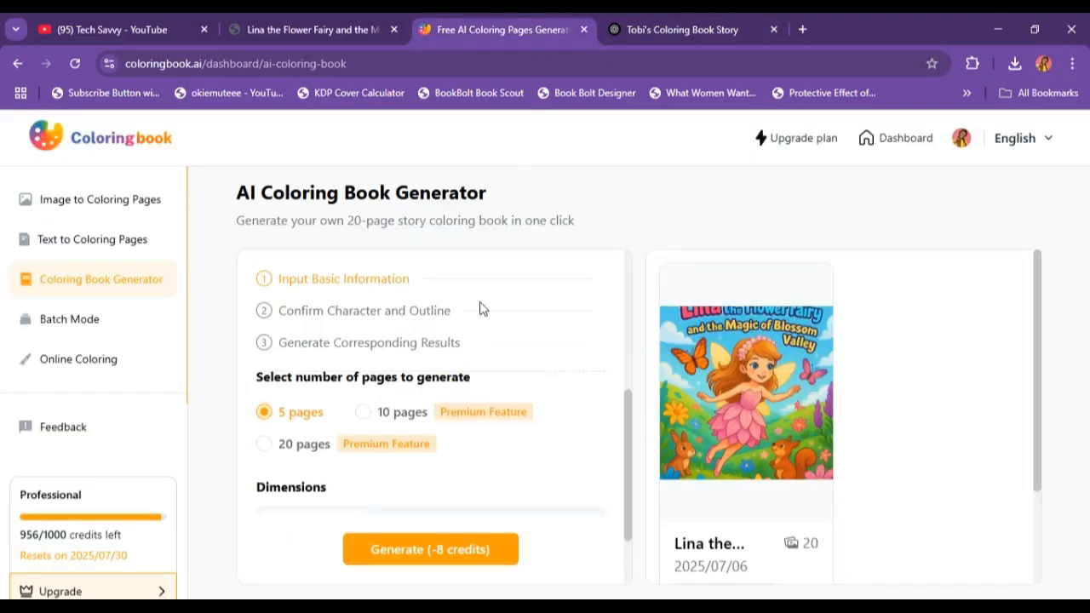
{"action": "scroll", "coordinate": [480, 310], "scroll_direction": "down", "scroll_amount": 2}
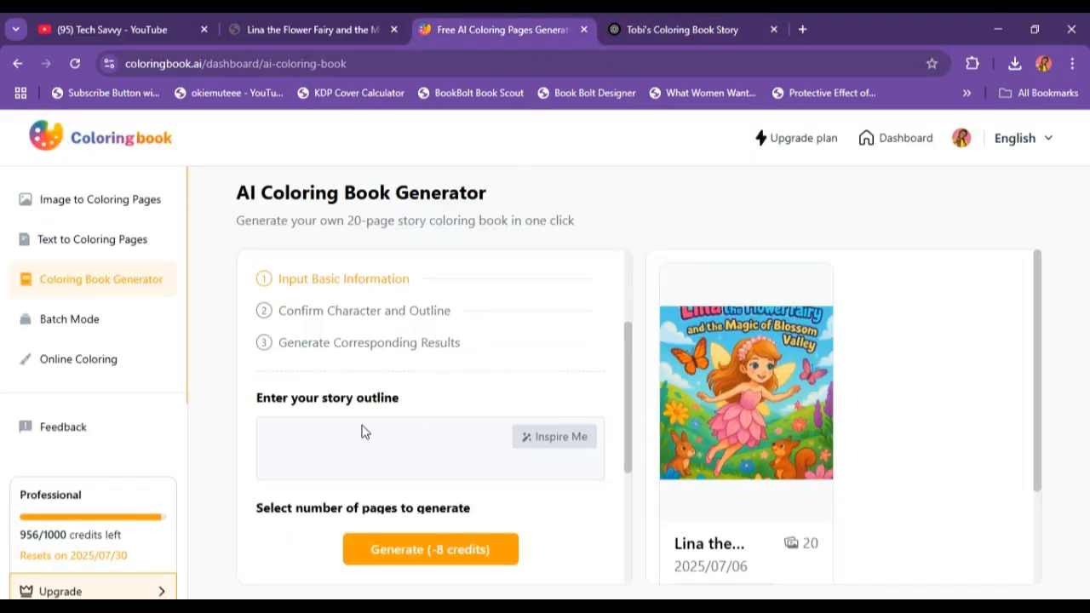
{"action": "left_click", "coordinate": [328, 453]}
{"action": "key", "text": "ctrl+v"}
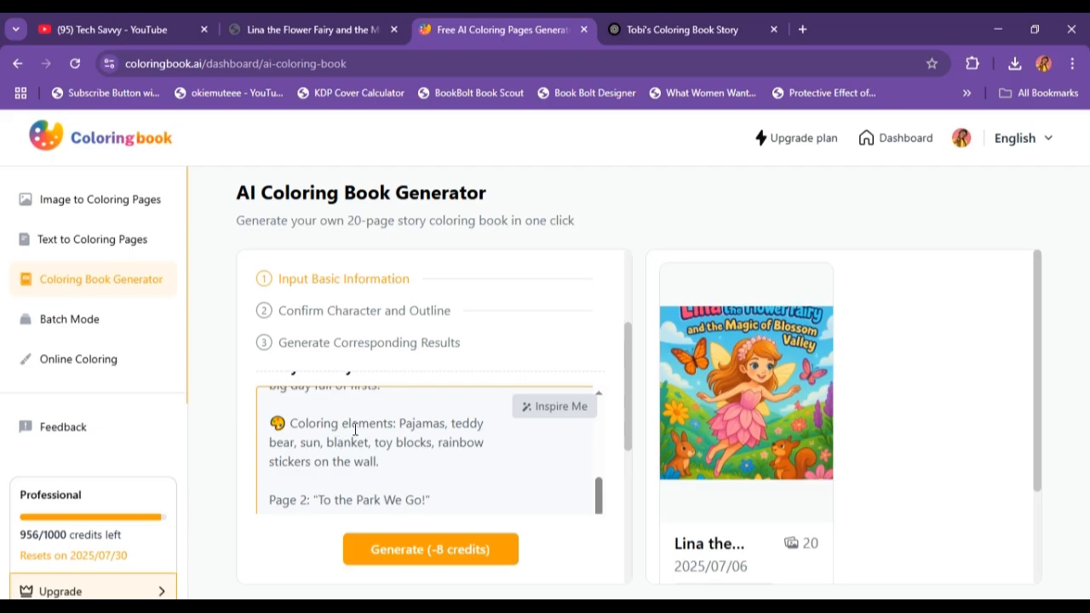
{"action": "scroll", "coordinate": [359, 431], "scroll_direction": "down", "scroll_amount": 1}
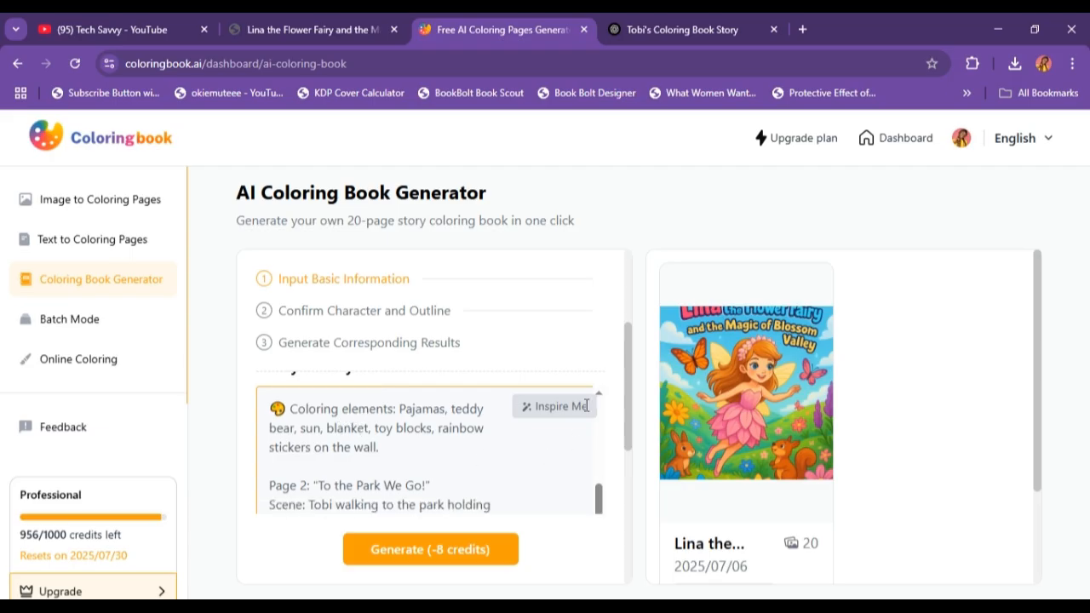
Step: Turn on watermark removal and try to generate the 5-page coloring book with the default dimensions
{"action": "scroll", "coordinate": [434, 392], "scroll_direction": "down", "scroll_amount": 3}
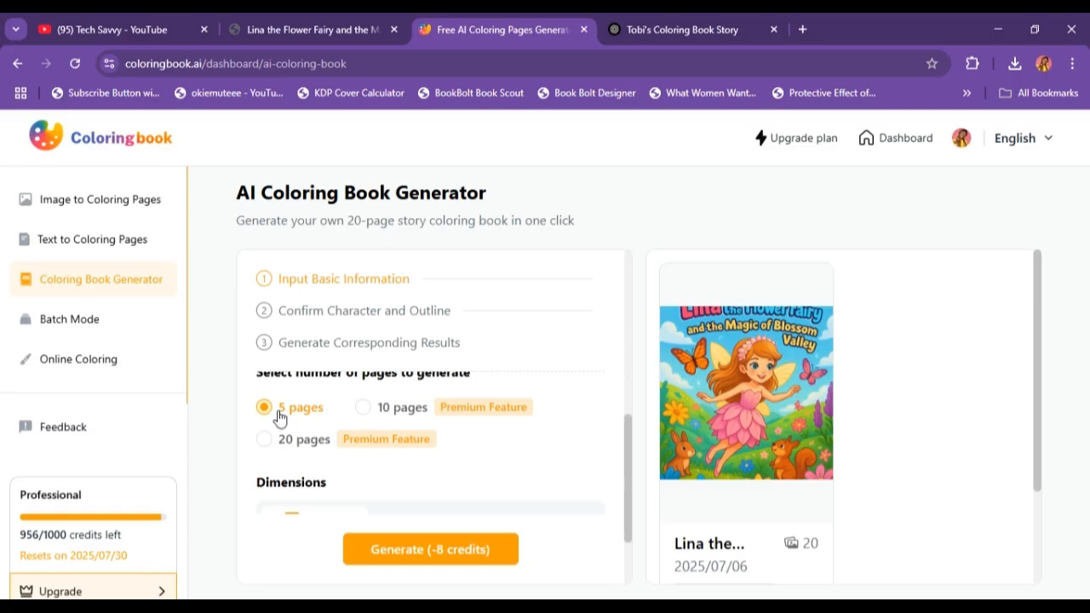
{"action": "scroll", "coordinate": [281, 426], "scroll_direction": "down", "scroll_amount": 3}
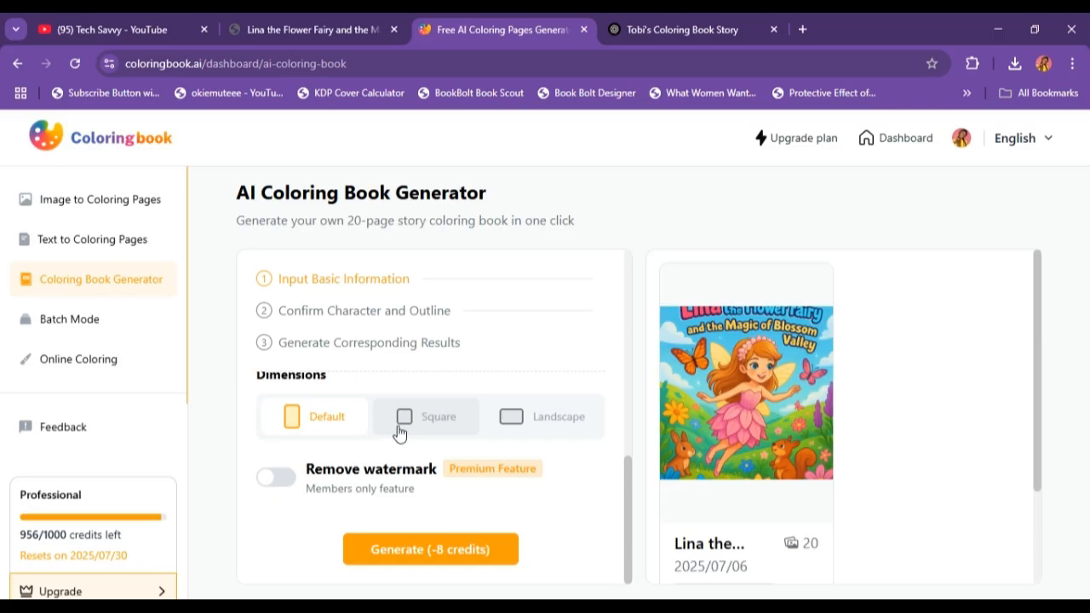
{"action": "left_click", "coordinate": [285, 480]}
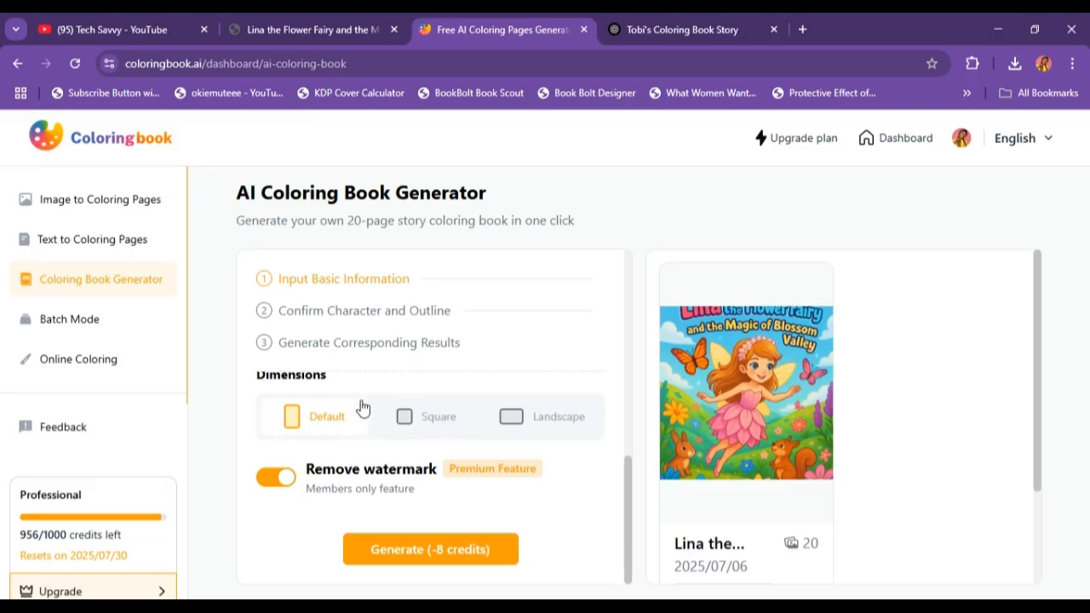
{"action": "left_click", "coordinate": [418, 549]}
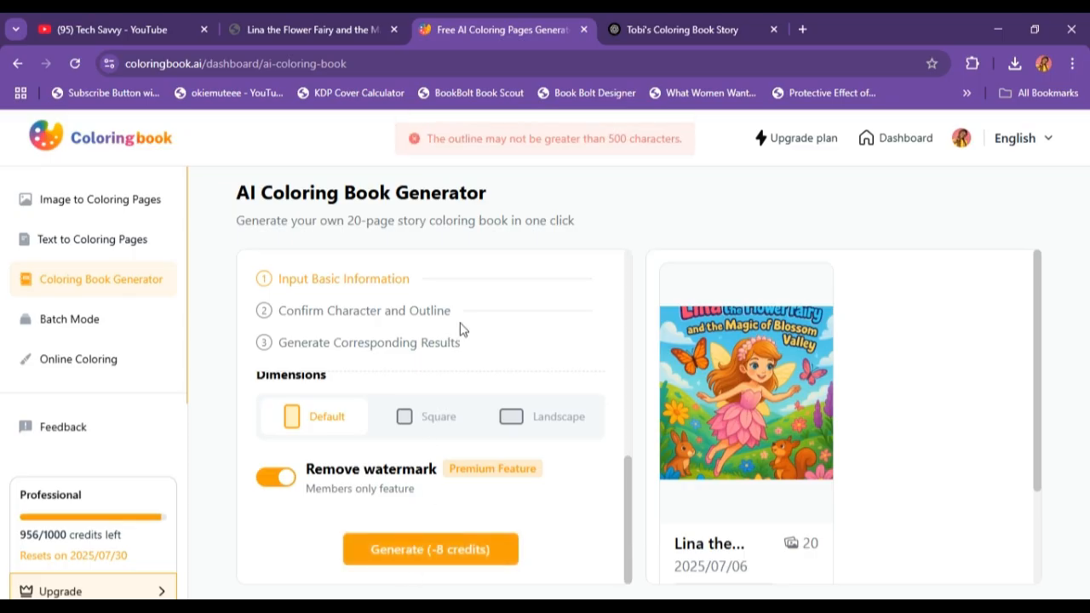
Step: Switch back to the ChatGPT storyline conversation and tell it that the text shouldn't be greater than 500 characters
{"action": "scroll", "coordinate": [388, 371], "scroll_direction": "up", "scroll_amount": 5}
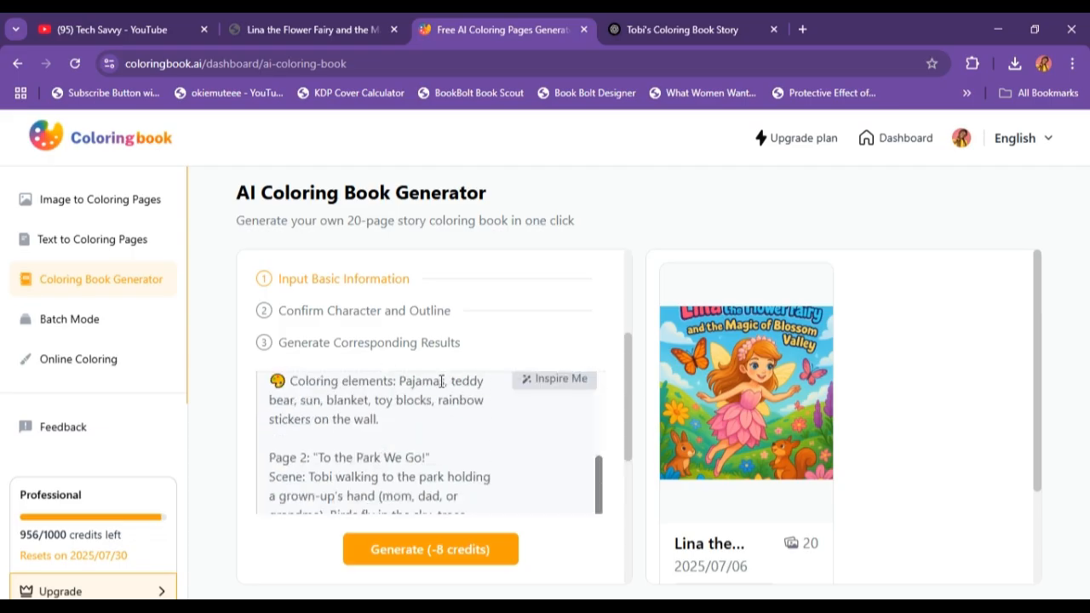
{"action": "scroll", "coordinate": [422, 411], "scroll_direction": "up", "scroll_amount": 10}
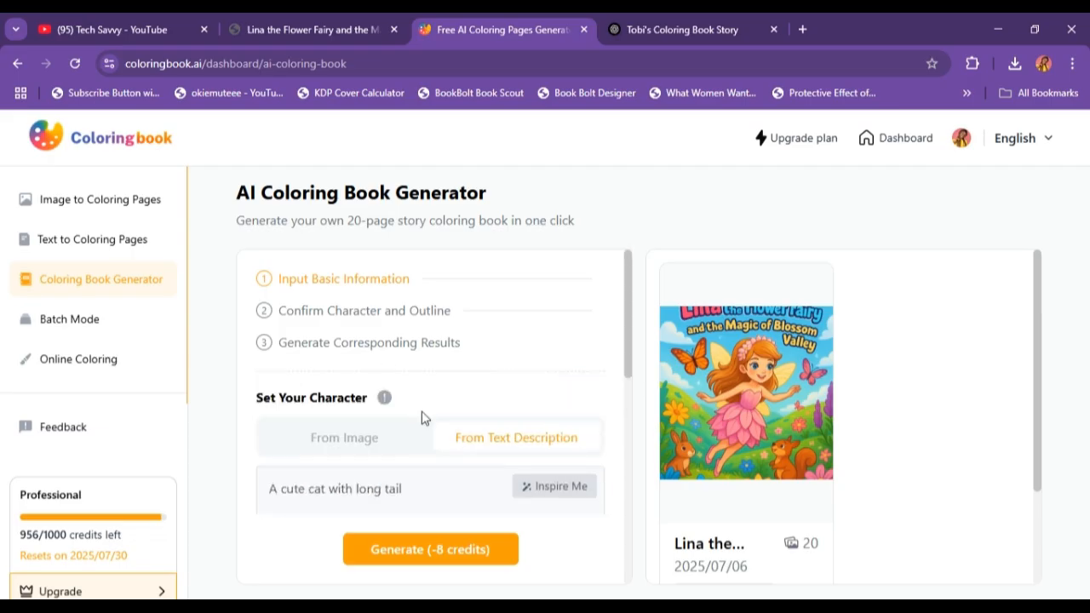
{"action": "scroll", "coordinate": [420, 416], "scroll_direction": "down", "scroll_amount": 10}
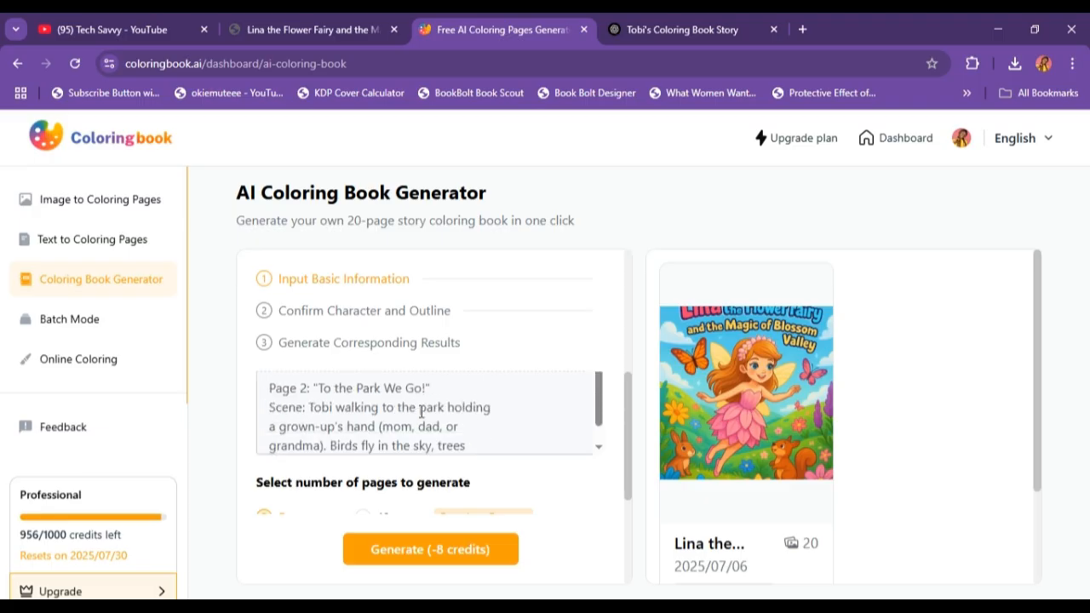
{"action": "left_click", "coordinate": [632, 19]}
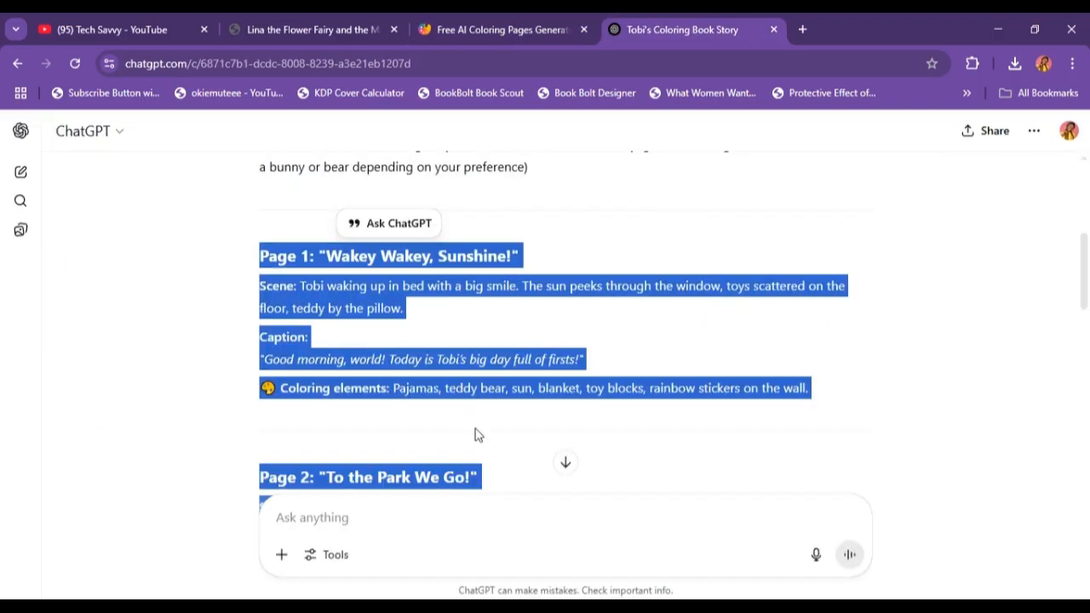
{"action": "left_click", "coordinate": [467, 532]}
{"action": "type", "text": "it"}
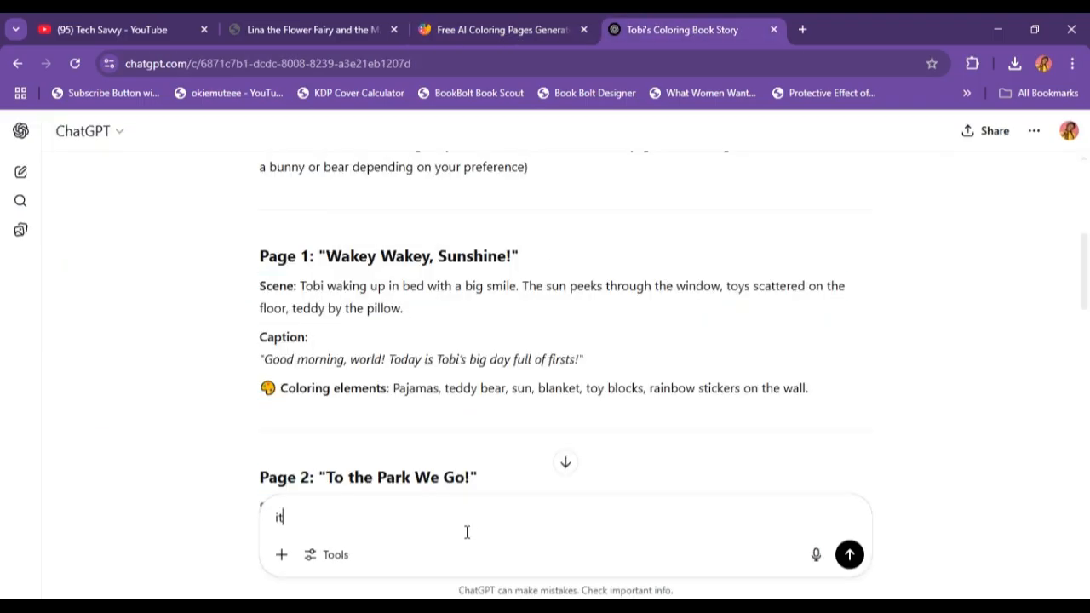
{"action": "type", "text": " shouldn't be greater th"}
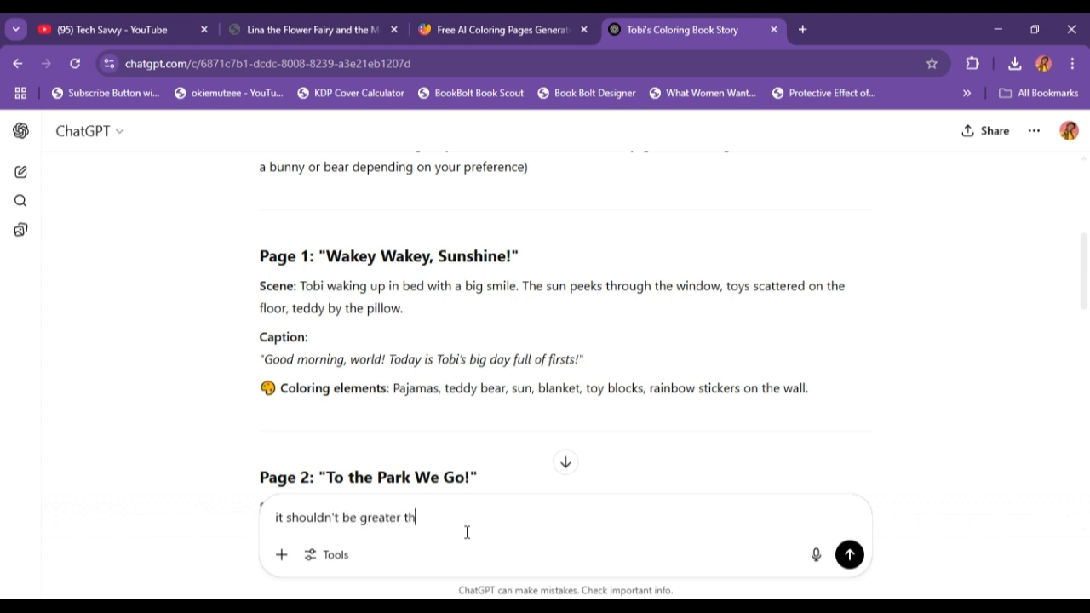
{"action": "type", "text": "an 500 characters"}
{"action": "key", "text": "Return"}
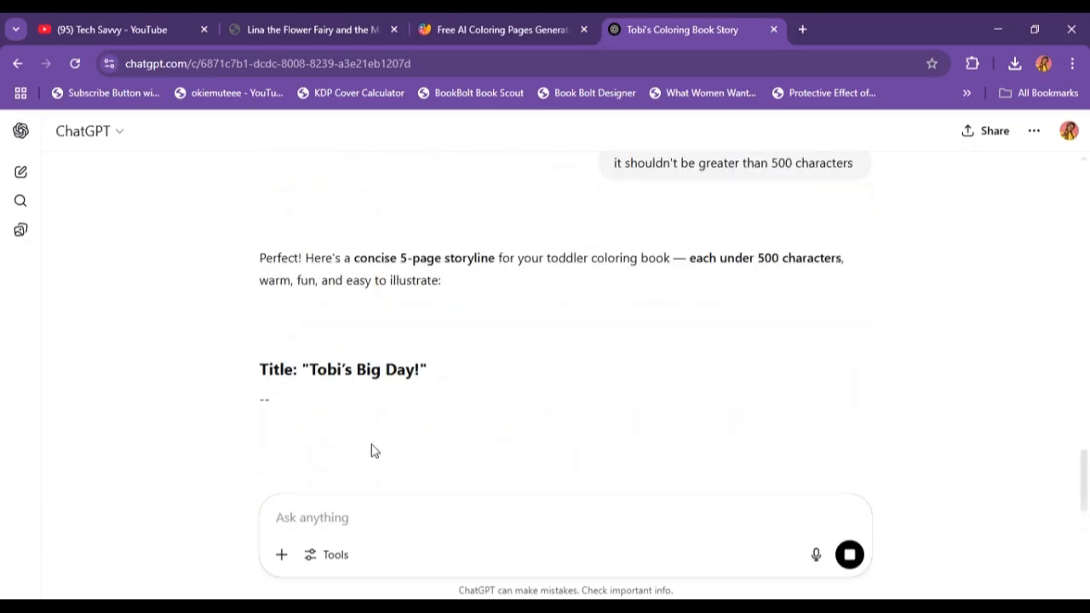
Step: Copy the shortened storyline from Page 1 through Page 5 and replace the coloring book generator's story outline with it
{"action": "scroll", "coordinate": [480, 355], "scroll_direction": "down", "scroll_amount": 4}
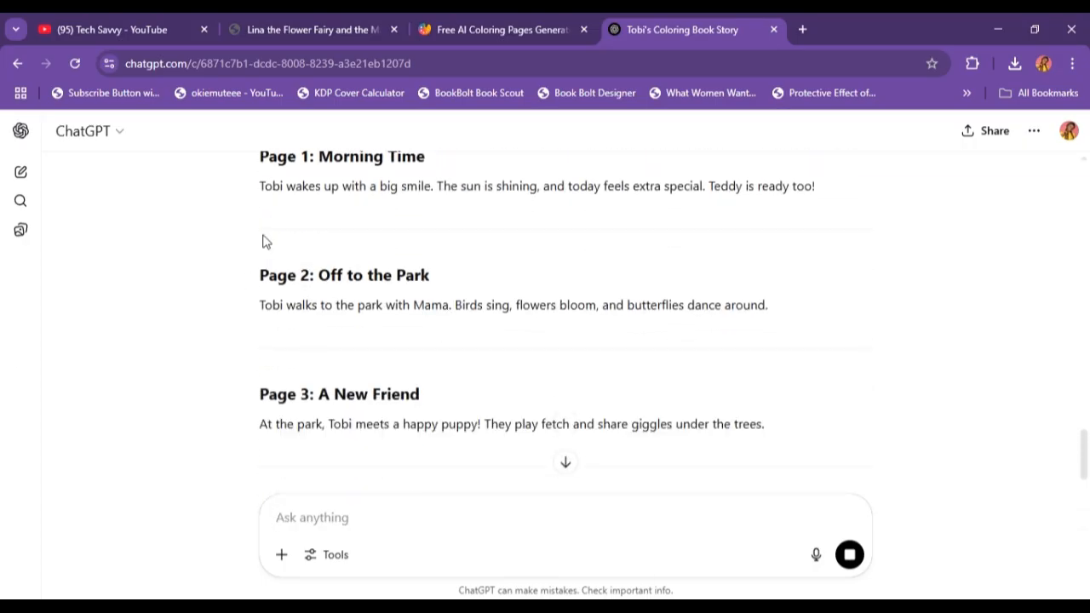
{"action": "left_click_drag", "start_coordinate": [259, 159], "coordinate": [835, 326]}
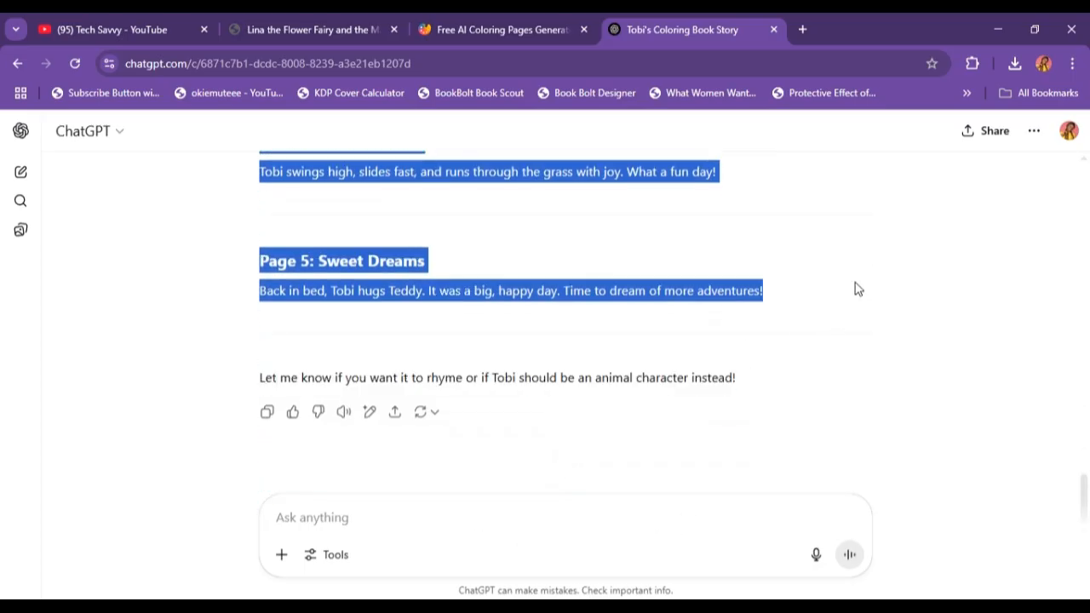
{"action": "left_click", "coordinate": [489, 18]}
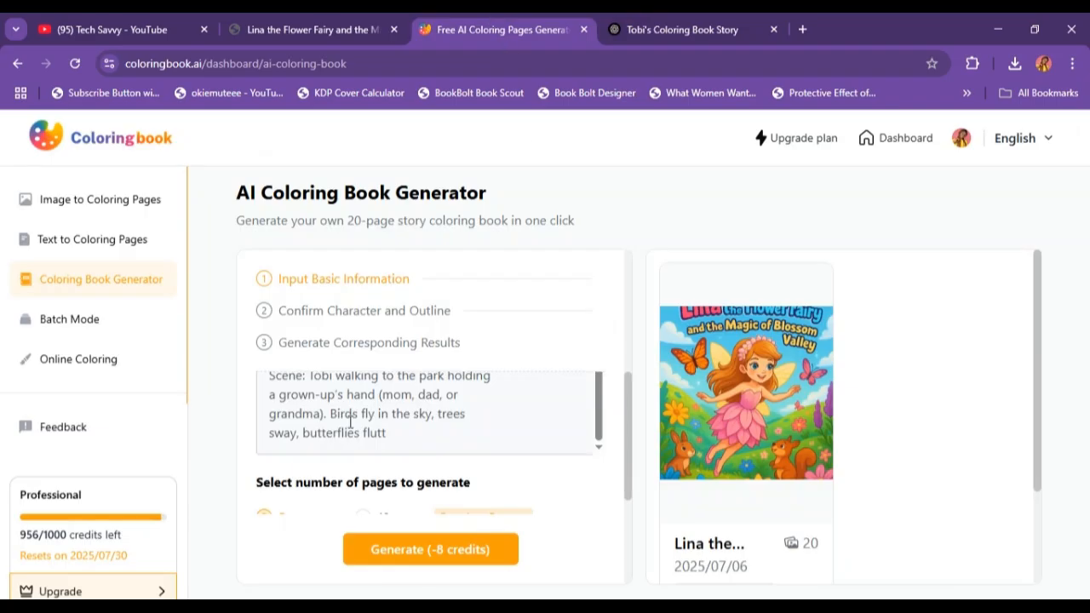
{"action": "left_click", "coordinate": [385, 407]}
{"action": "key", "text": "ctrl+a"}
{"action": "key", "text": "ctrl+v"}
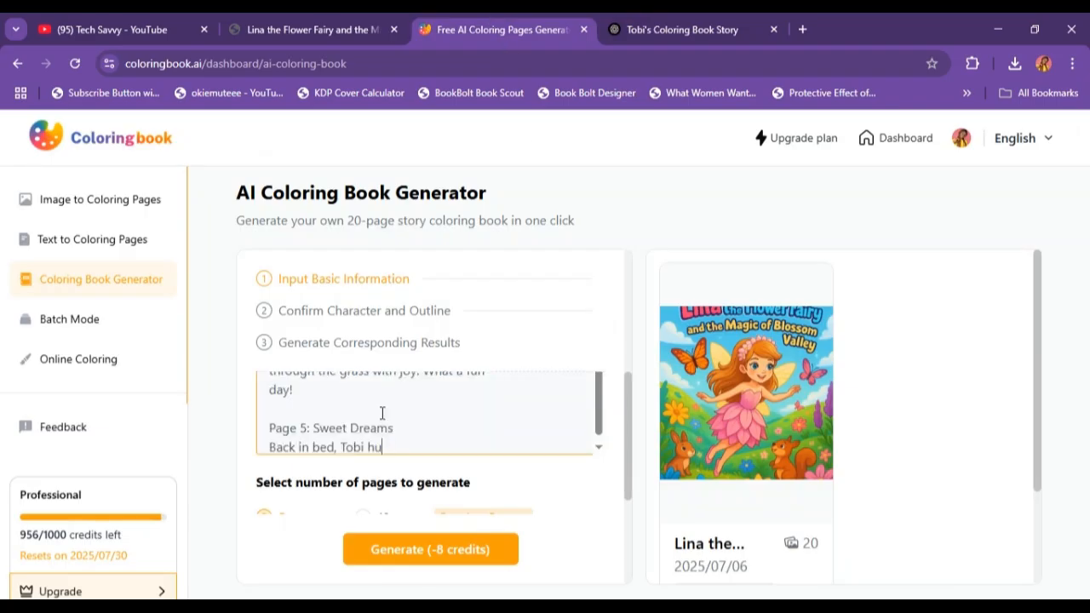
Step: Try again to generate the coloring book using the shortened storyline
{"action": "scroll", "coordinate": [392, 436], "scroll_direction": "down", "scroll_amount": 1}
{"action": "scroll", "coordinate": [534, 479], "scroll_direction": "down", "scroll_amount": 3}
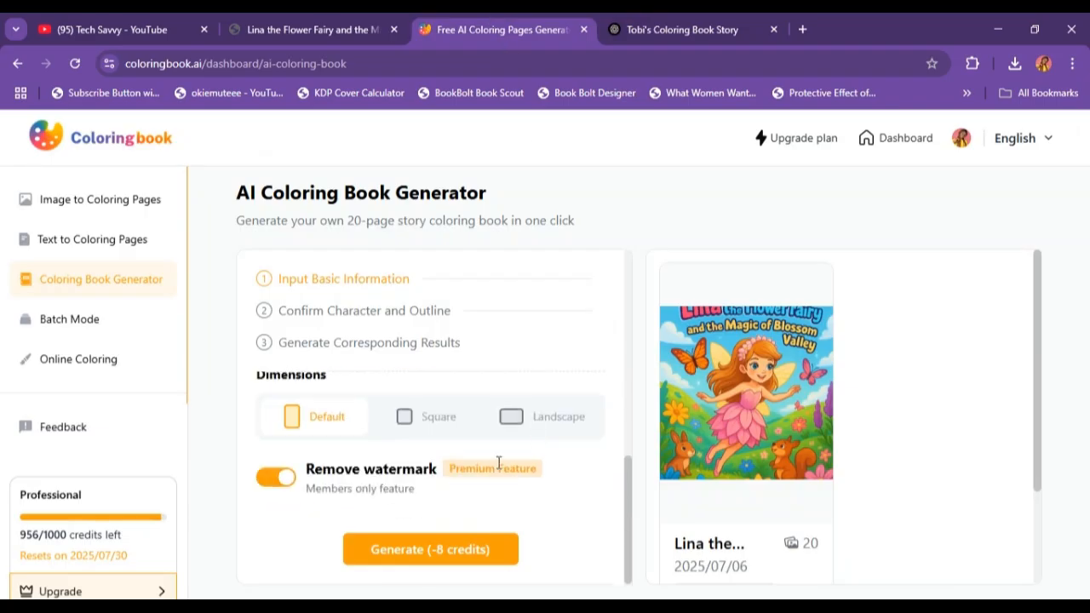
{"action": "left_click", "coordinate": [396, 546]}
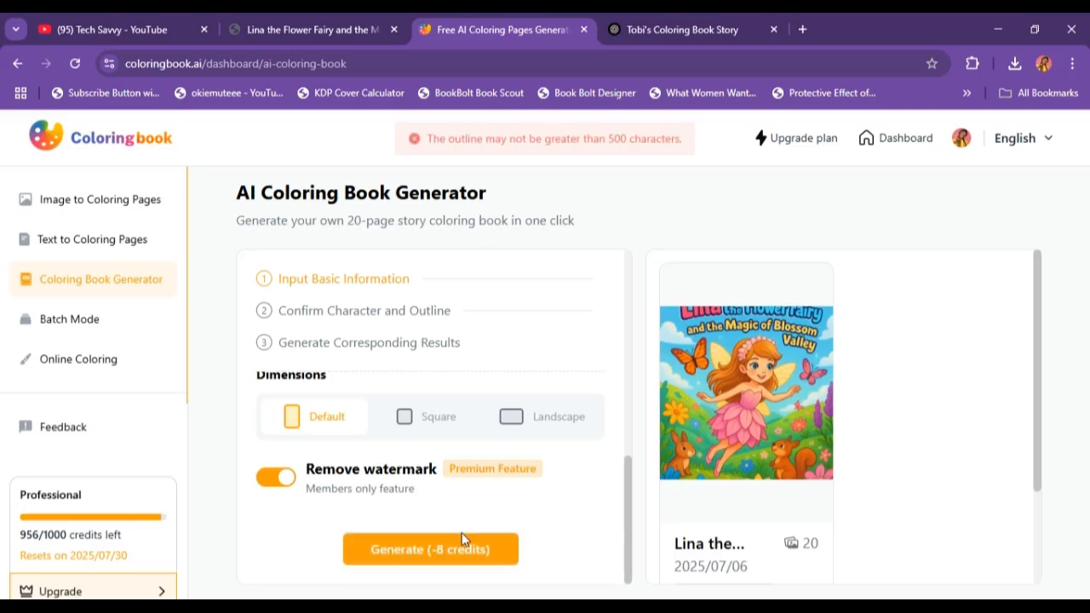
{"action": "left_click", "coordinate": [425, 555]}
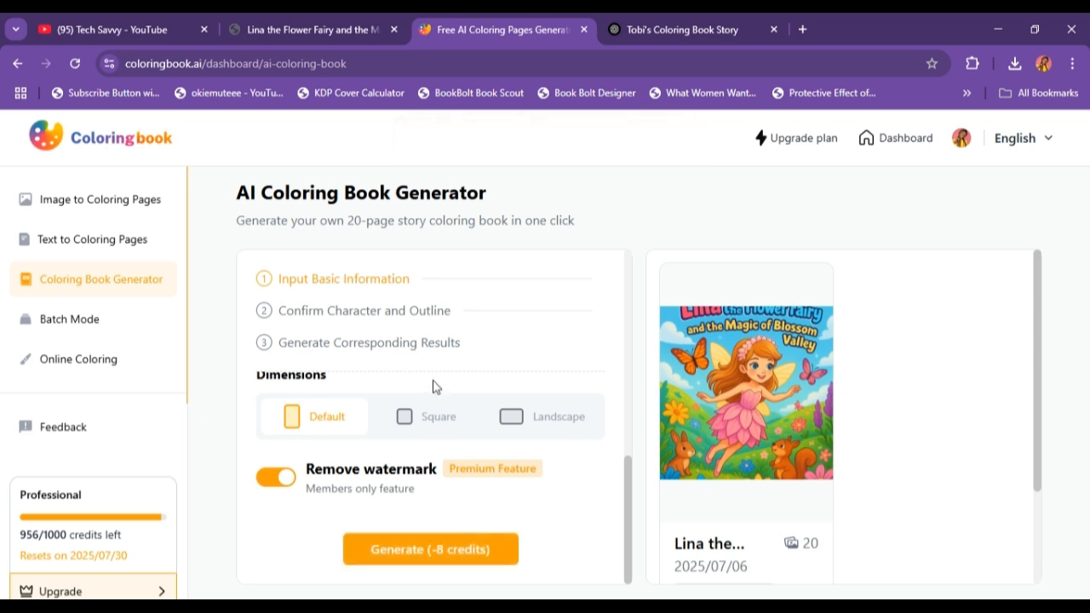
Step: Delete the sentence "Teddy is ready too!" from the Page 1 description in the story outline
{"action": "scroll", "coordinate": [434, 388], "scroll_direction": "up", "scroll_amount": 5}
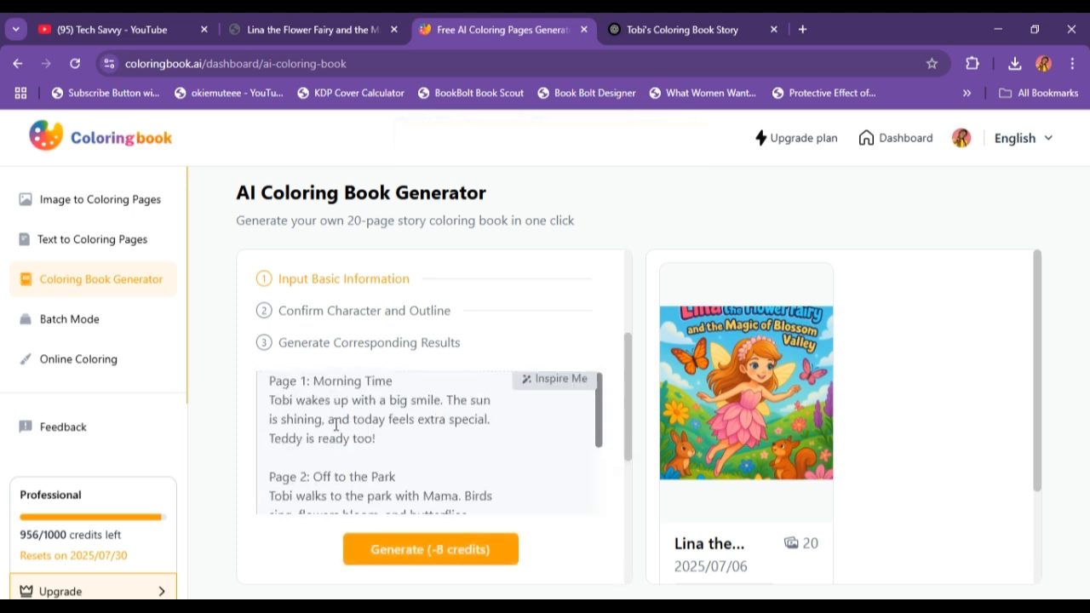
{"action": "scroll", "coordinate": [364, 434], "scroll_direction": "up", "scroll_amount": 3}
{"action": "scroll", "coordinate": [364, 434], "scroll_direction": "down", "scroll_amount": 2}
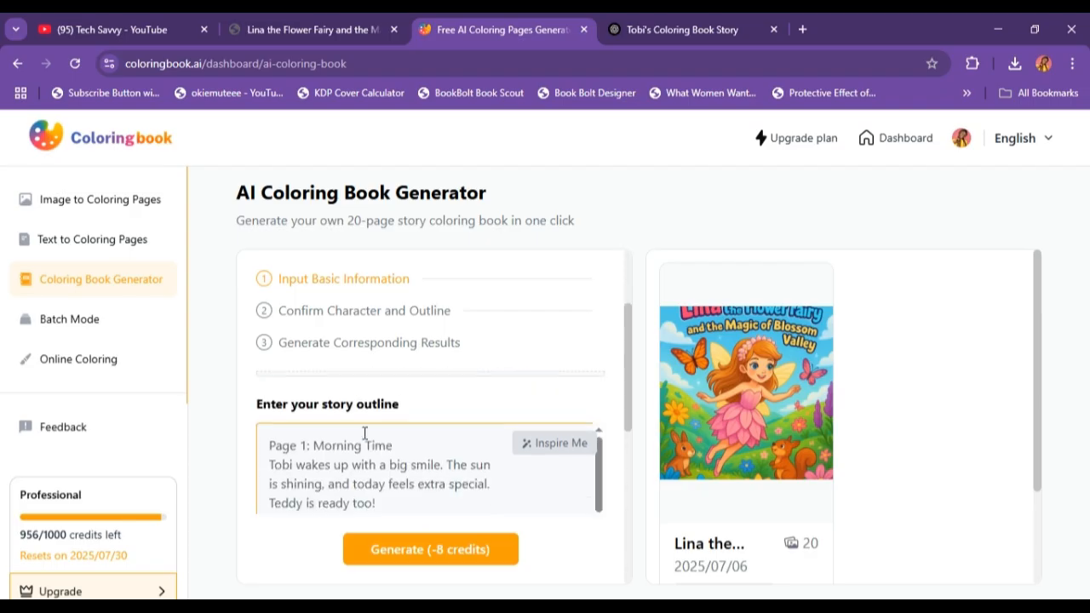
{"action": "scroll", "coordinate": [365, 434], "scroll_direction": "up", "scroll_amount": 2}
{"action": "scroll", "coordinate": [365, 434], "scroll_direction": "down", "scroll_amount": 2}
{"action": "scroll", "coordinate": [364, 436], "scroll_direction": "down", "scroll_amount": 2}
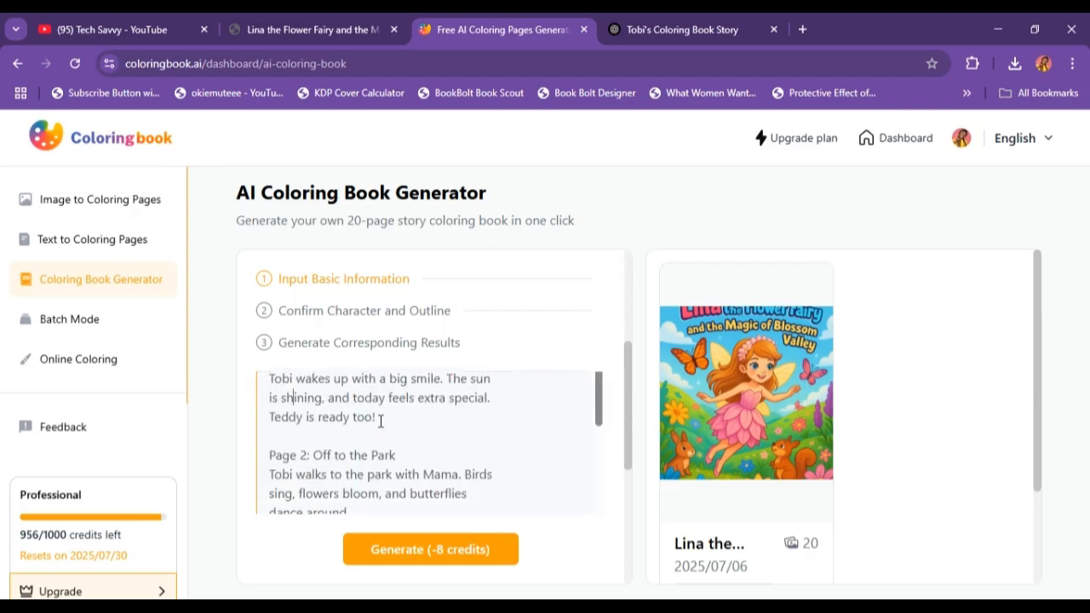
{"action": "left_click_drag", "start_coordinate": [405, 428], "coordinate": [265, 416]}
{"action": "key", "text": "BackSpace"}
{"action": "key", "text": "BackSpace"}
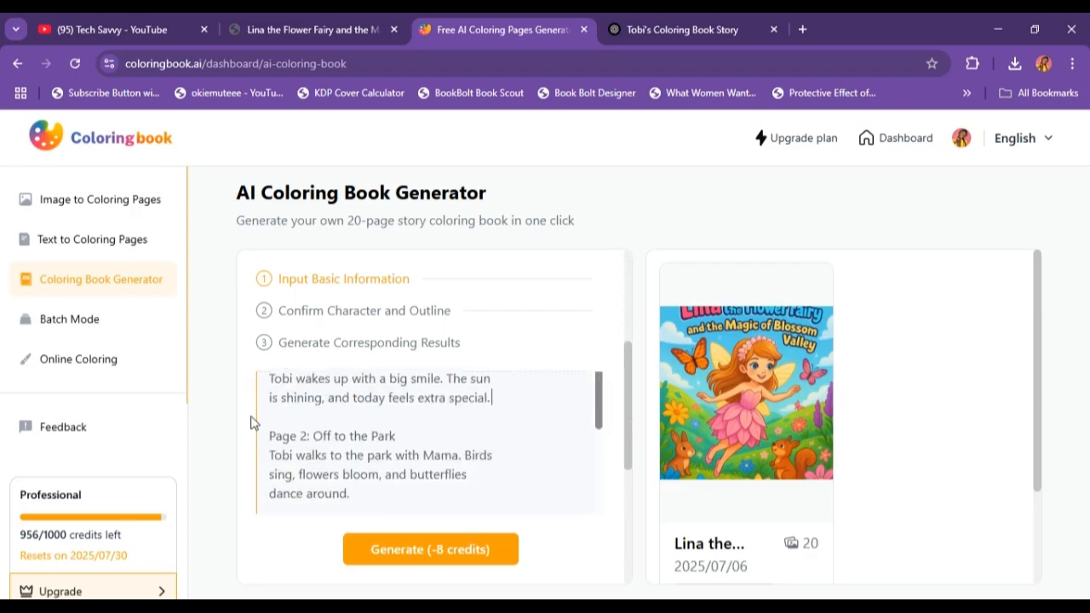
Step: Delete the word "day!" from the end of the Page 4 description in the story outline
{"action": "scroll", "coordinate": [344, 436], "scroll_direction": "down", "scroll_amount": 5}
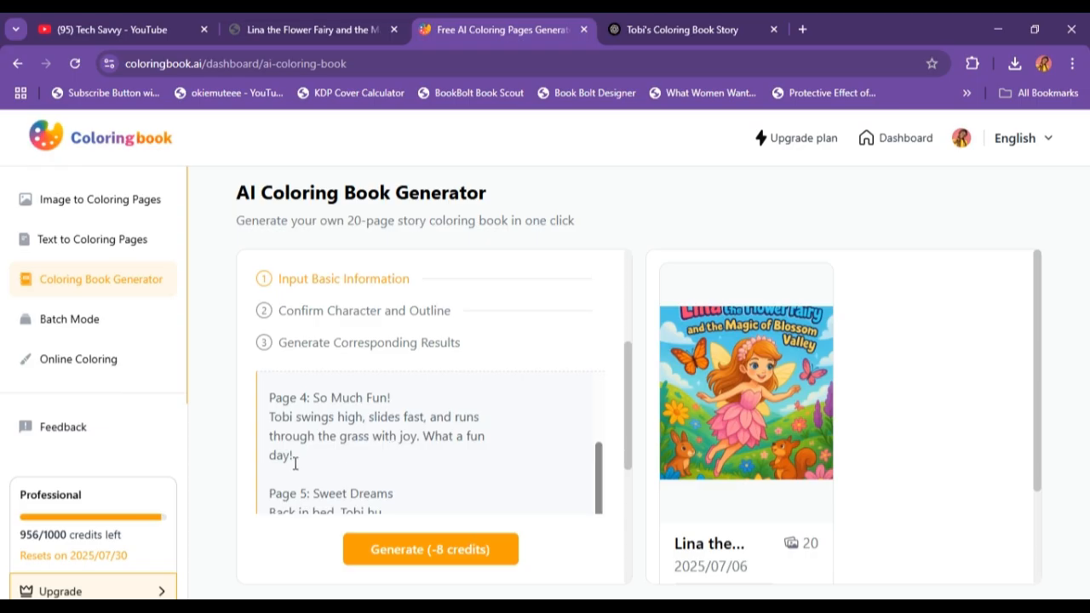
{"action": "key", "text": "BackSpace"}
{"action": "key", "text": "BackSpace"}
{"action": "key", "text": "BackSpace"}
{"action": "key", "text": "BackSpace"}
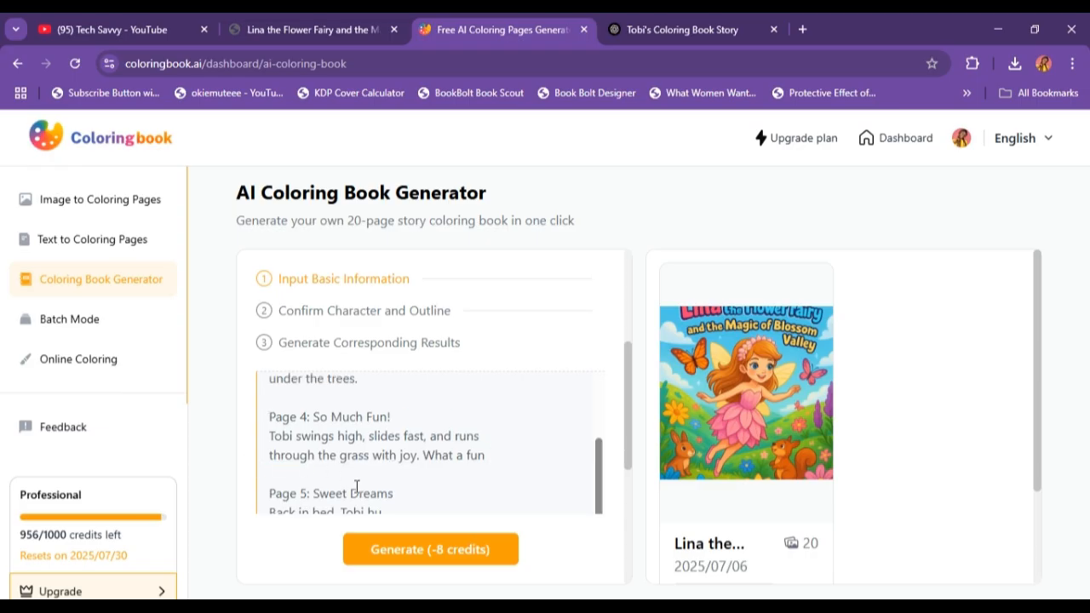
Step: Trim more text from the end of the story outline, cutting the last line of the Page 4 description
{"action": "scroll", "coordinate": [356, 486], "scroll_direction": "down", "scroll_amount": 1}
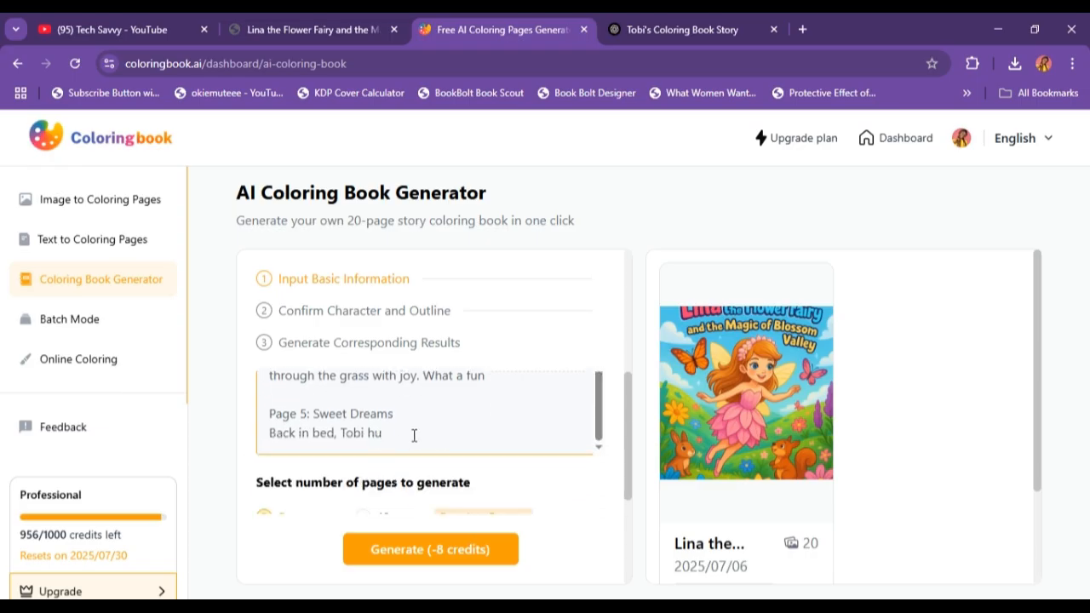
{"action": "left_click_drag", "start_coordinate": [414, 436], "coordinate": [259, 451]}
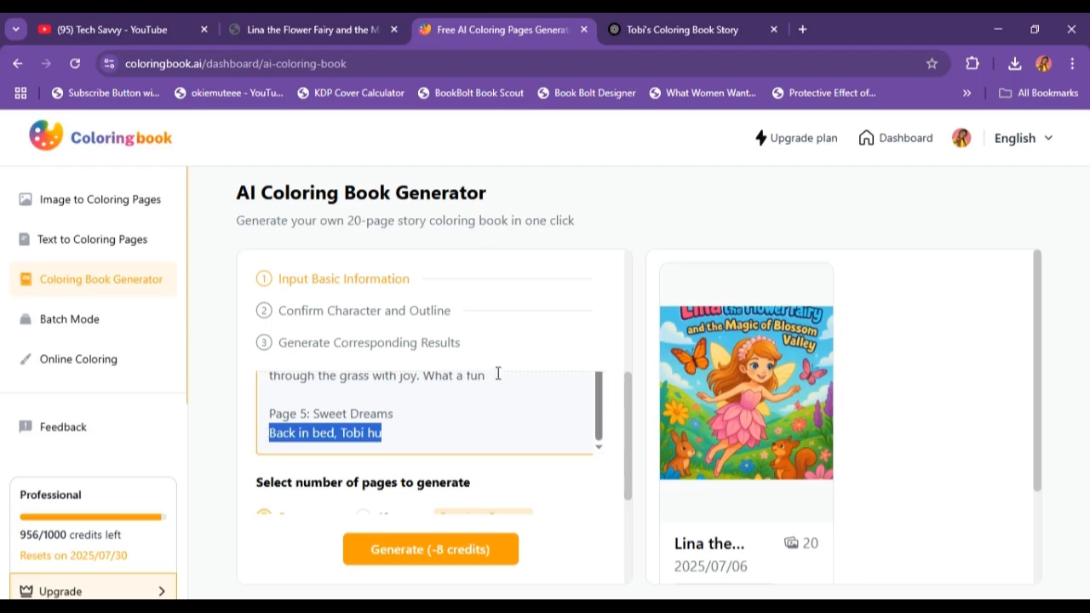
{"action": "left_click_drag", "start_coordinate": [498, 374], "coordinate": [266, 379]}
{"action": "key", "text": "BackSpace"}
{"action": "scroll", "coordinate": [425, 417], "scroll_direction": "up", "scroll_amount": 3}
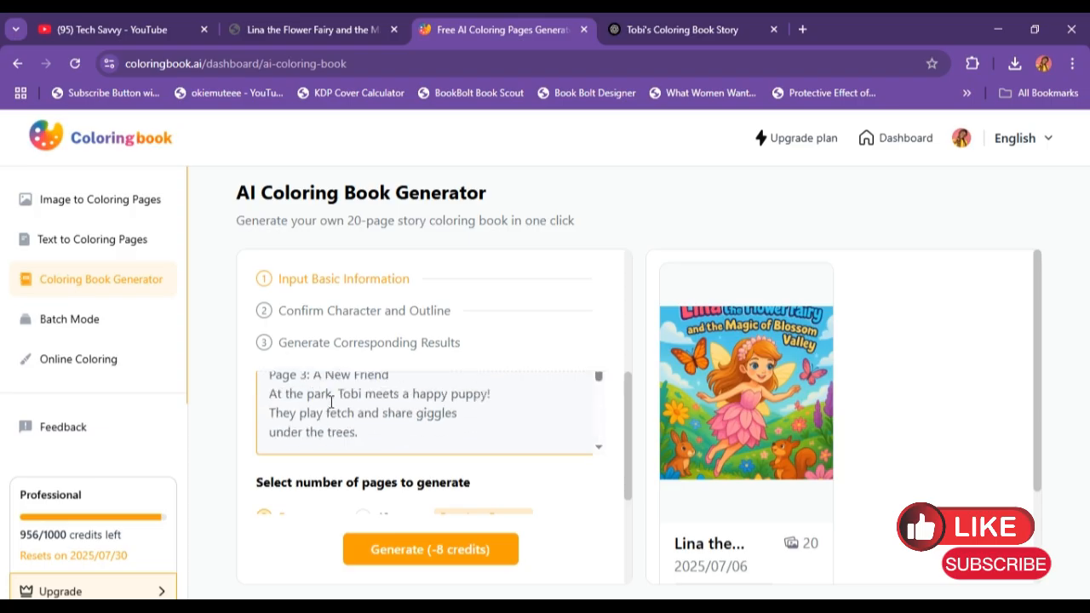
{"action": "scroll", "coordinate": [451, 407], "scroll_direction": "down", "scroll_amount": 3}
{"action": "left_click_drag", "start_coordinate": [496, 375], "coordinate": [331, 398]}
{"action": "key", "text": "BackSpace"}
Step: Delete "bloom, and butterflies dance around." from the Page 2 description and generate the coloring book from the trimmed outline
{"action": "scroll", "coordinate": [372, 403], "scroll_direction": "up", "scroll_amount": 5}
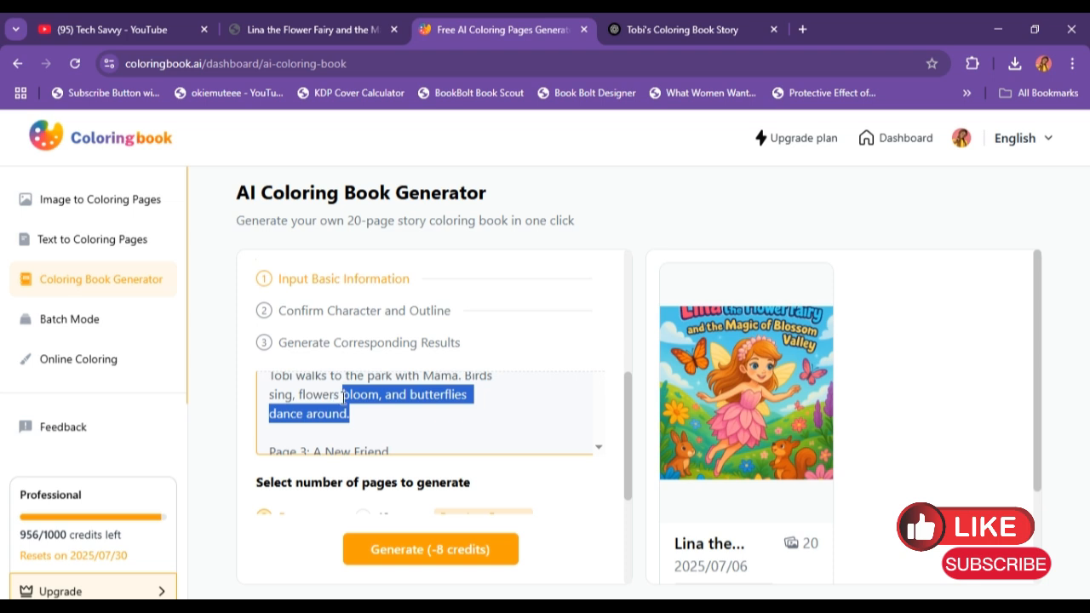
{"action": "key", "text": "BackSpace"}
{"action": "scroll", "coordinate": [355, 394], "scroll_direction": "up", "scroll_amount": 5}
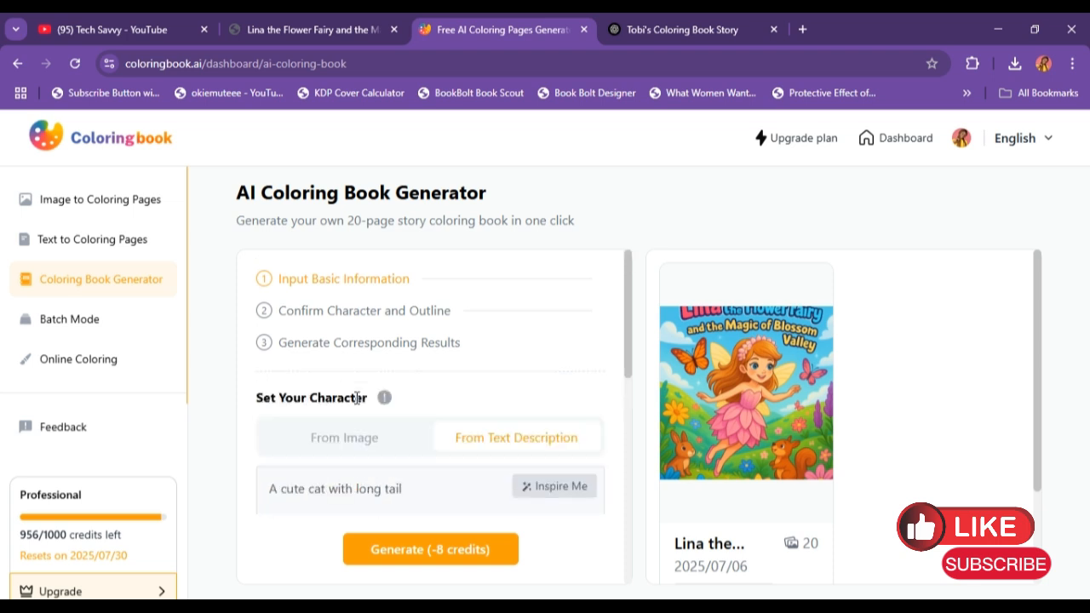
{"action": "scroll", "coordinate": [404, 511], "scroll_direction": "down", "scroll_amount": 3}
{"action": "left_click", "coordinate": [408, 550]}
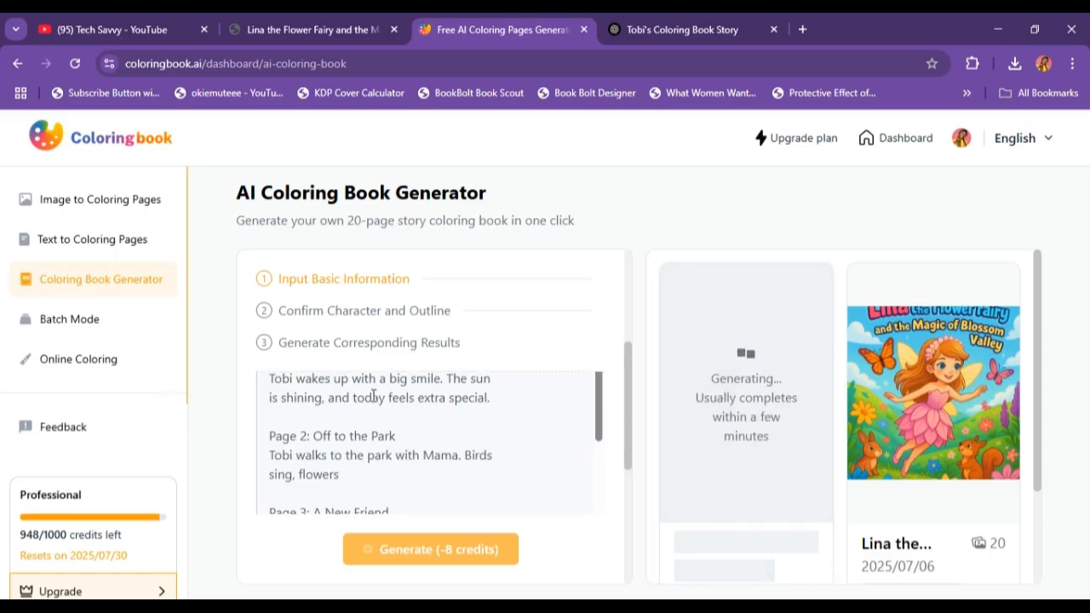
Step: Compare the generated cat character options and continue to the storyline confirmation with the selected character
{"action": "scroll", "coordinate": [395, 377], "scroll_direction": "down", "scroll_amount": 2}
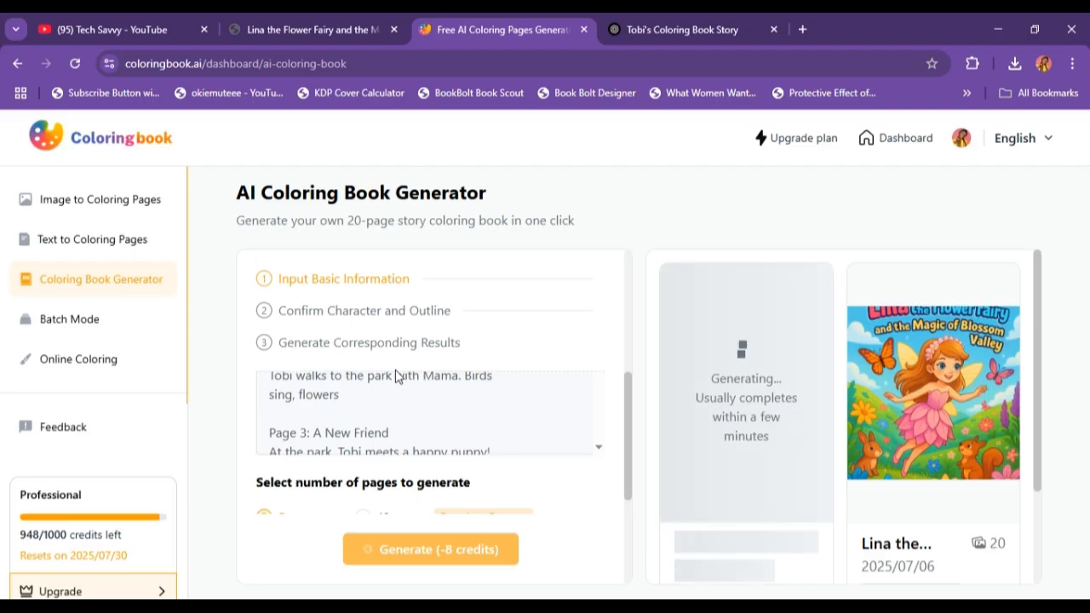
{"action": "scroll", "coordinate": [395, 377], "scroll_direction": "down", "scroll_amount": 3}
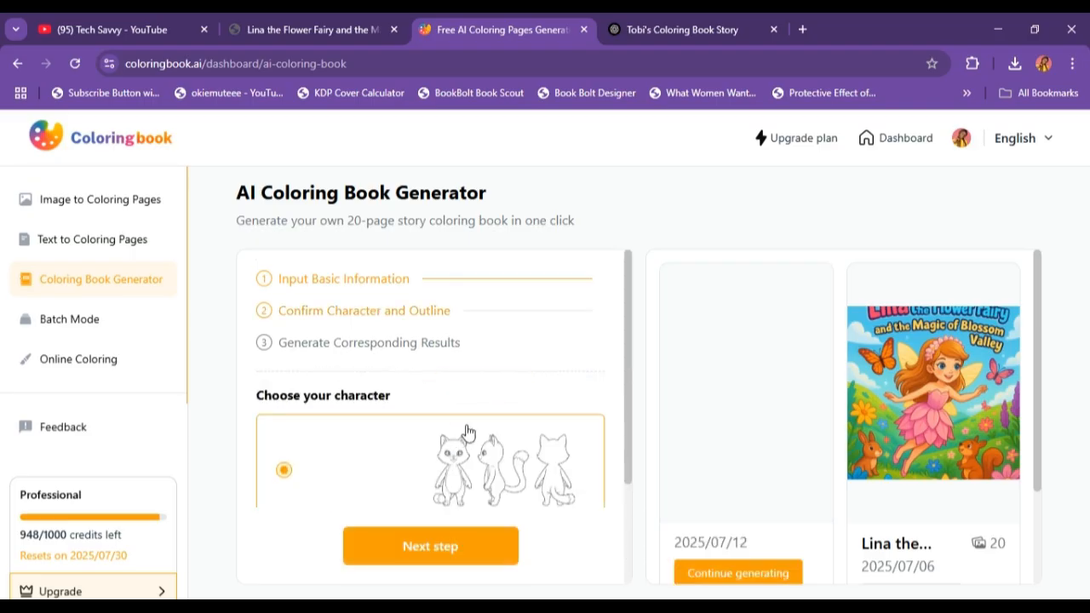
{"action": "scroll", "coordinate": [466, 433], "scroll_direction": "down", "scroll_amount": 2}
{"action": "scroll", "coordinate": [466, 433], "scroll_direction": "up", "scroll_amount": 2}
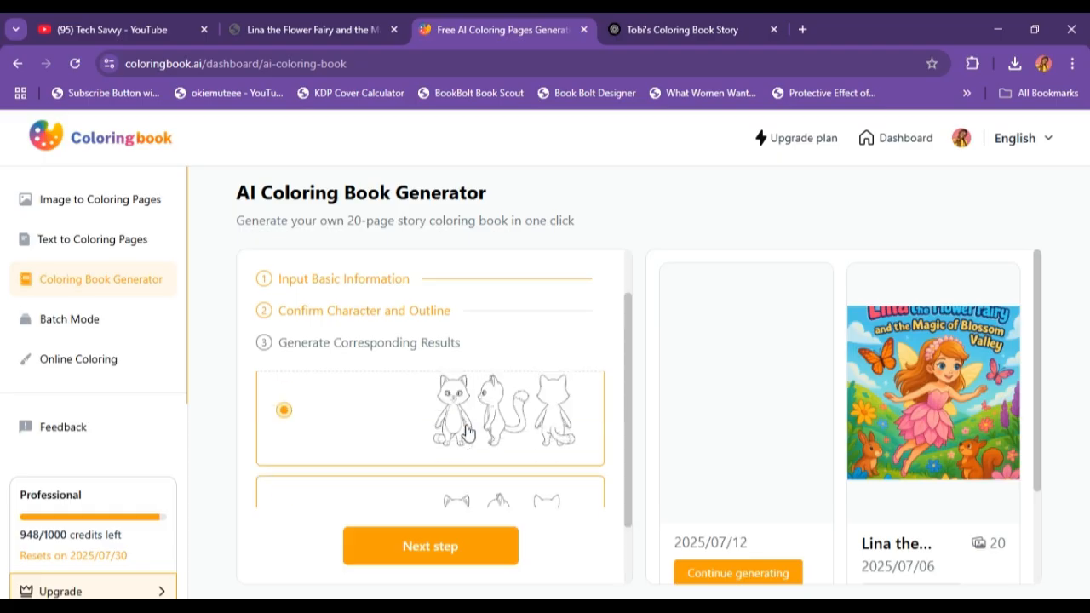
{"action": "scroll", "coordinate": [425, 428], "scroll_direction": "up", "scroll_amount": 2}
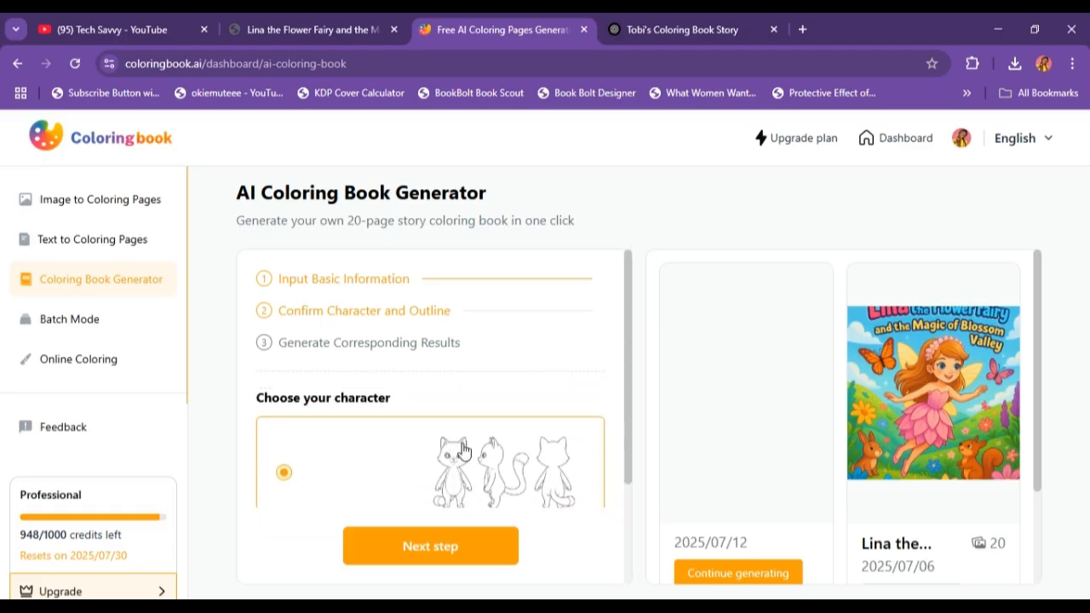
{"action": "scroll", "coordinate": [455, 439], "scroll_direction": "down", "scroll_amount": 3}
{"action": "left_click", "coordinate": [430, 546]}
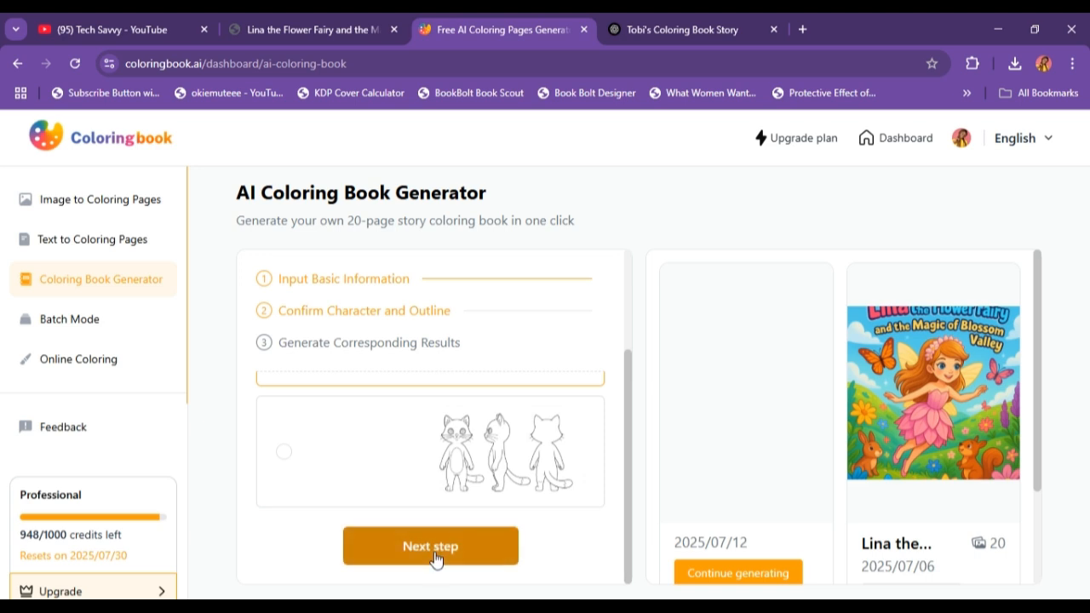
Step: Review the title and the Page 1 to Page 5 descriptions of the storyline, and start generating the book
{"action": "scroll", "coordinate": [377, 399], "scroll_direction": "up", "scroll_amount": 3}
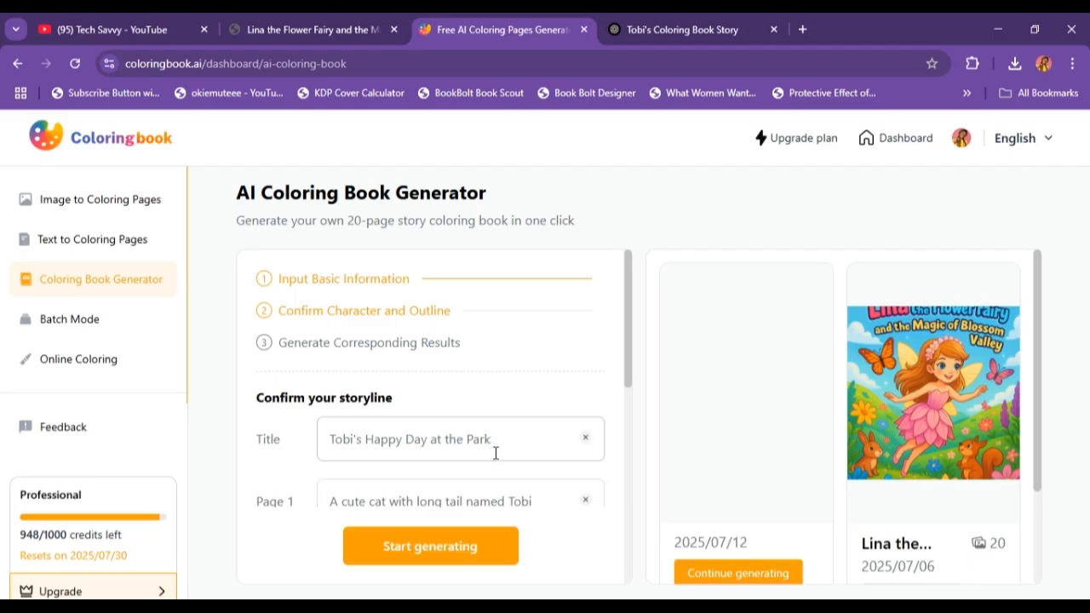
{"action": "scroll", "coordinate": [489, 451], "scroll_direction": "down", "scroll_amount": 2}
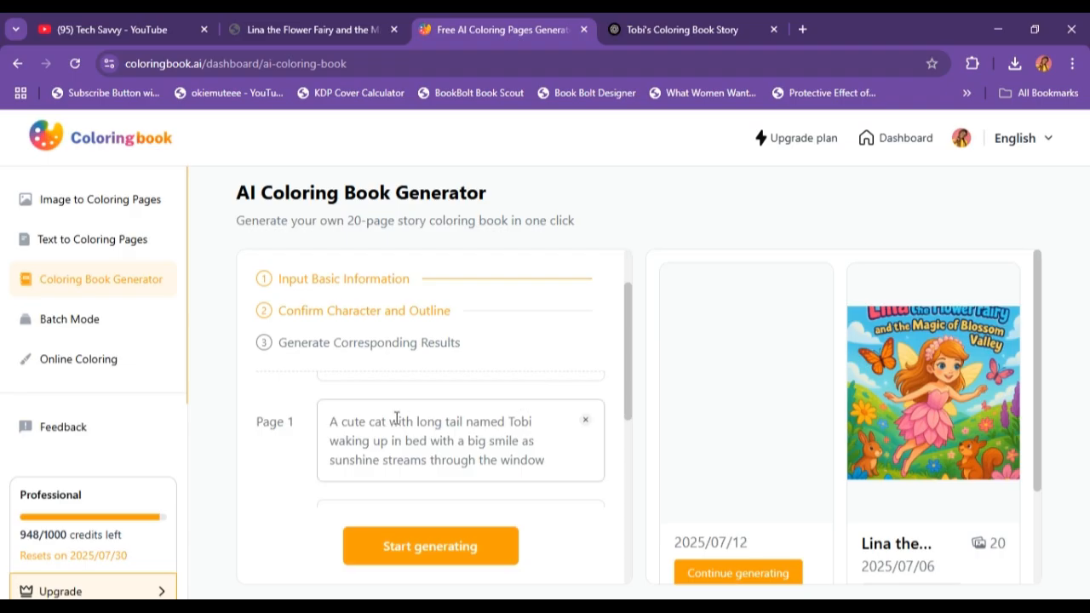
{"action": "scroll", "coordinate": [397, 417], "scroll_direction": "down", "scroll_amount": 6}
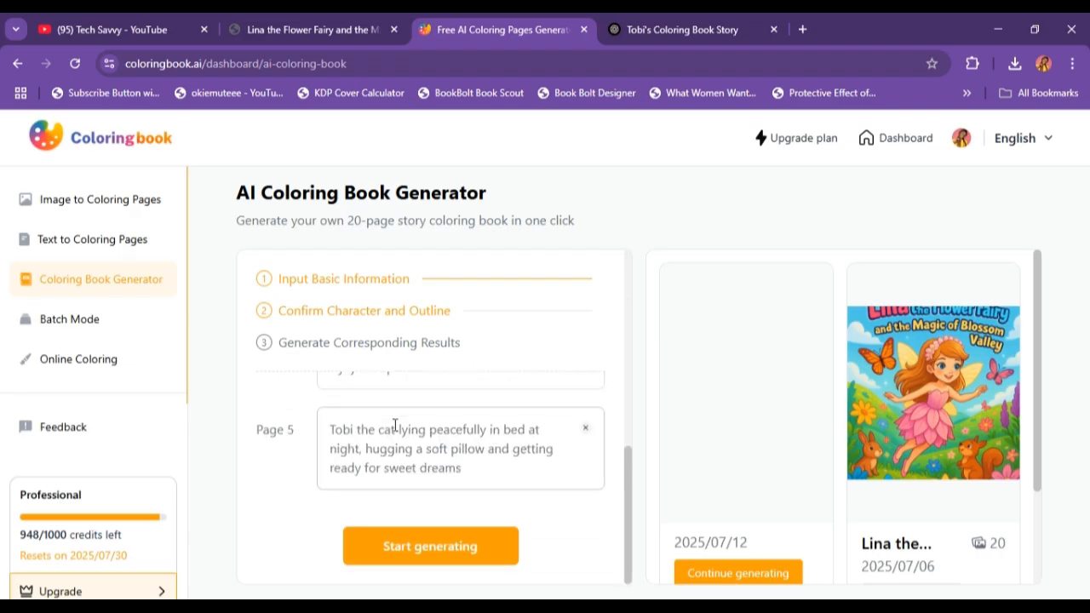
{"action": "left_click", "coordinate": [420, 560]}
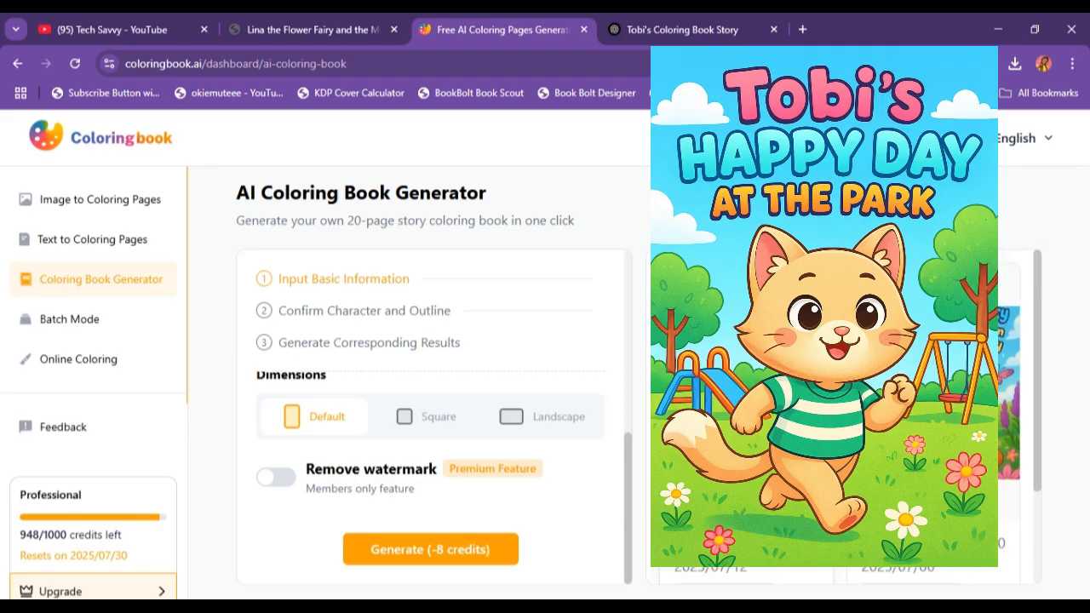
Step: Download the Tobi's Happy Day coloring book as a PDF and open the downloaded file
{"action": "scroll", "coordinate": [766, 389], "scroll_direction": "down", "scroll_amount": 2}
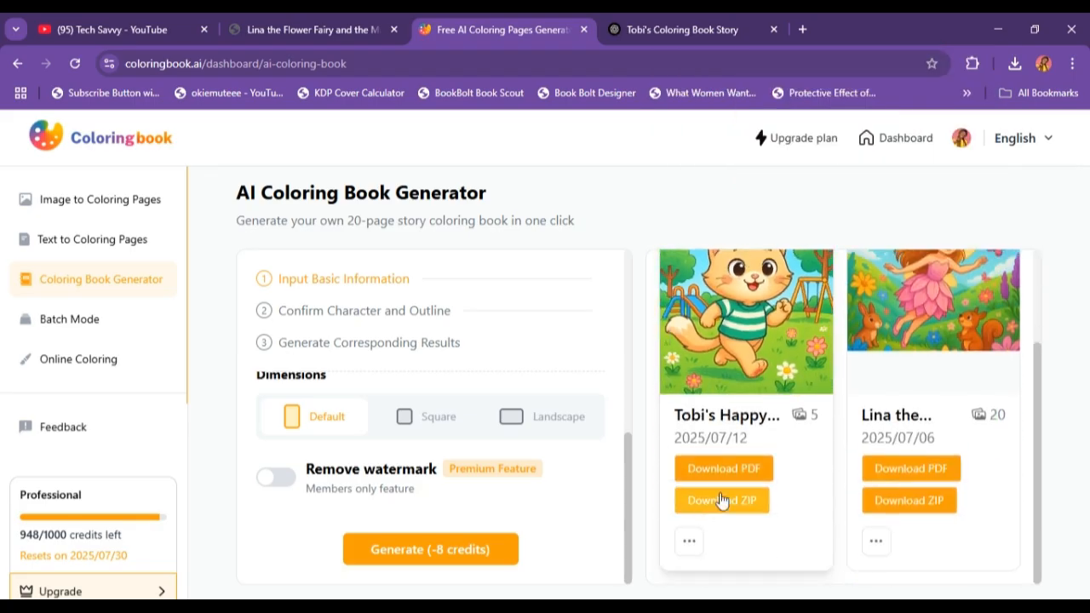
{"action": "left_click", "coordinate": [732, 473]}
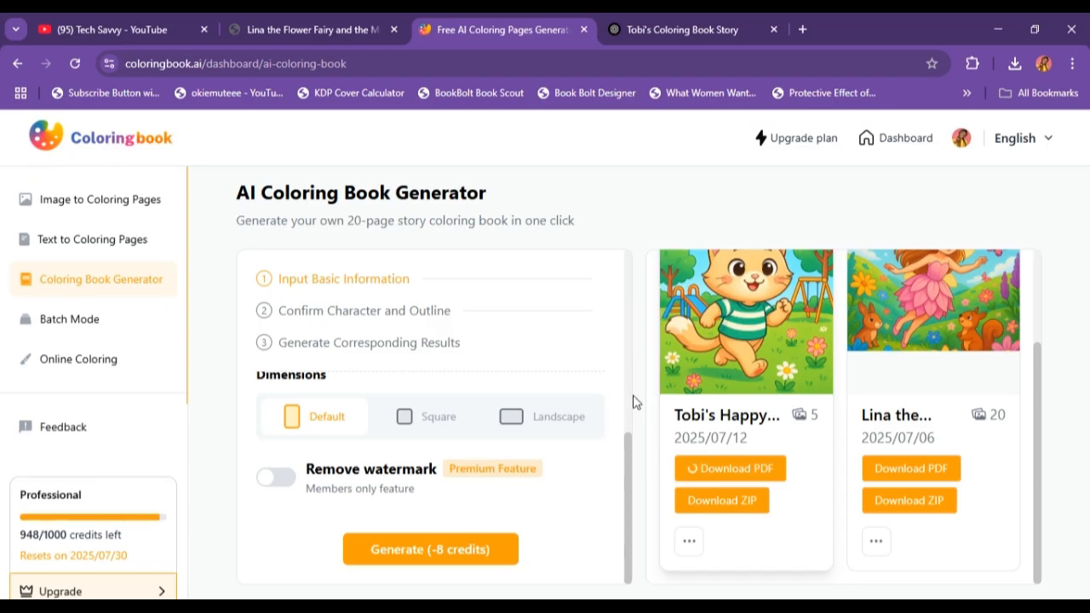
{"action": "scroll", "coordinate": [322, 341], "scroll_direction": "up", "scroll_amount": 5}
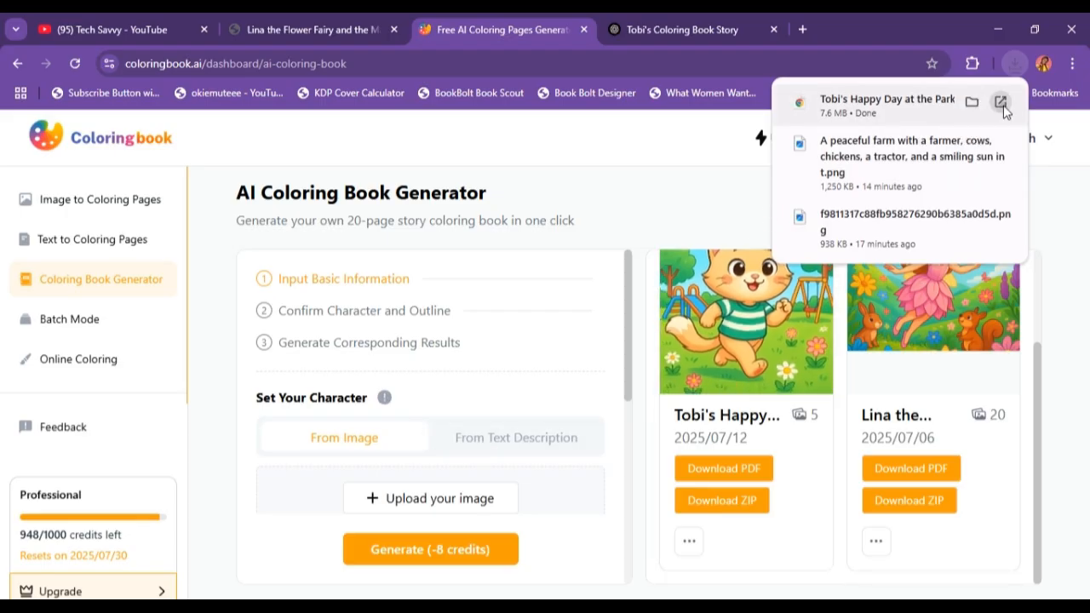
{"action": "left_click", "coordinate": [1000, 102]}
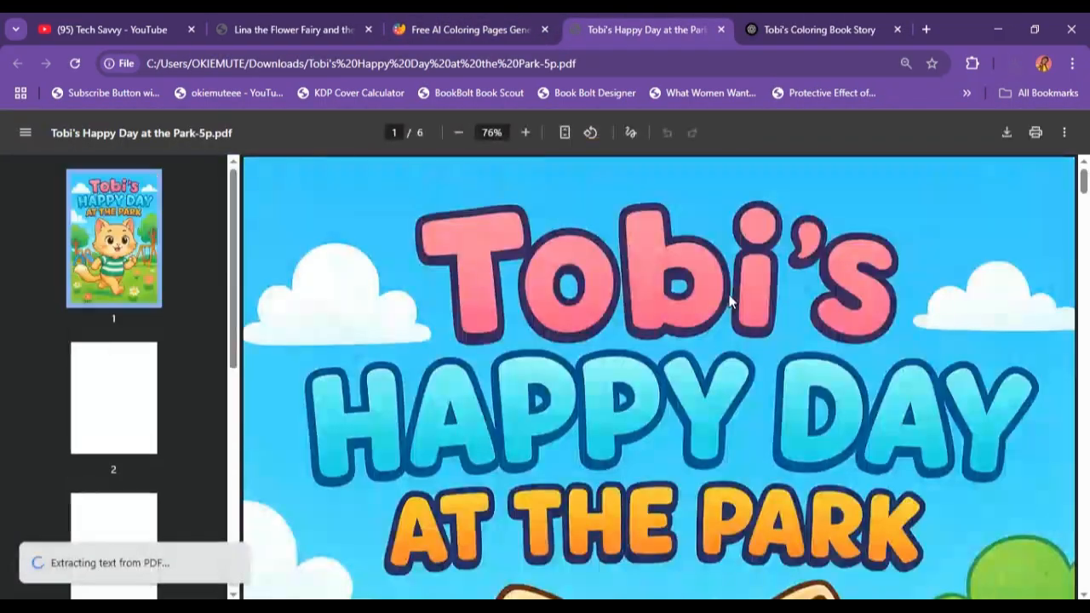
Step: Zoom the PDF out to 33% and look through the cover and all coloring pages to the end
{"action": "scroll", "coordinate": [729, 302], "scroll_direction": "down", "scroll_amount": 5}
{"action": "left_click", "coordinate": [458, 133]}
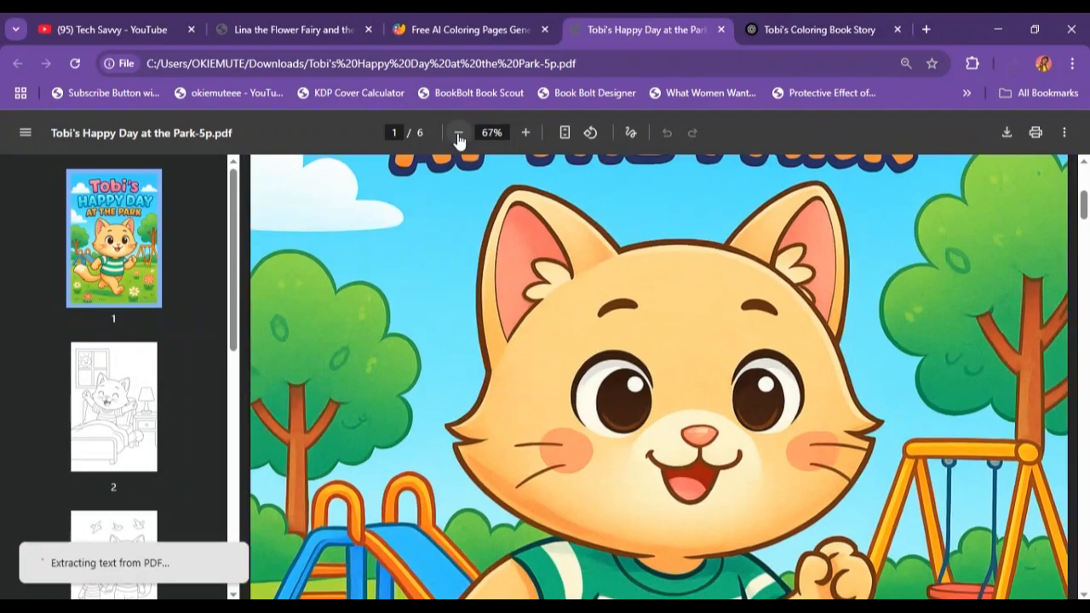
{"action": "left_click", "coordinate": [458, 135]}
{"action": "left_click", "coordinate": [458, 134]}
{"action": "scroll", "coordinate": [618, 364], "scroll_direction": "down", "scroll_amount": 5}
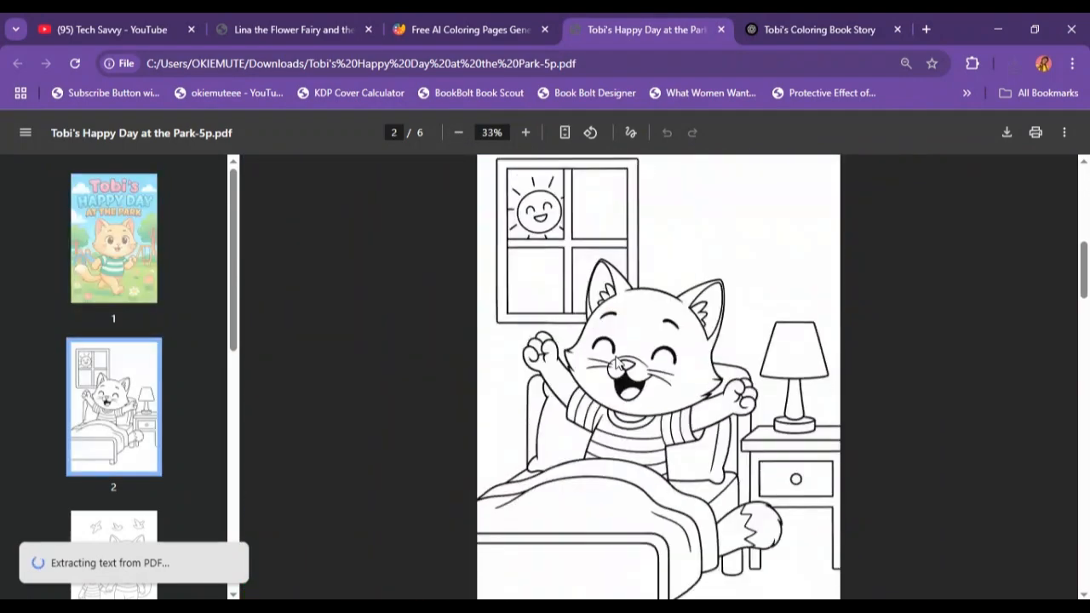
{"action": "scroll", "coordinate": [619, 365], "scroll_direction": "down", "scroll_amount": 15}
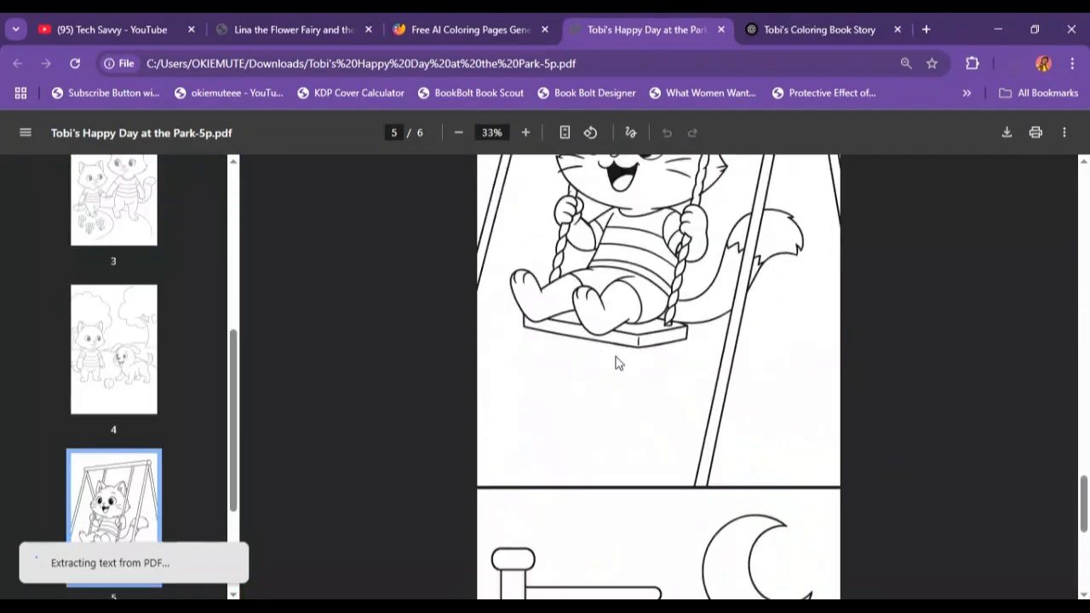
{"action": "scroll", "coordinate": [619, 364], "scroll_direction": "down", "scroll_amount": 5}
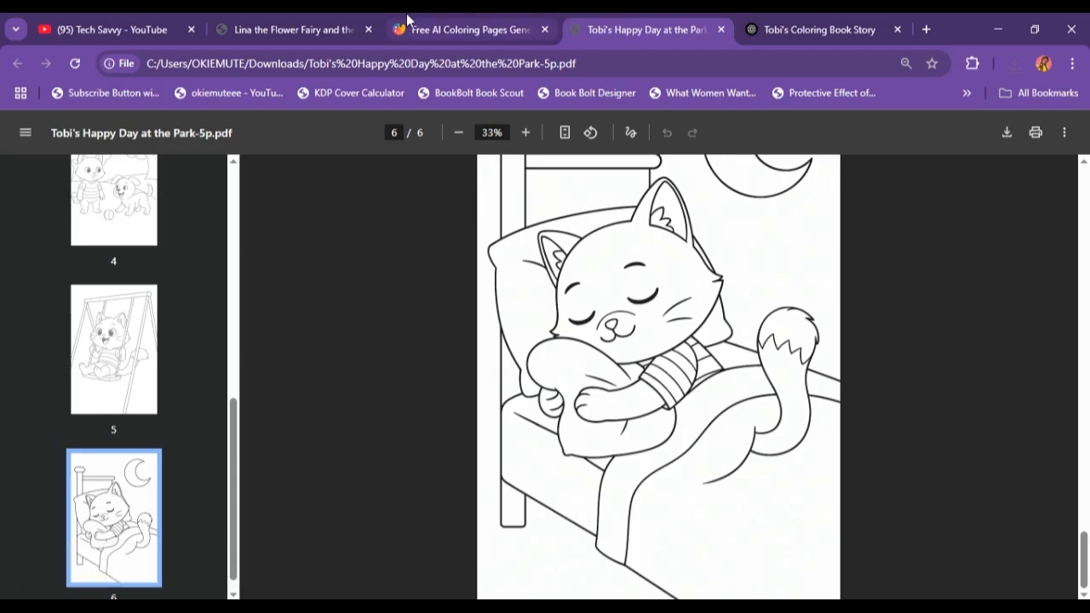
Step: Return to the AI Coloring Book Generator and review its dimensions, watermark and page-count options
{"action": "left_click", "coordinate": [444, 22]}
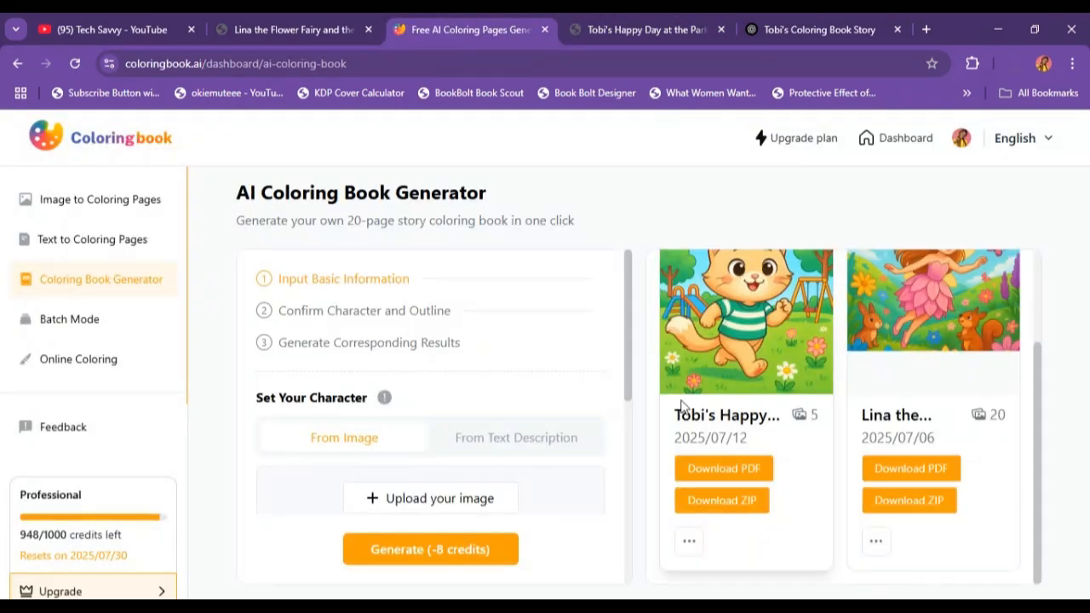
{"action": "scroll", "coordinate": [490, 419], "scroll_direction": "down", "scroll_amount": 5}
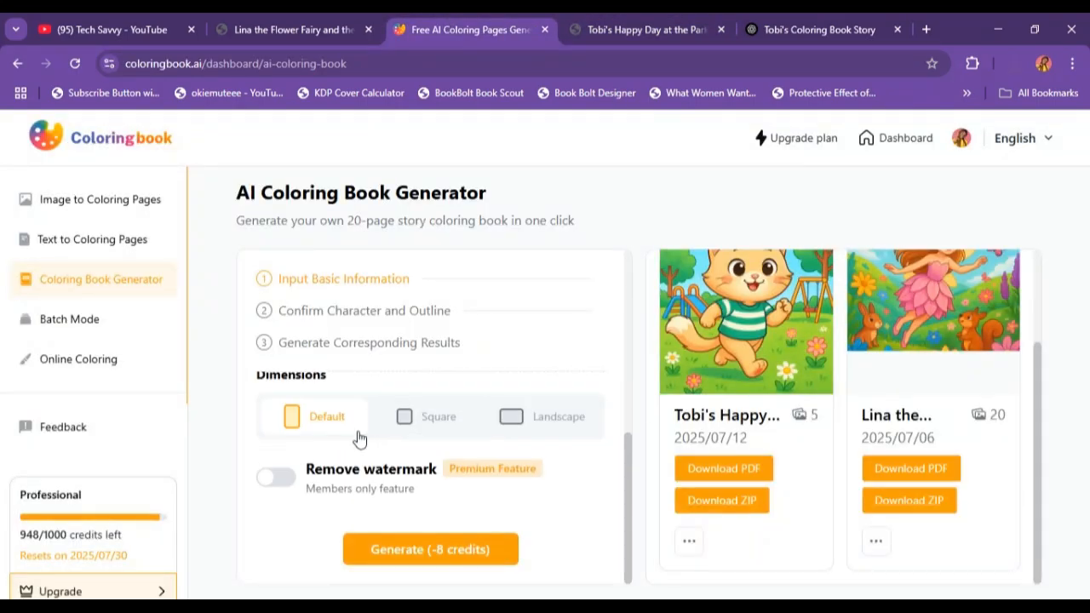
{"action": "scroll", "coordinate": [360, 459], "scroll_direction": "up", "scroll_amount": 2}
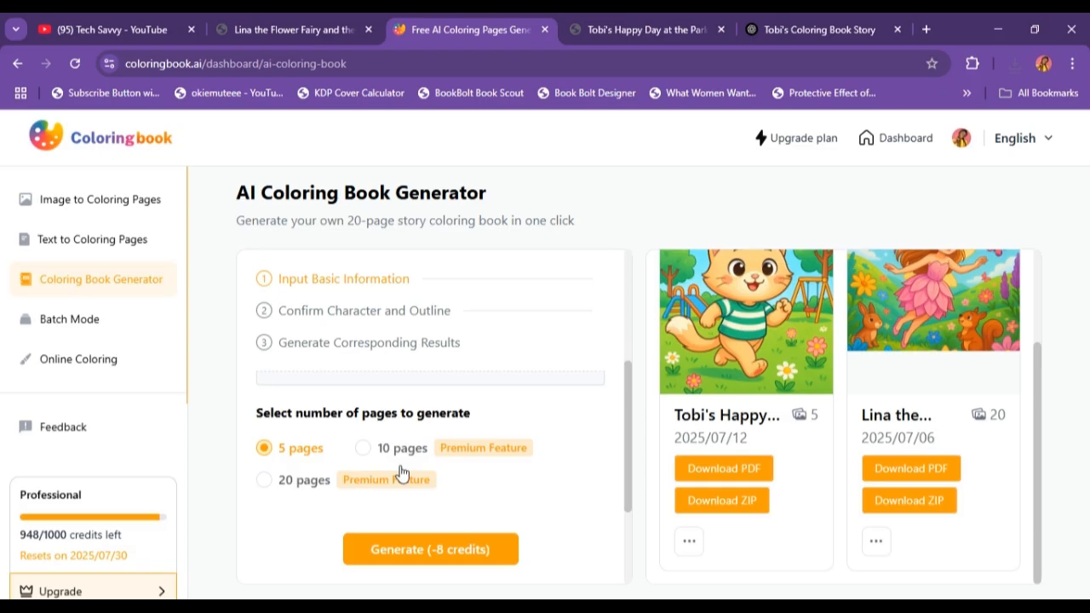
{"action": "scroll", "coordinate": [401, 473], "scroll_direction": "down", "scroll_amount": 2}
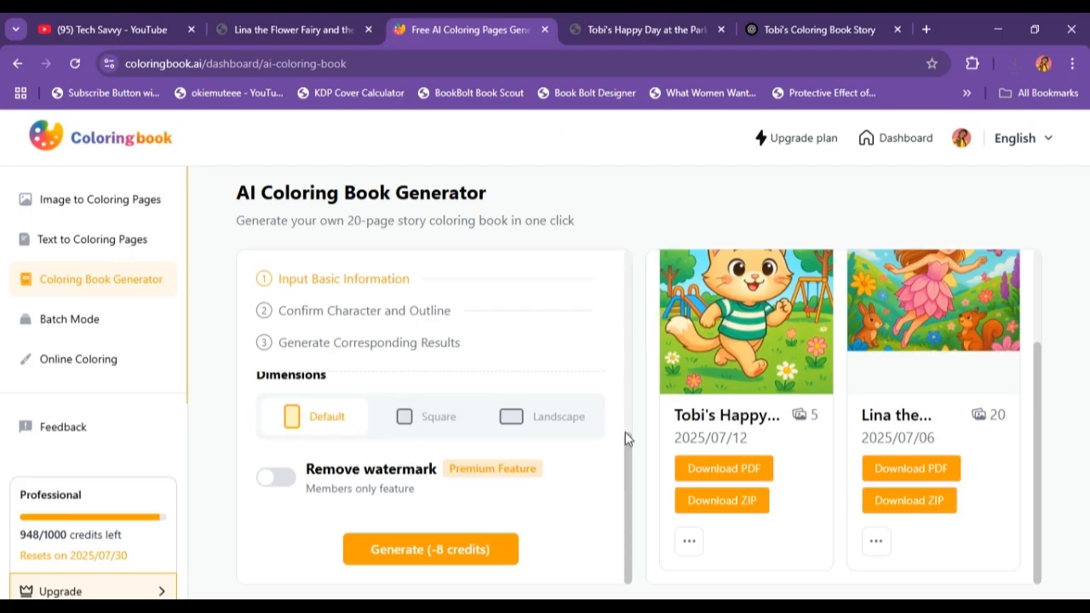
Step: Replace the open Tobi PDF with the Canva home page
{"action": "left_click", "coordinate": [654, 31]}
{"action": "left_click", "coordinate": [635, 60]}
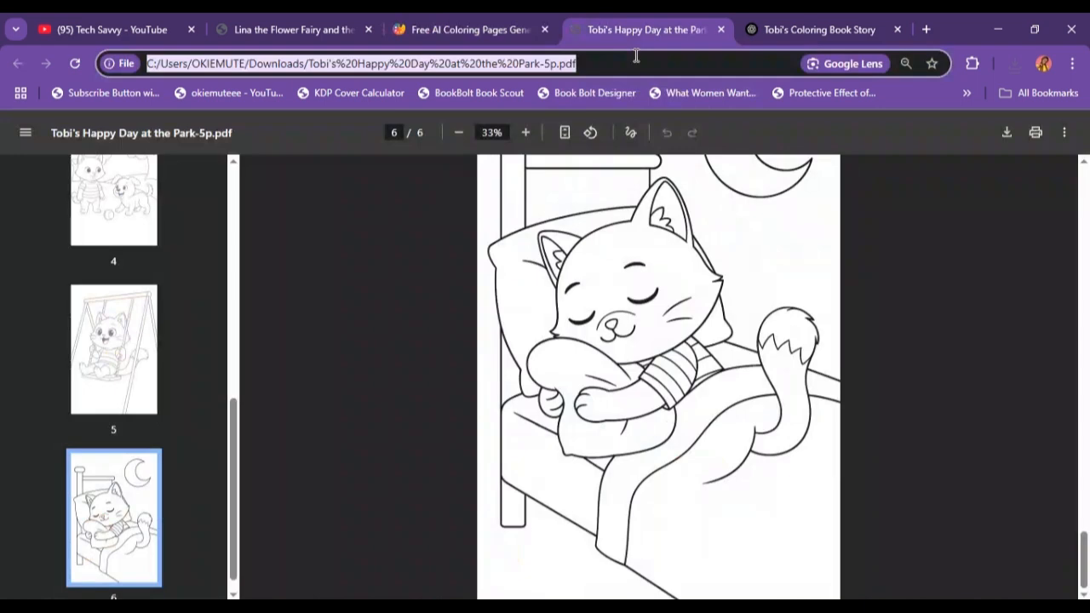
{"action": "type", "text": "canva"}
{"action": "key", "text": "Return"}
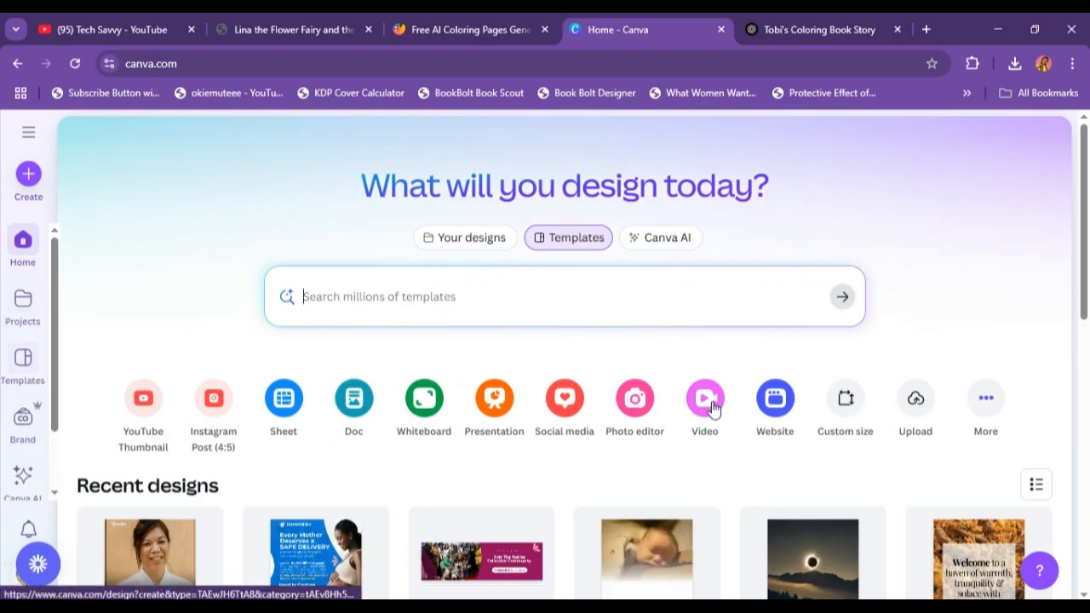
Step: Upload the Lina the Flower Fairy PDF from New folder (39) to Canva
{"action": "scroll", "coordinate": [893, 418], "scroll_direction": "down", "scroll_amount": 5}
{"action": "scroll", "coordinate": [884, 499], "scroll_direction": "up", "scroll_amount": 5}
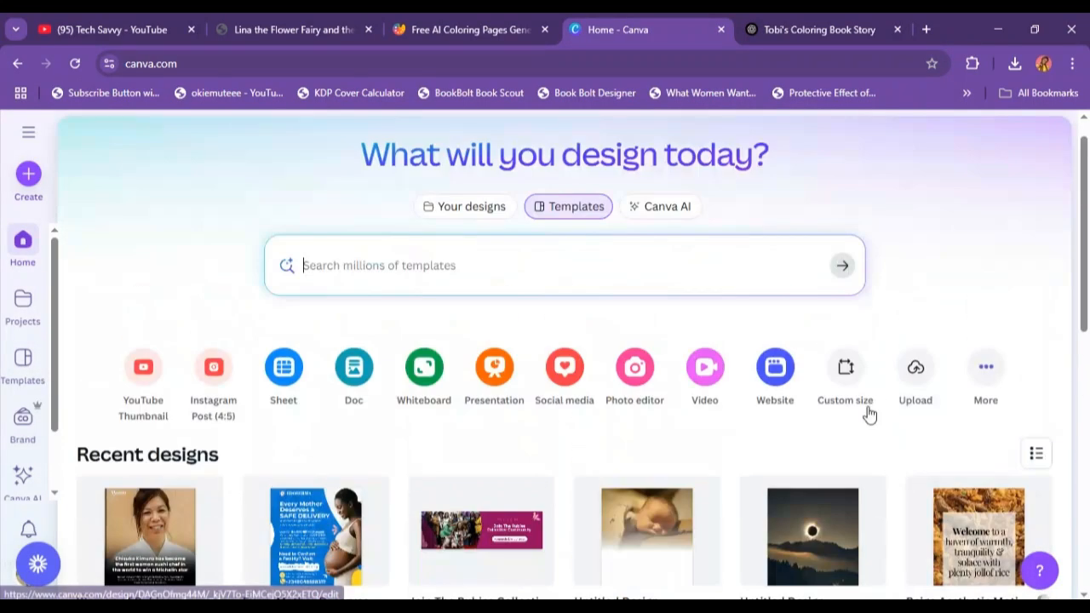
{"action": "left_click", "coordinate": [913, 407]}
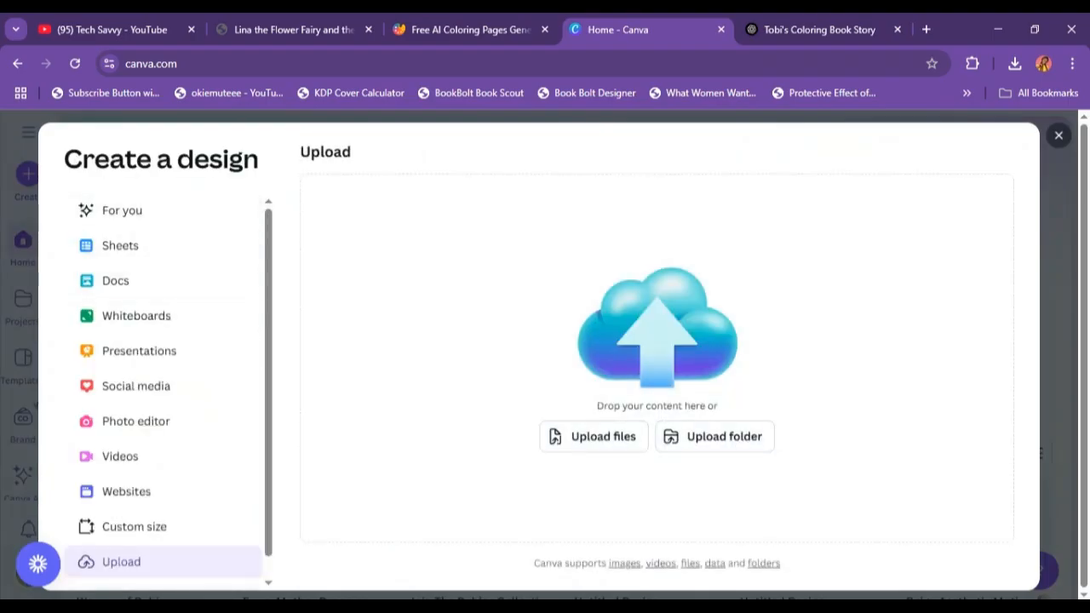
{"action": "left_click", "coordinate": [472, 602]}
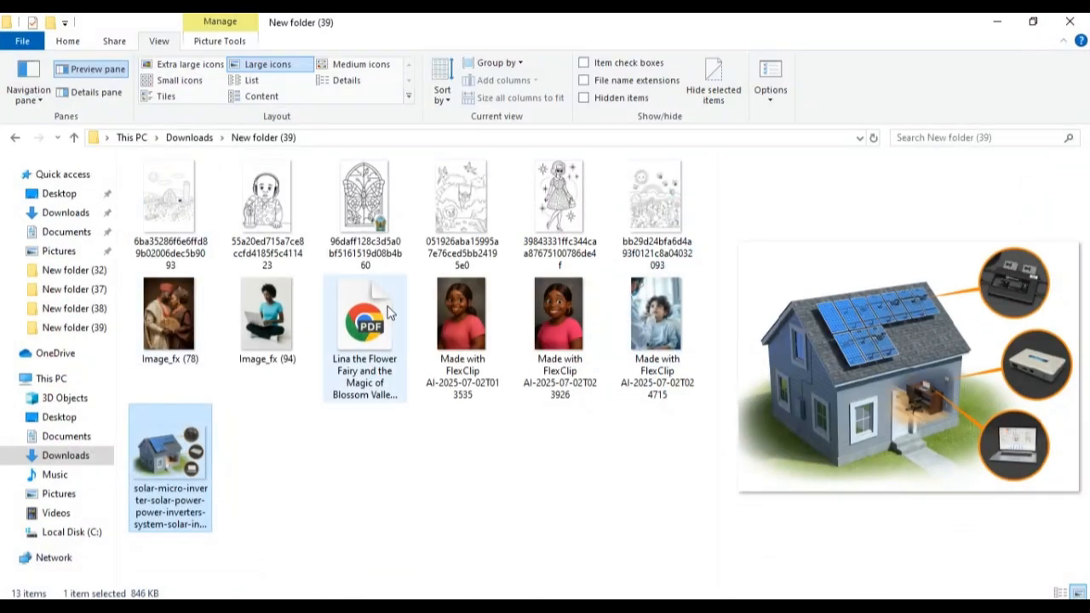
{"action": "left_click", "coordinate": [379, 317]}
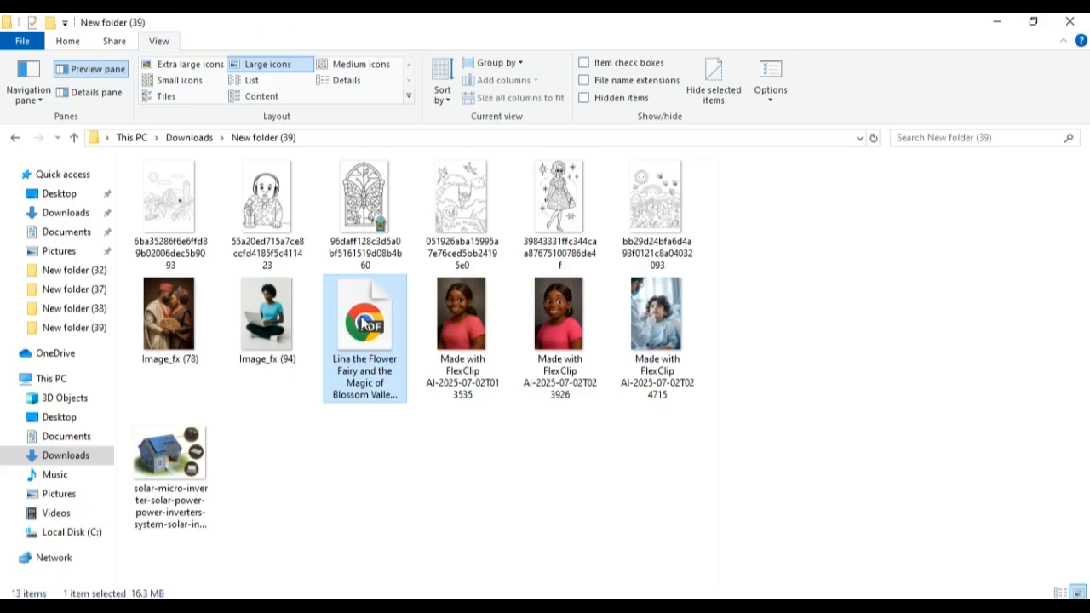
{"action": "left_click_drag", "start_coordinate": [434, 596], "coordinate": [602, 377]}
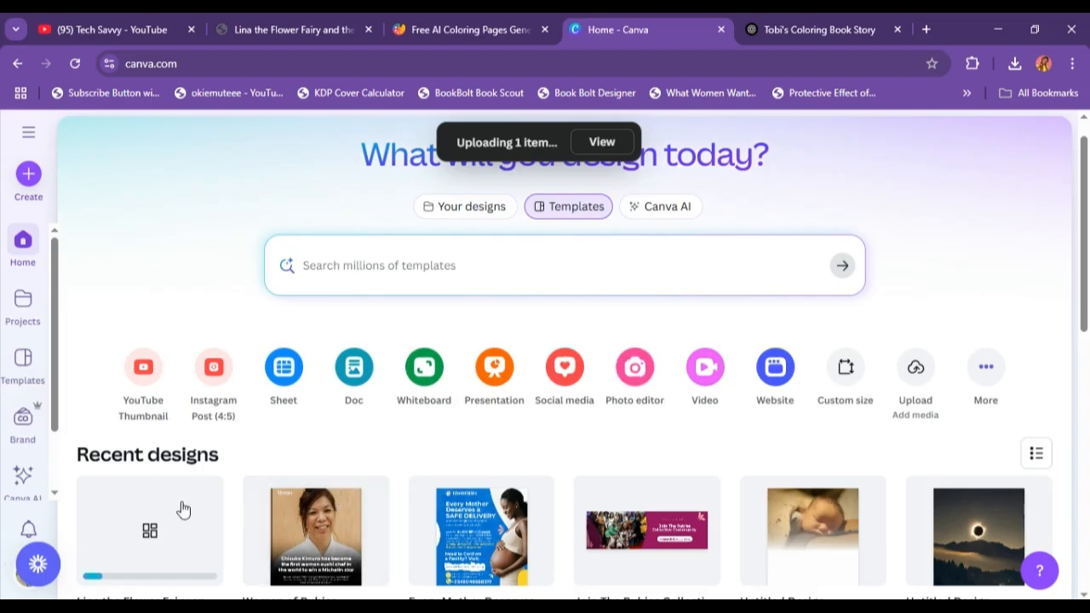
Step: Upload the Tobi's Happy Day at the Park-5p PDF together with the two newest coloring page images from Downloads
{"action": "scroll", "coordinate": [163, 535], "scroll_direction": "down", "scroll_amount": 1}
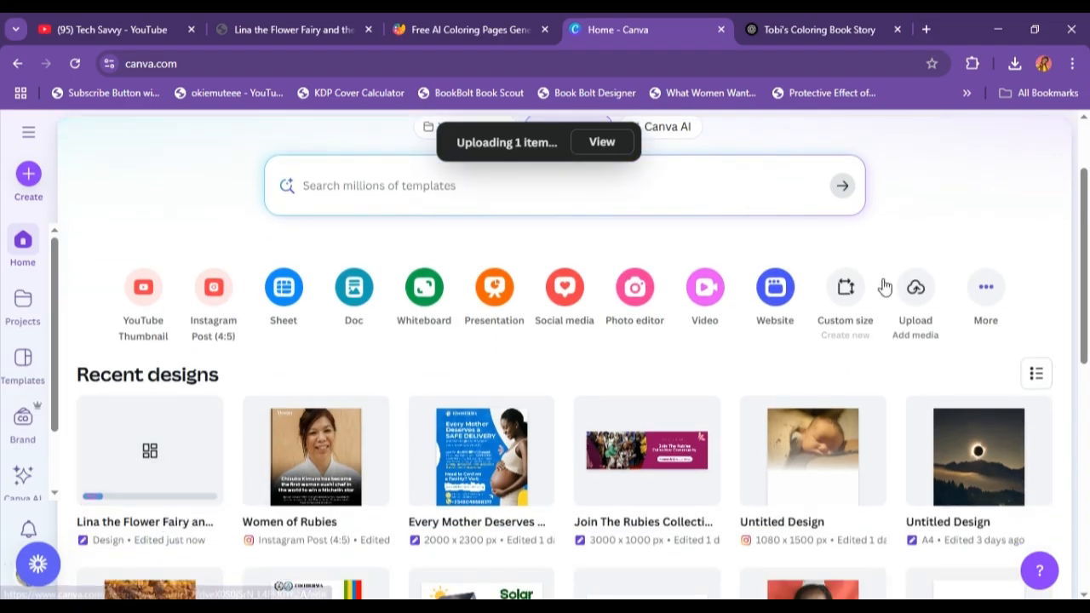
{"action": "left_click", "coordinate": [908, 290]}
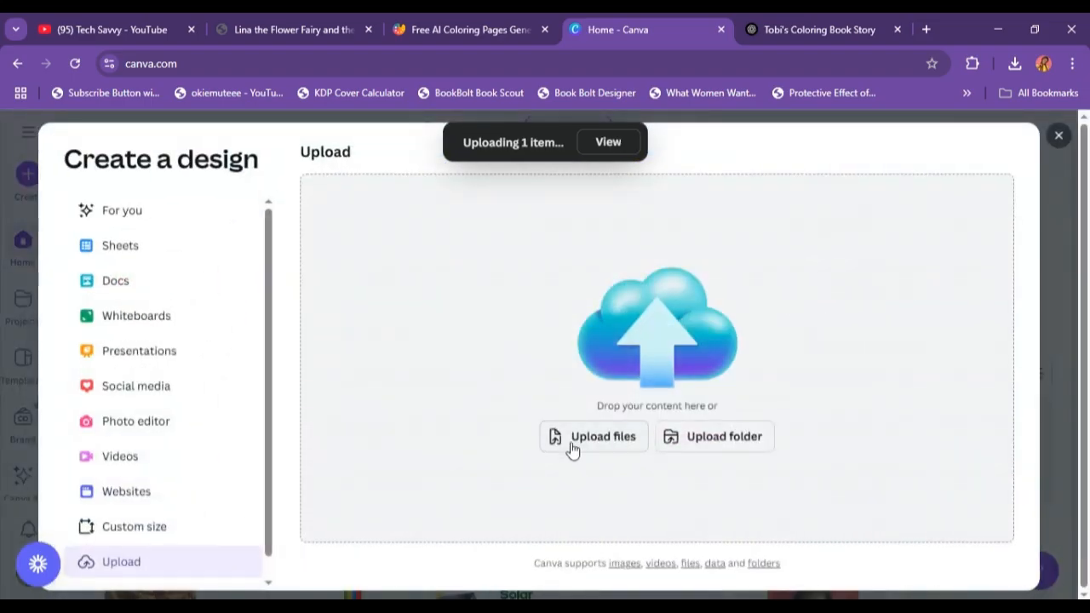
{"action": "left_click", "coordinate": [572, 450]}
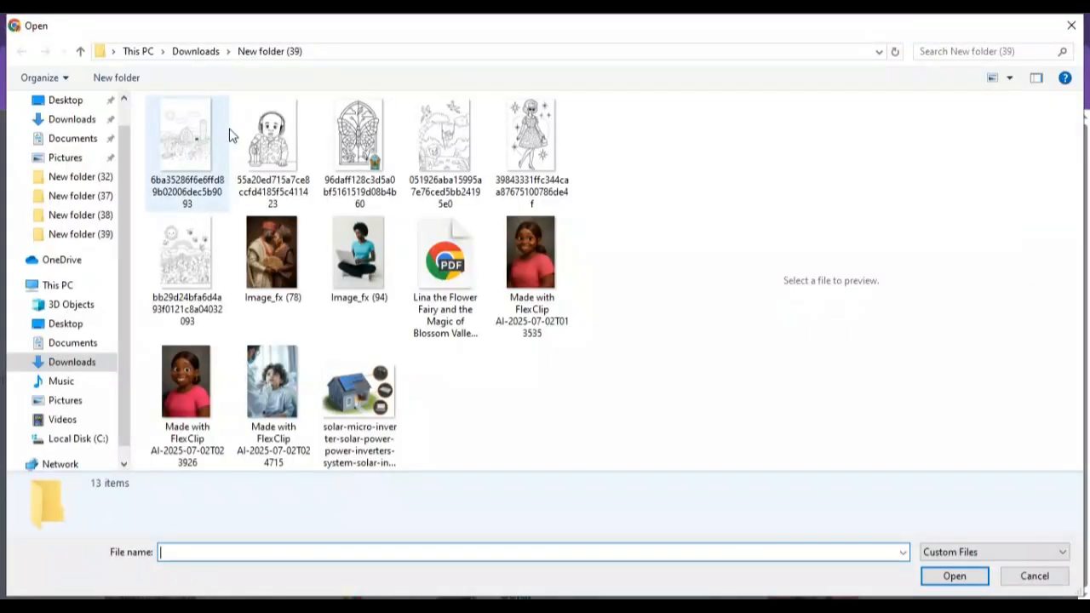
{"action": "left_click", "coordinate": [77, 119]}
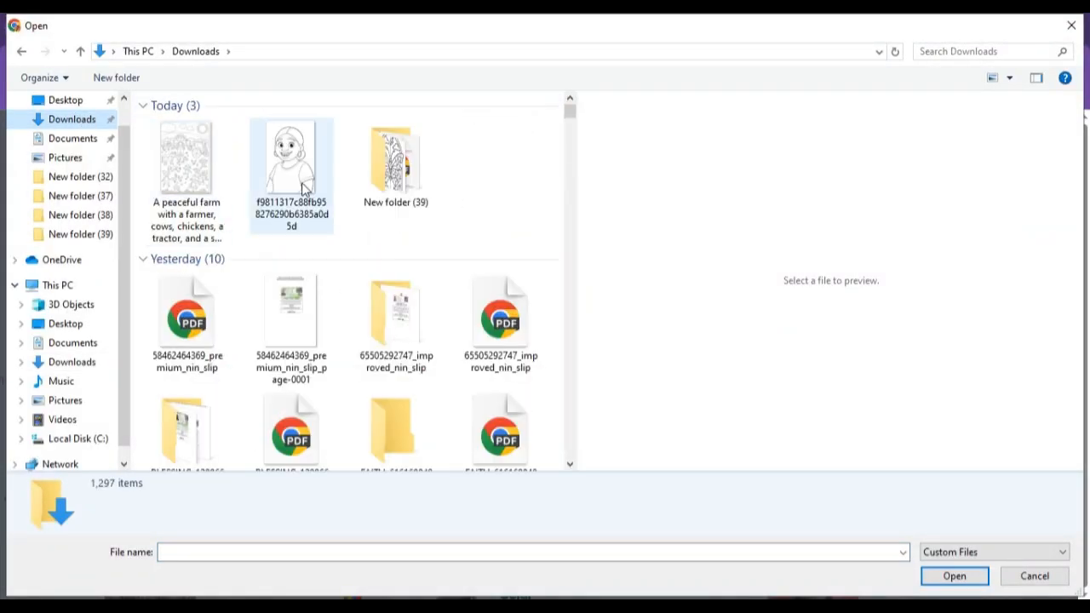
{"action": "left_click", "coordinate": [176, 164]}
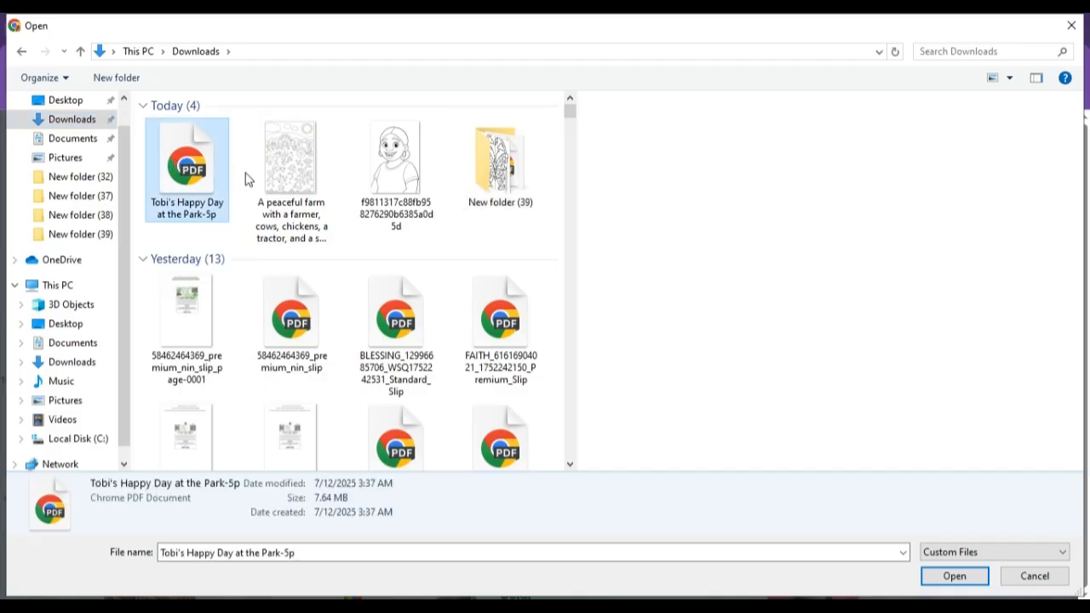
{"action": "left_click", "coordinate": [369, 178], "text": "shift"}
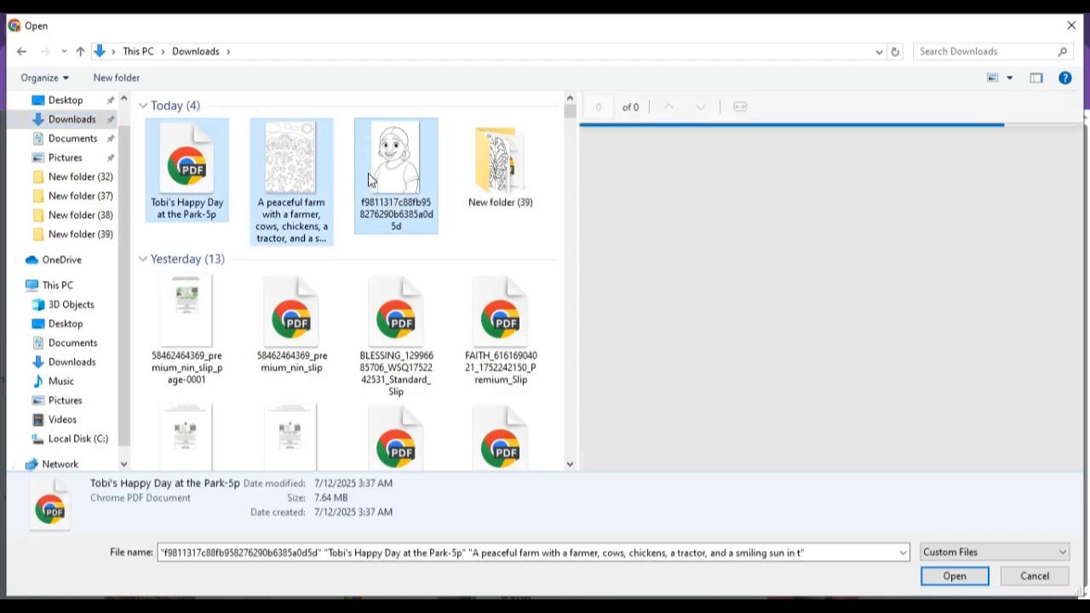
{"action": "left_click", "coordinate": [953, 577]}
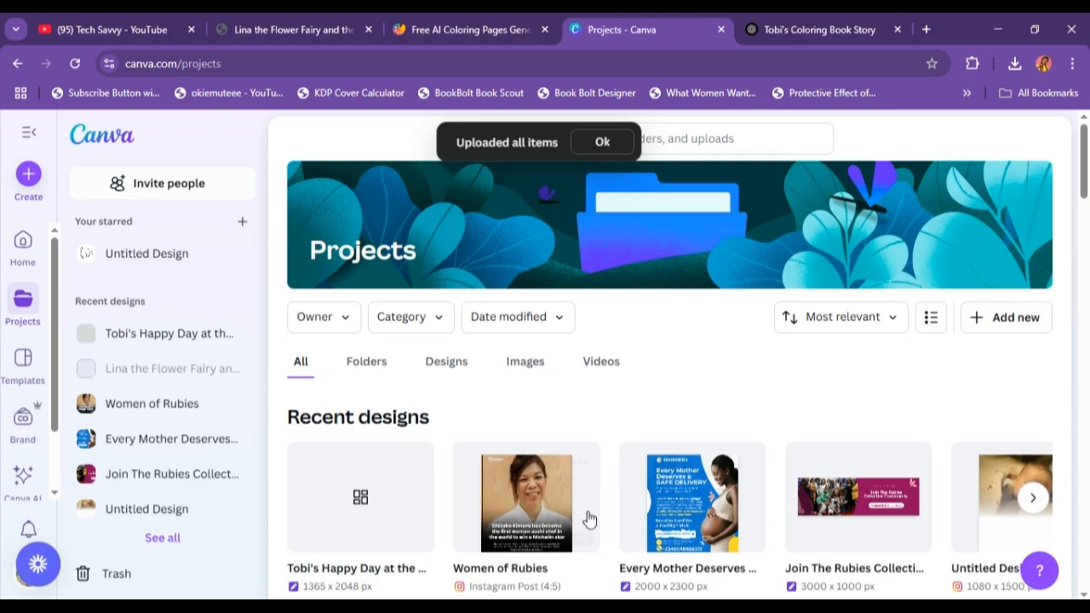
Step: Open the uploaded Tobi's Happy Day at the Park design from the recent designs and go to page 3
{"action": "scroll", "coordinate": [669, 383], "scroll_direction": "down", "scroll_amount": 2}
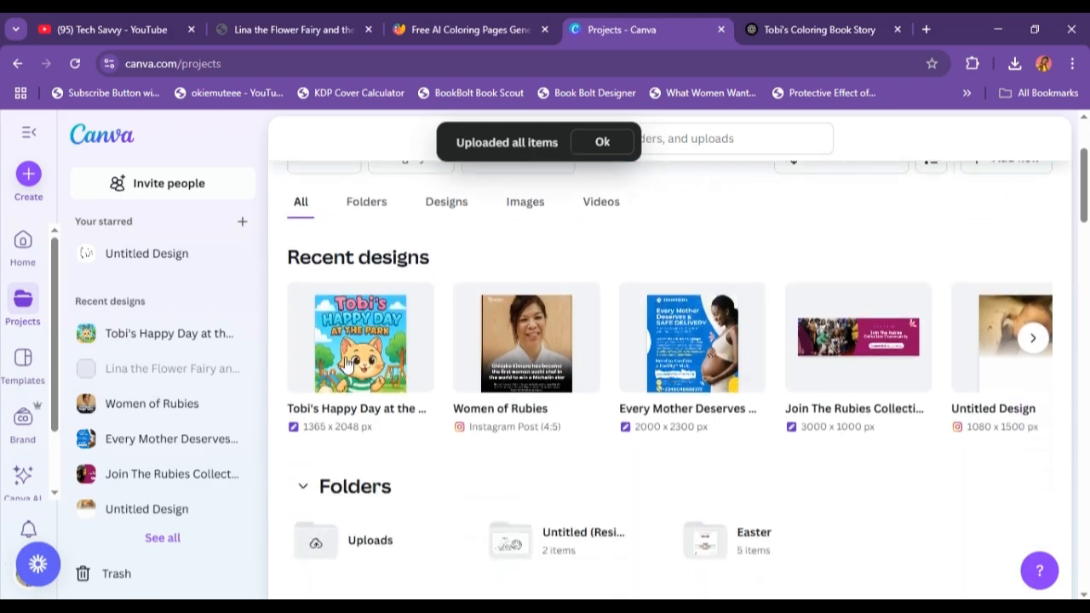
{"action": "left_click", "coordinate": [368, 350]}
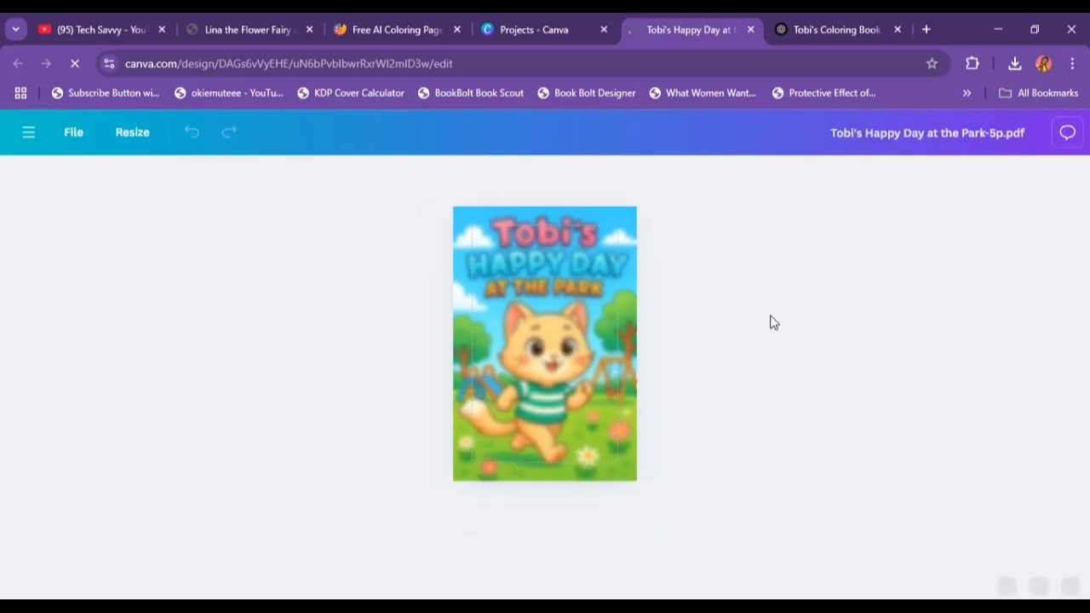
{"action": "left_click", "coordinate": [540, 318]}
{"action": "left_click", "coordinate": [412, 536]}
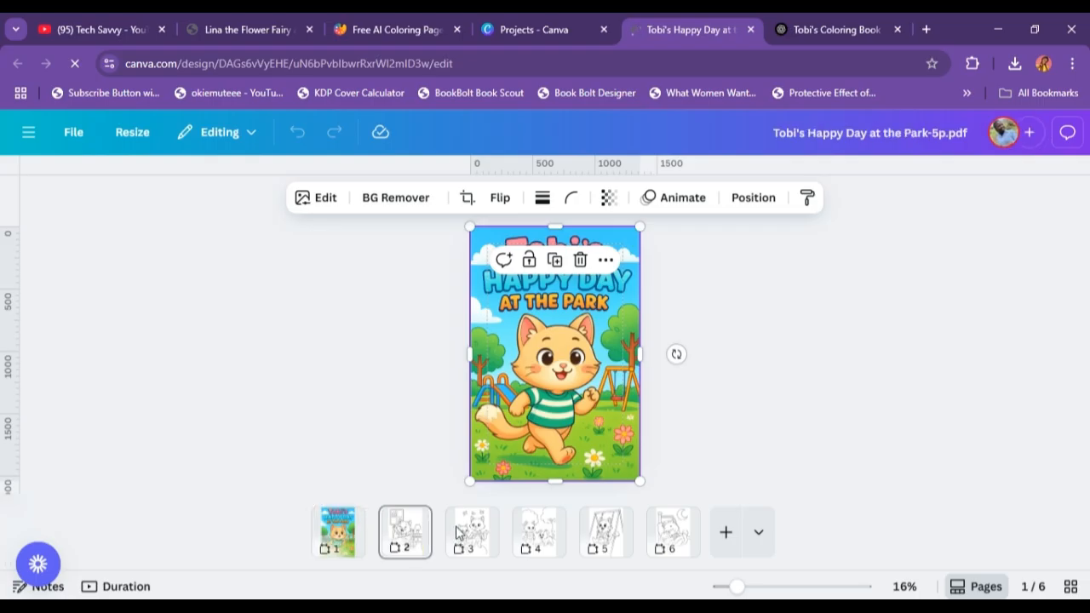
{"action": "left_click", "coordinate": [469, 535]}
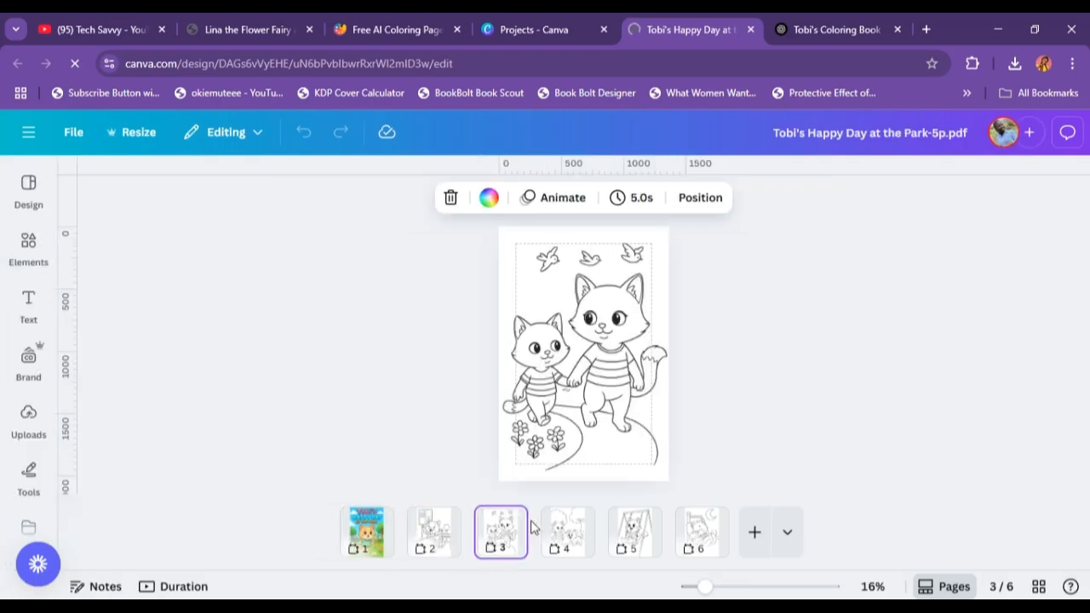
Step: Try to reposition the cat illustration on page 3, and undo the change
{"action": "left_click", "coordinate": [562, 366]}
{"action": "left_click_drag", "start_coordinate": [559, 363], "coordinate": [599, 358]}
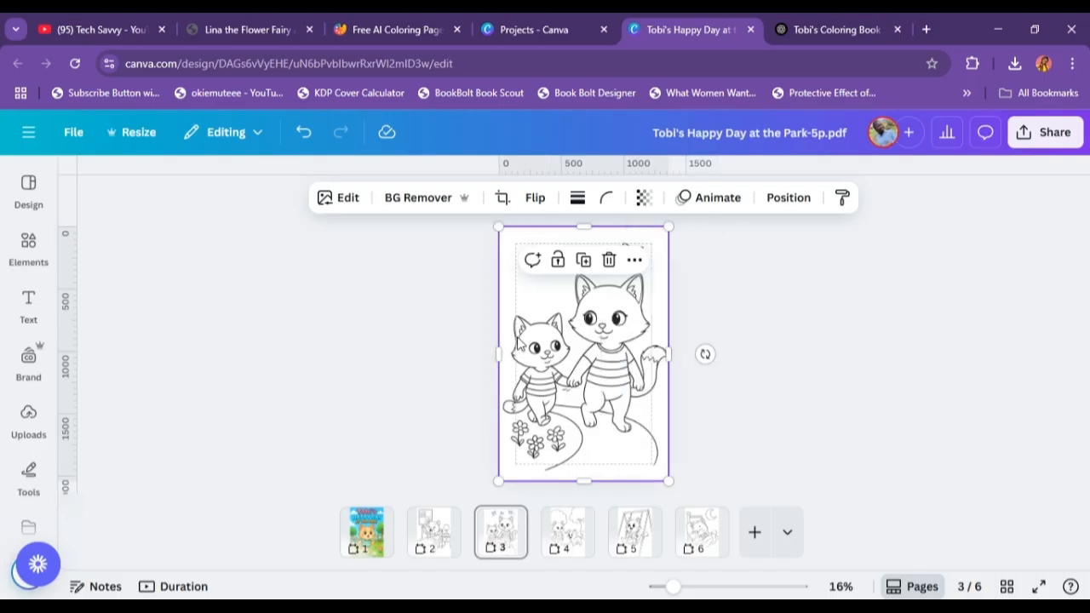
{"action": "key", "text": "ctrl+z"}
{"action": "left_click", "coordinate": [720, 280]}
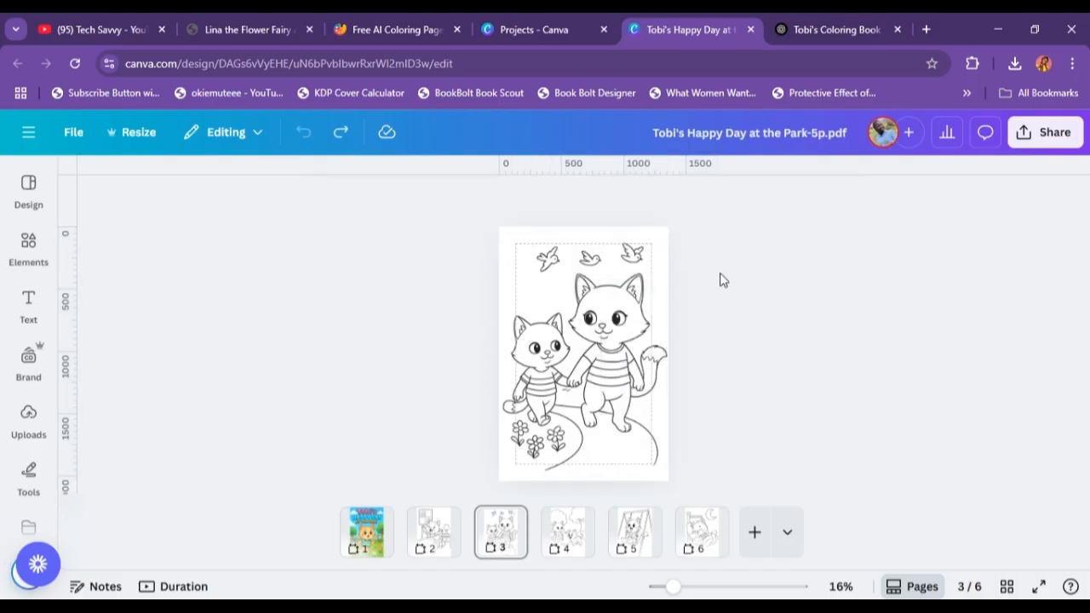
Step: Look through the resize options available for the design, and close them without choosing a format
{"action": "left_click", "coordinate": [130, 136]}
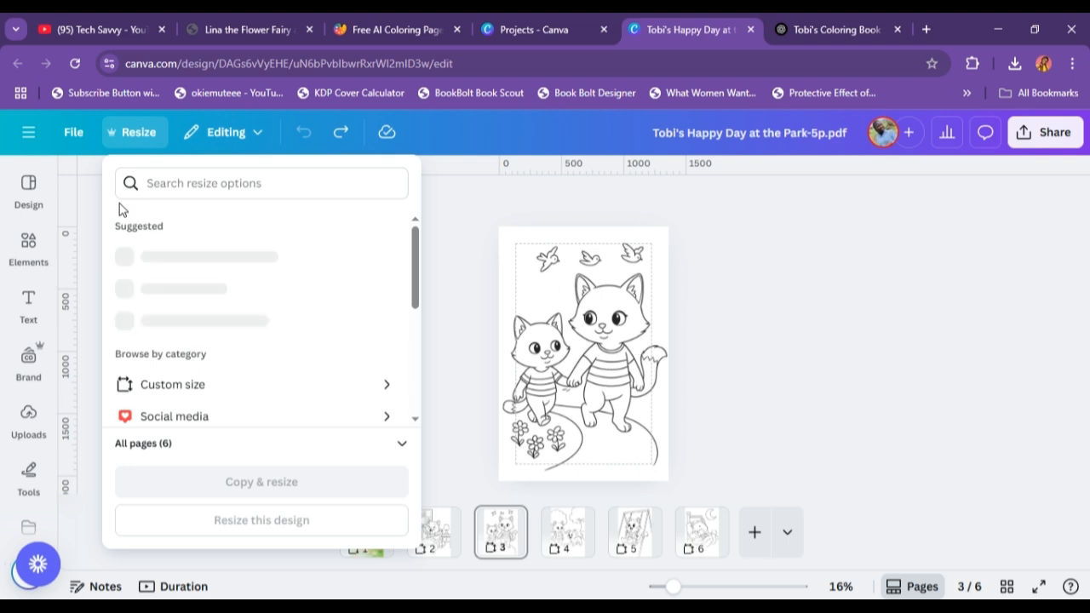
{"action": "scroll", "coordinate": [165, 408], "scroll_direction": "down", "scroll_amount": 5}
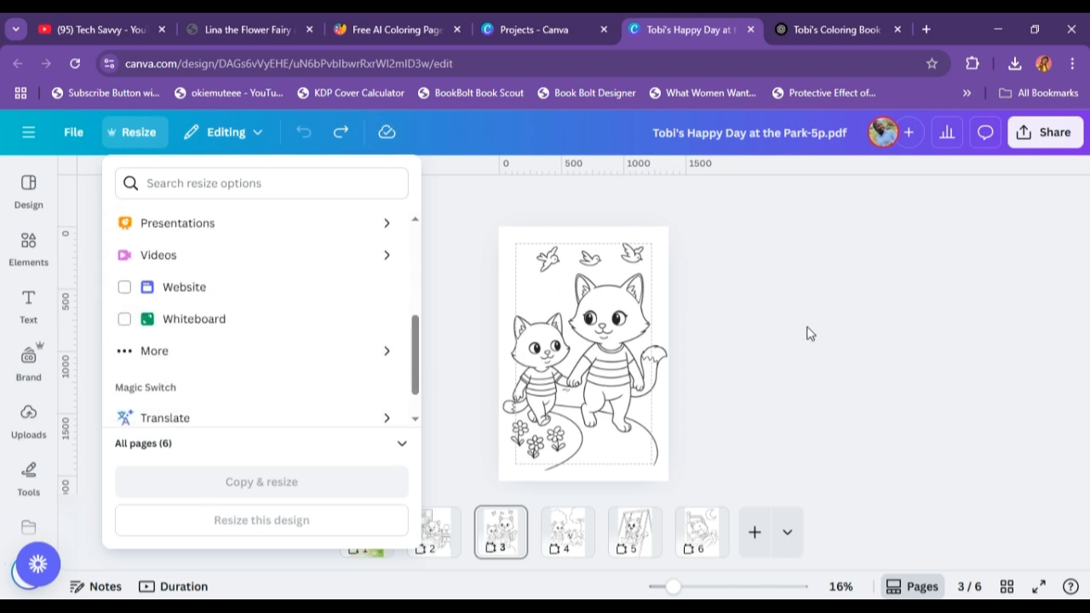
{"action": "left_click", "coordinate": [758, 313]}
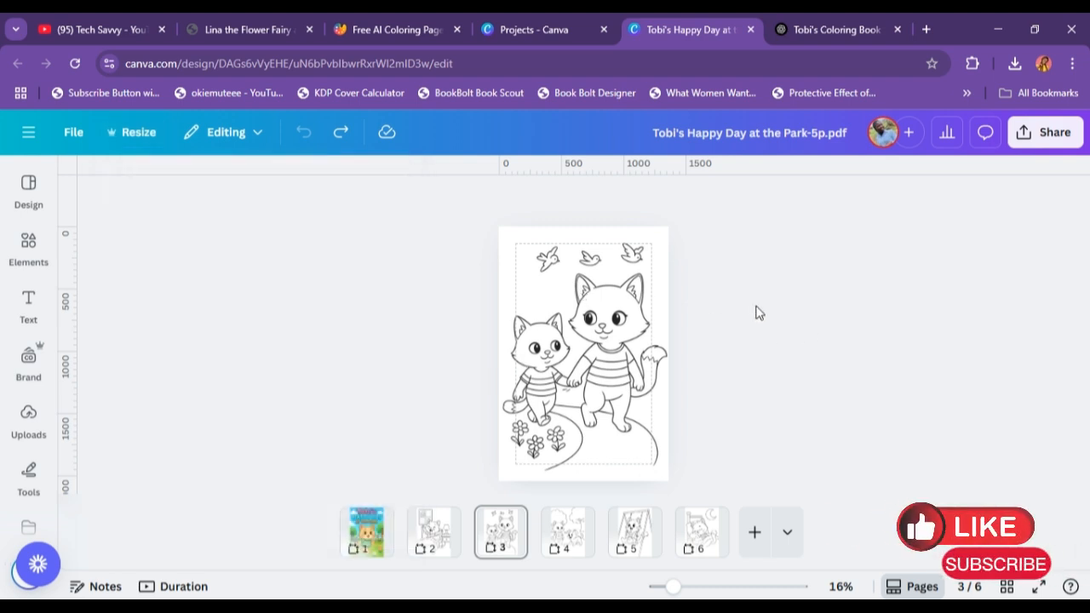
Step: Shrink the page 3 cat illustration and place it within the page's margin guides
{"action": "left_click", "coordinate": [587, 317]}
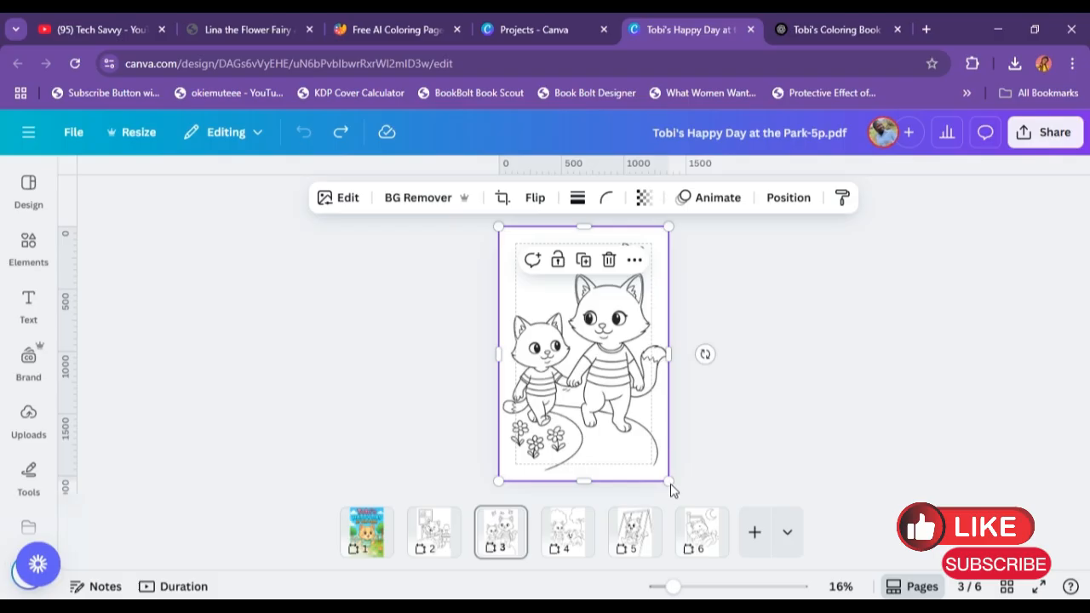
{"action": "left_click_drag", "start_coordinate": [666, 483], "coordinate": [628, 419]}
{"action": "left_click_drag", "start_coordinate": [568, 334], "coordinate": [586, 356]}
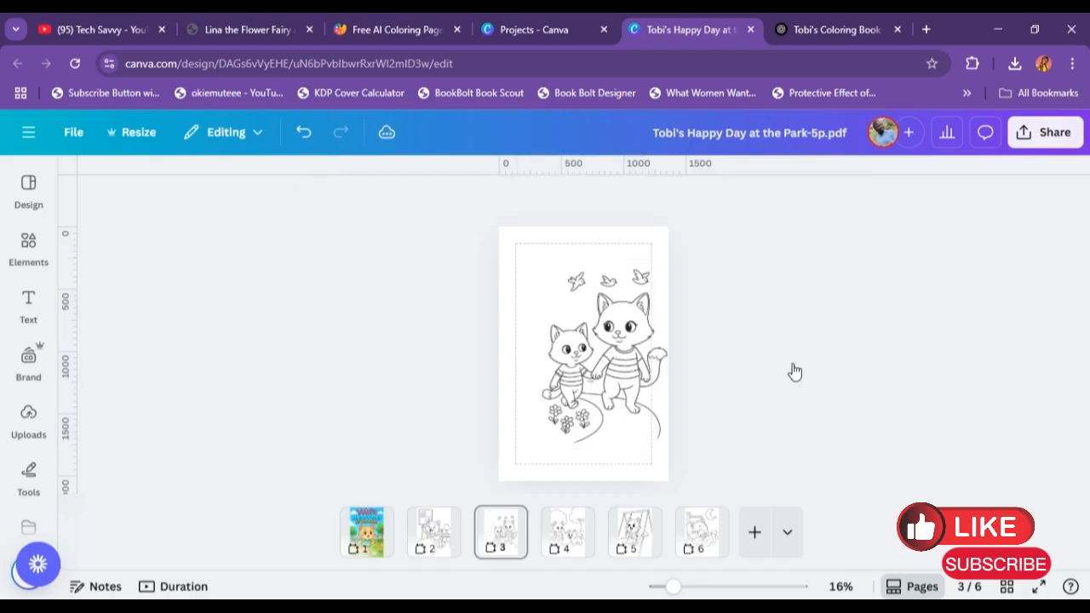
{"action": "left_click_drag", "start_coordinate": [604, 358], "coordinate": [582, 345]}
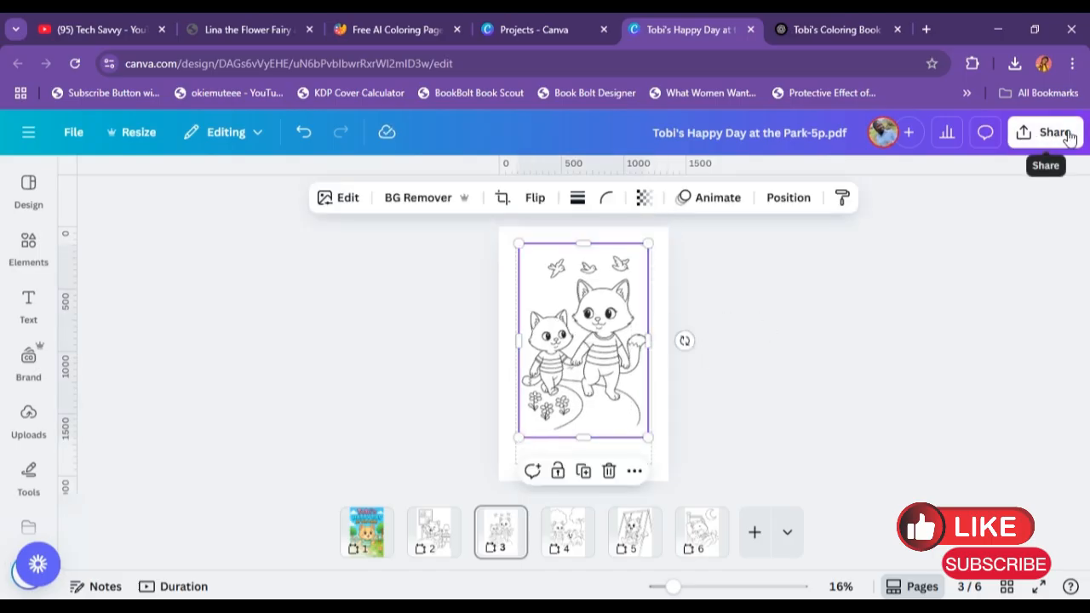
{"action": "left_click", "coordinate": [764, 381]}
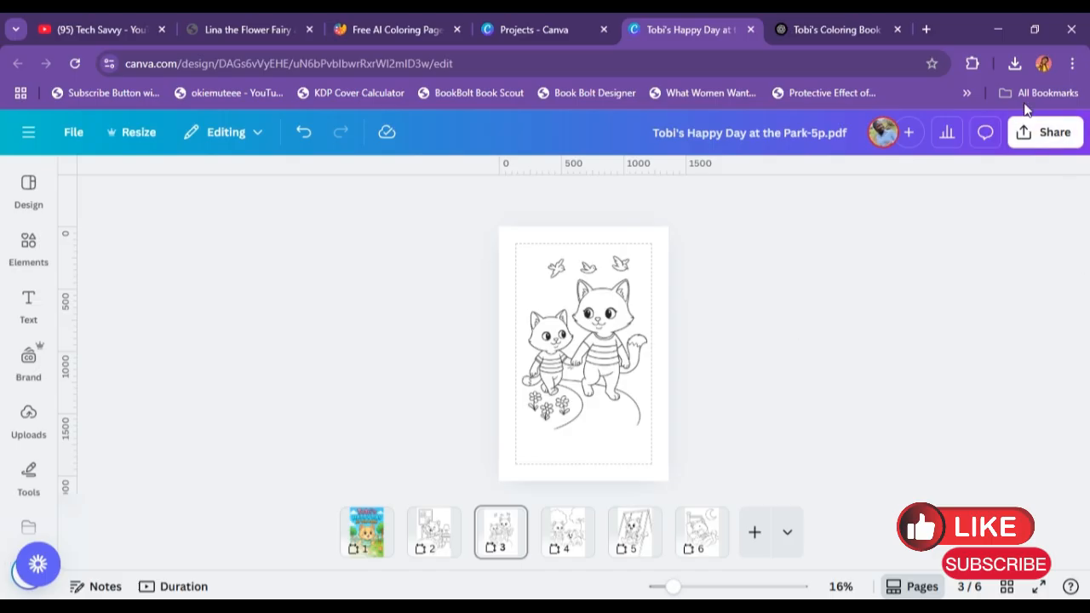
{"action": "left_click", "coordinate": [972, 63]}
{"action": "left_click", "coordinate": [766, 226]}
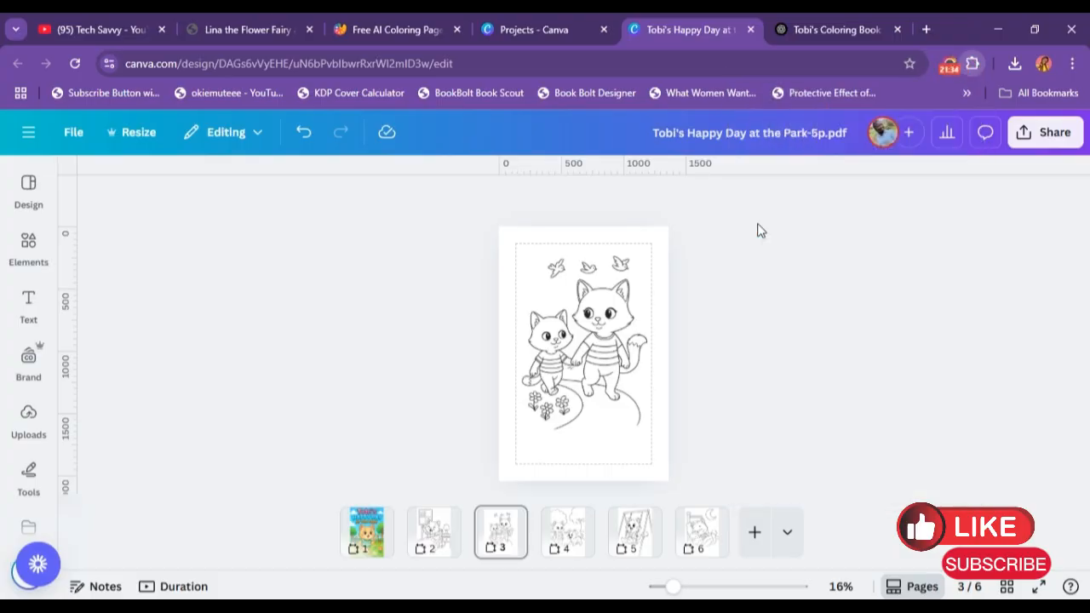